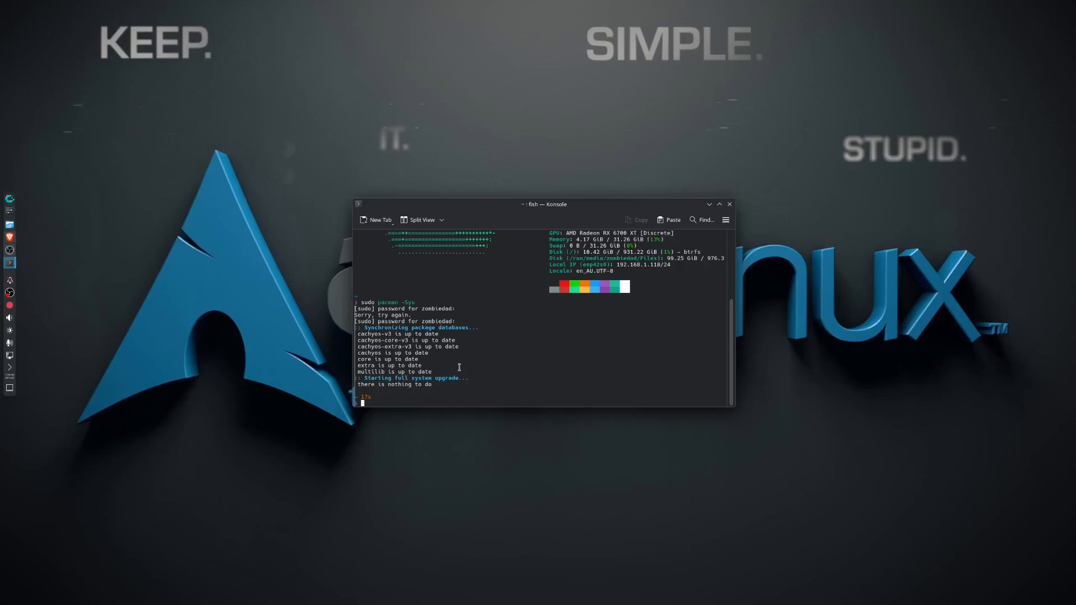
Try to install a package named stream with sudo pacman -S.
type("sudo pacman -S stream")
key("Return")
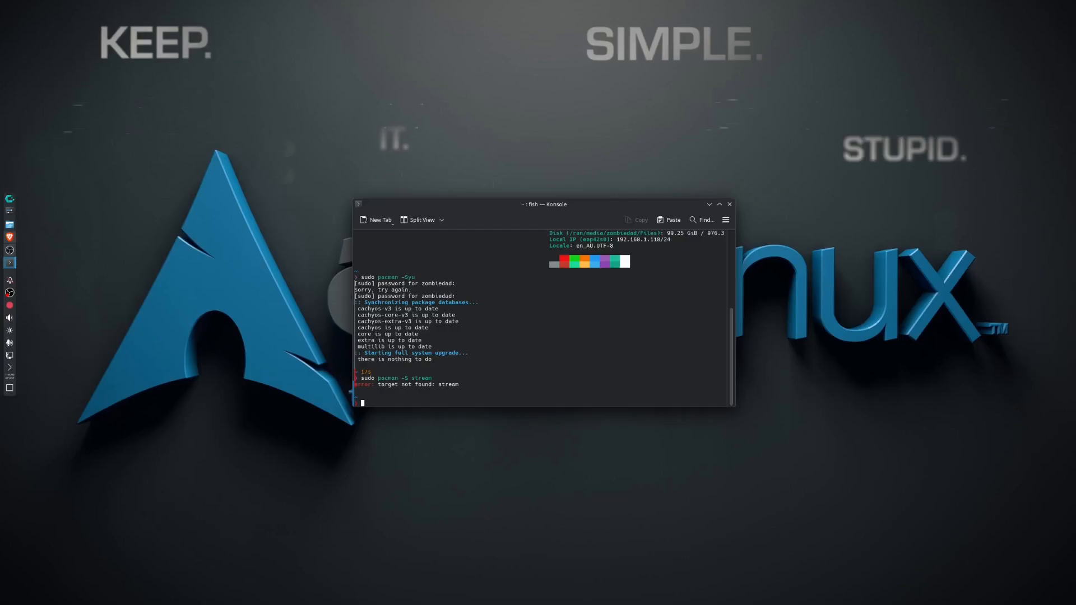
Install the steam package with sudo pacman -S steam and confirm the installation.
type("sudo")
key("BackSpace")
key("BackSpace")
key("BackSpace")
key("BackSpace")
type("eam")
key("Return")
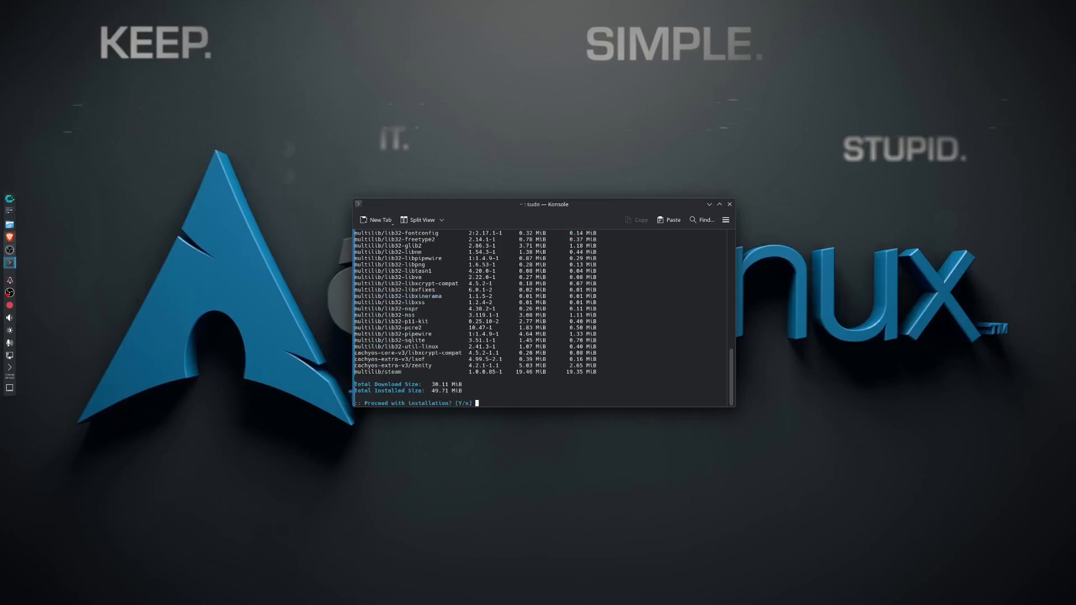
type("Y")
key("Return")
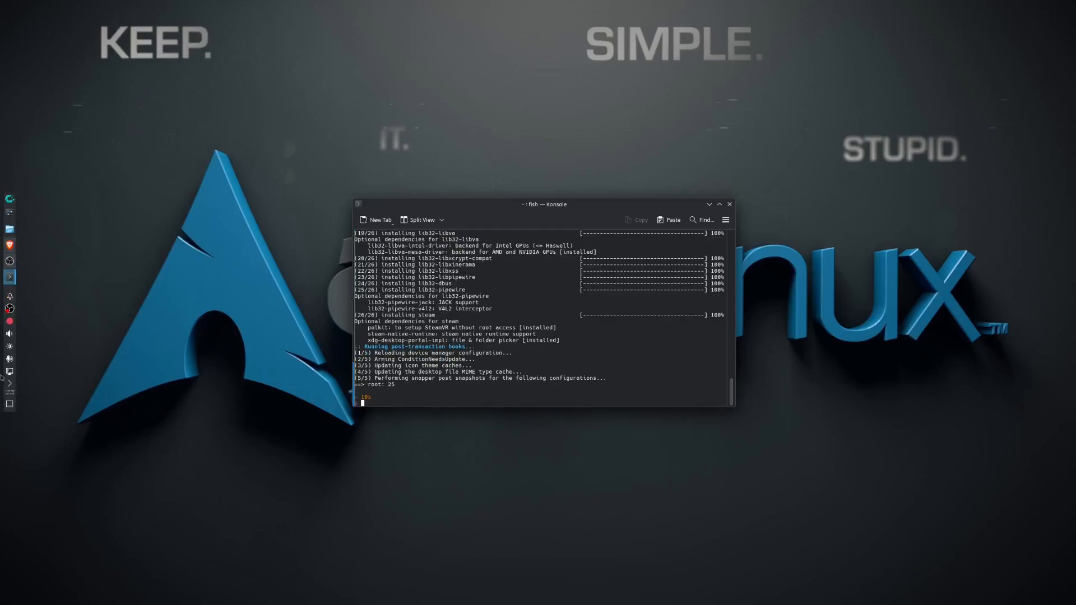
Launch Steam from the terminal.
left_click(10, 199)
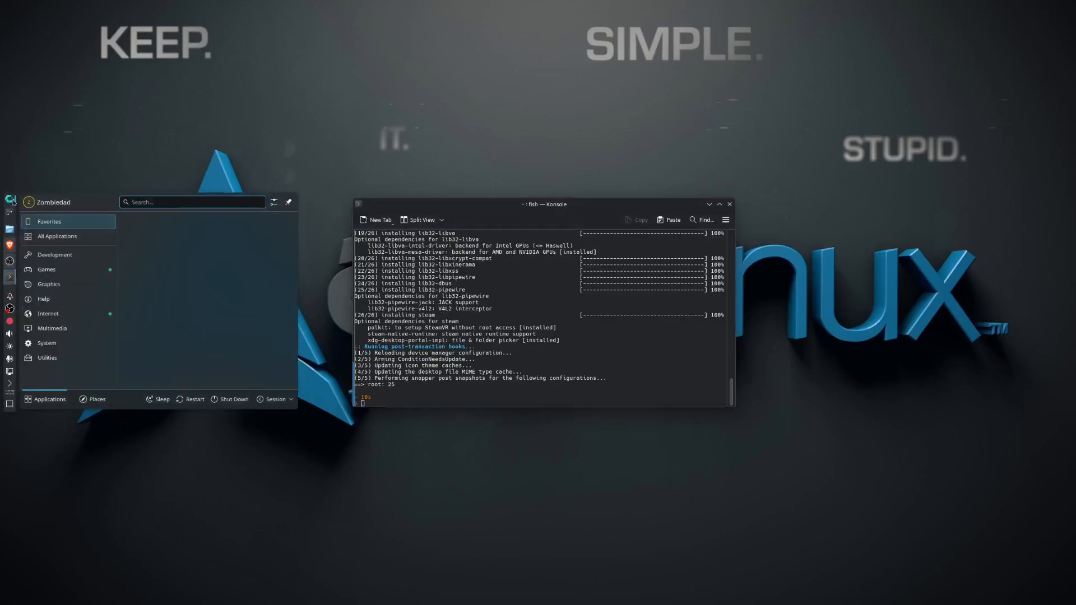
left_click(14, 201)
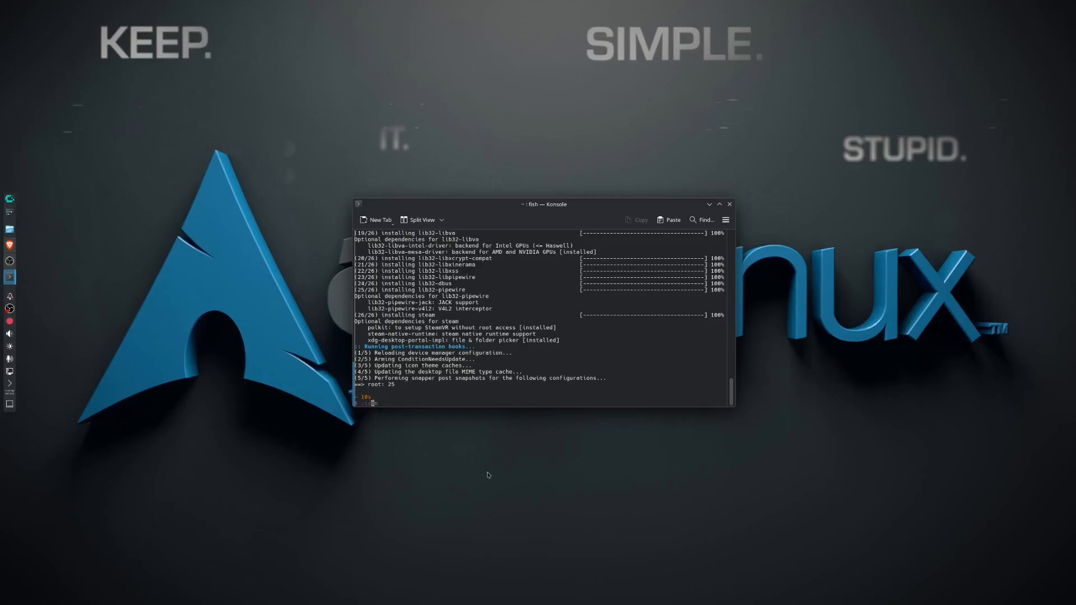
type("eam")
key("Return")
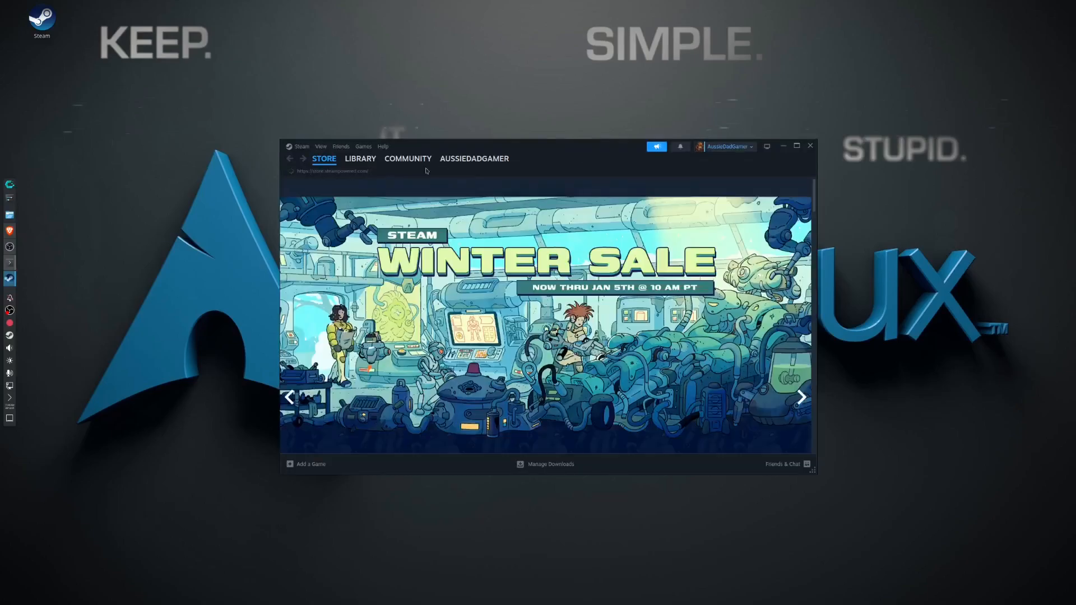
Switch from the Steam store to the library and look through the list of owned games.
left_click(361, 159)
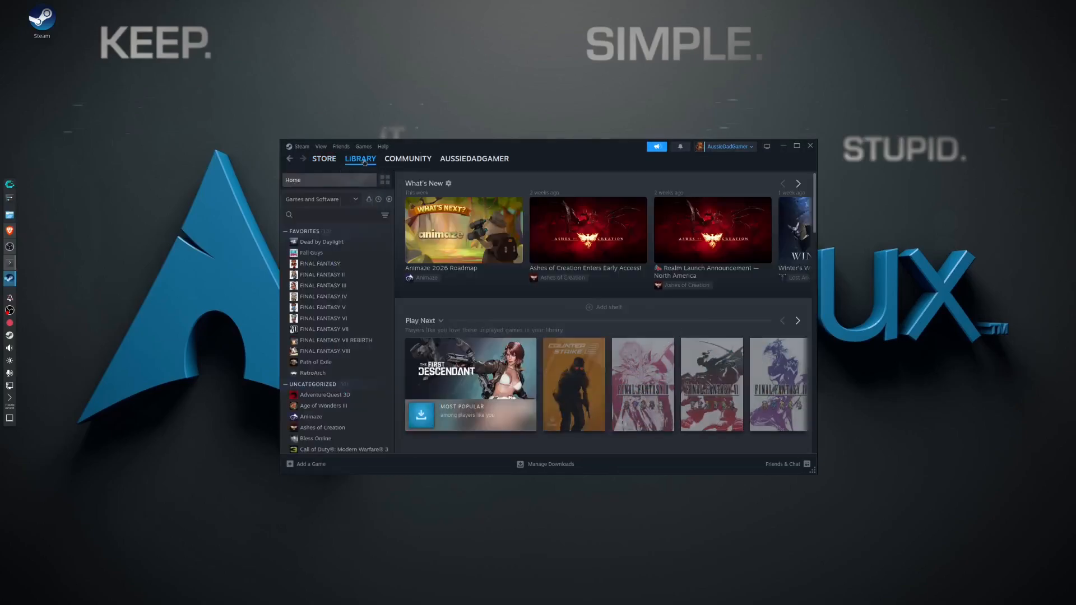
scroll(341, 363, "down", 2)
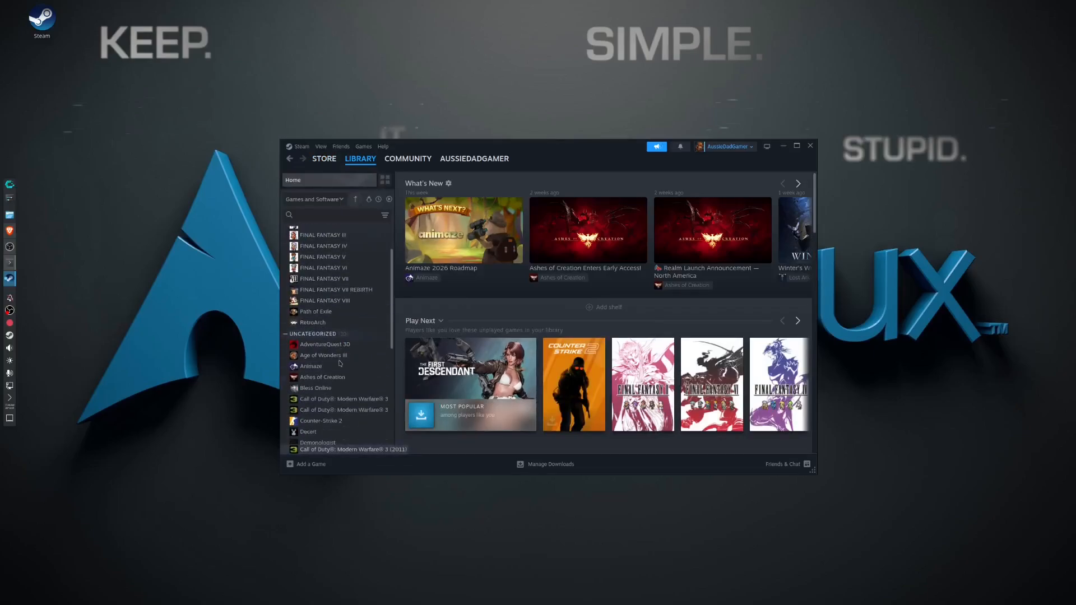
scroll(367, 445, "down", 2)
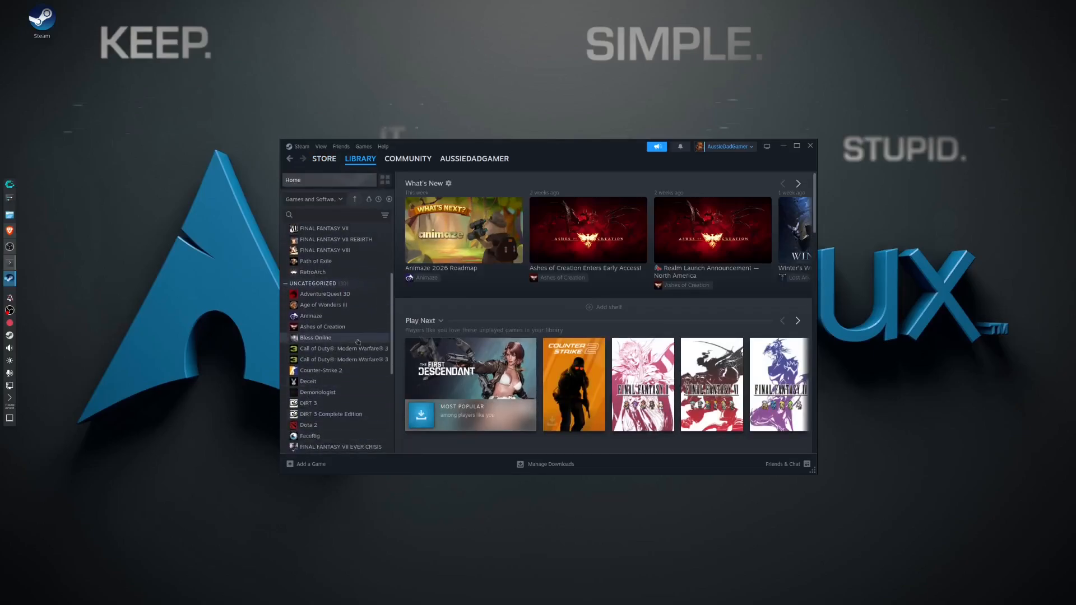
scroll(342, 448, "down", 6)
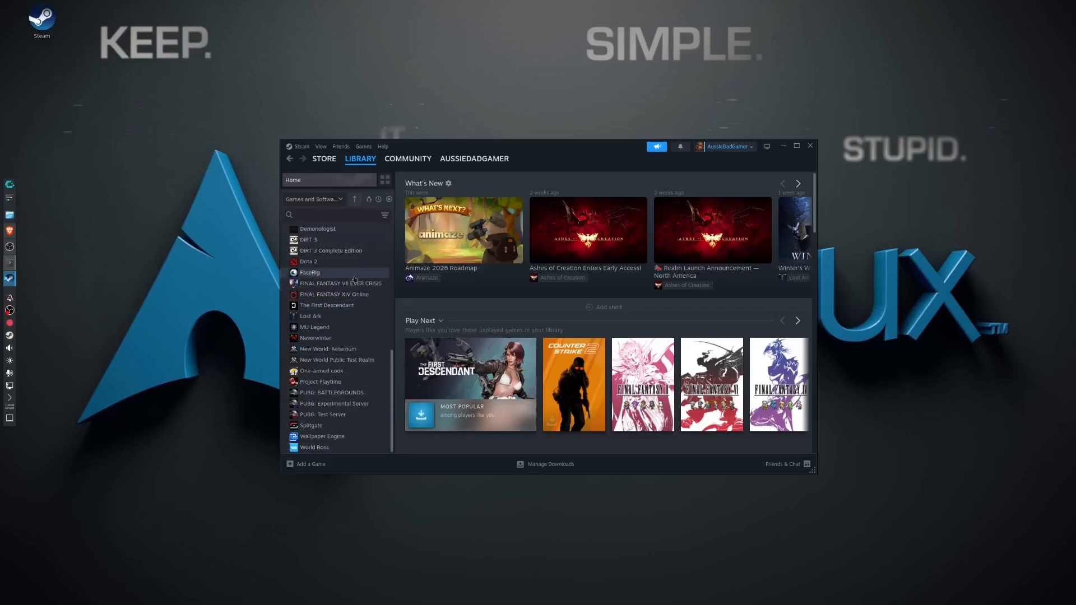
scroll(353, 277, "up", 4)
scroll(350, 280, "up", 3)
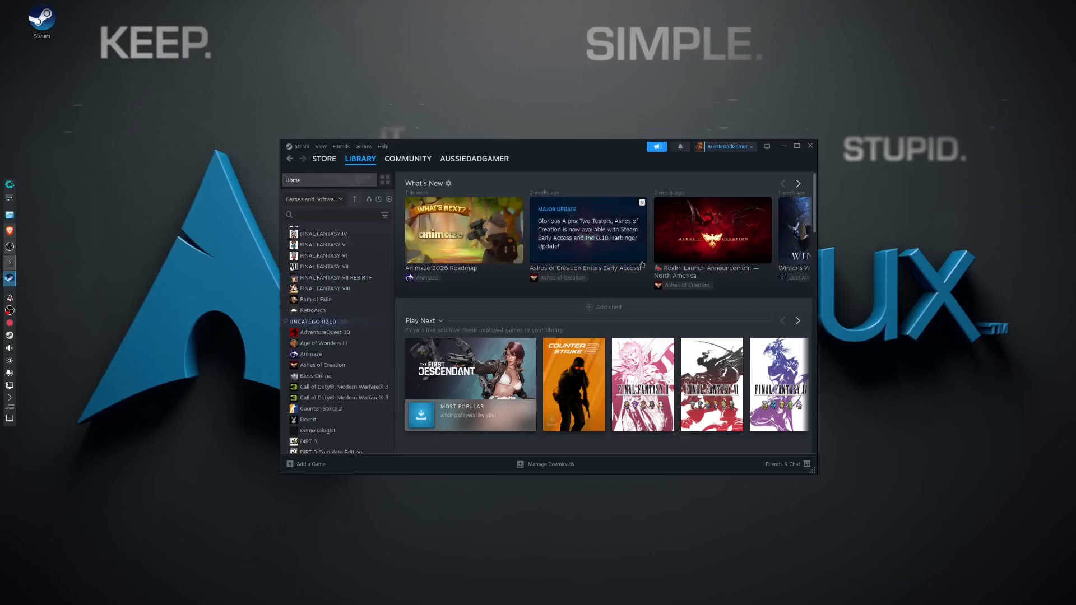
scroll(325, 401, "up", 2)
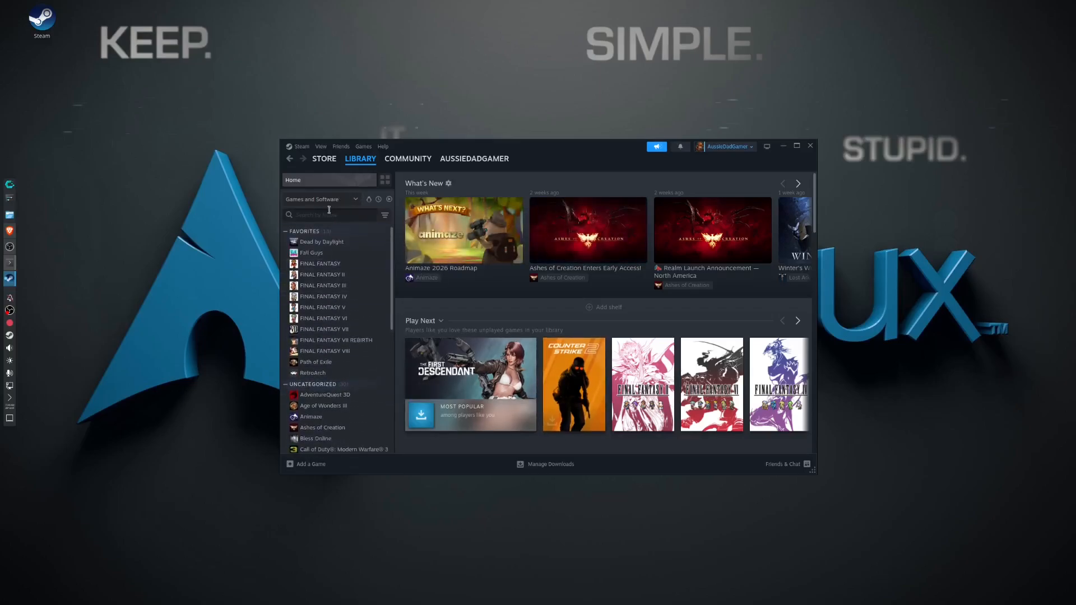
Force Ashes of Creation to use the Proton Hotfix compatibility tool, and close its properties and the Steam window.
scroll(353, 392, "down", 2)
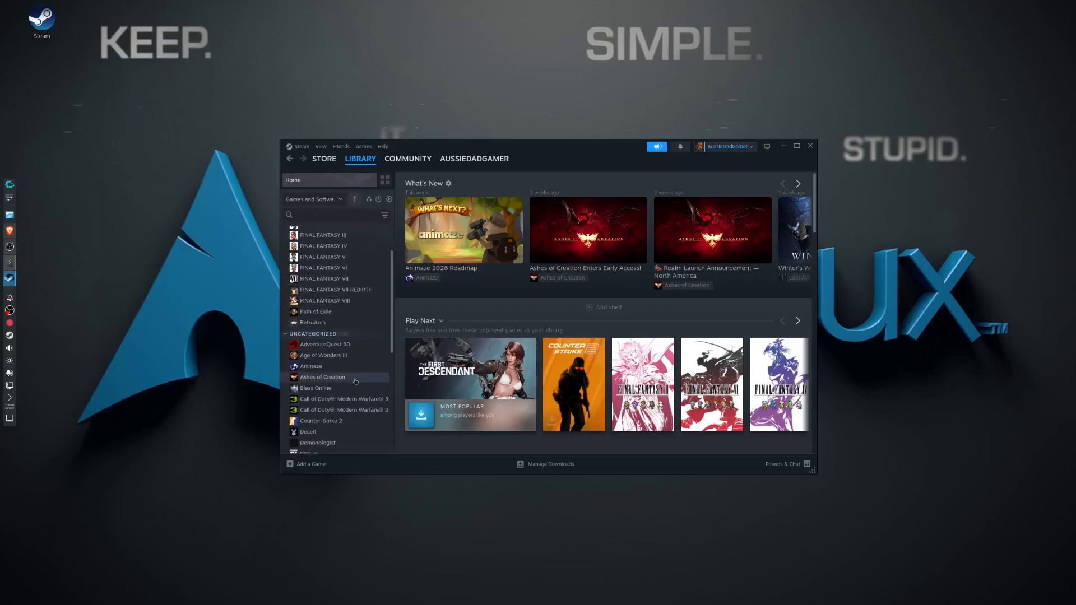
left_click(355, 381)
left_click(742, 322)
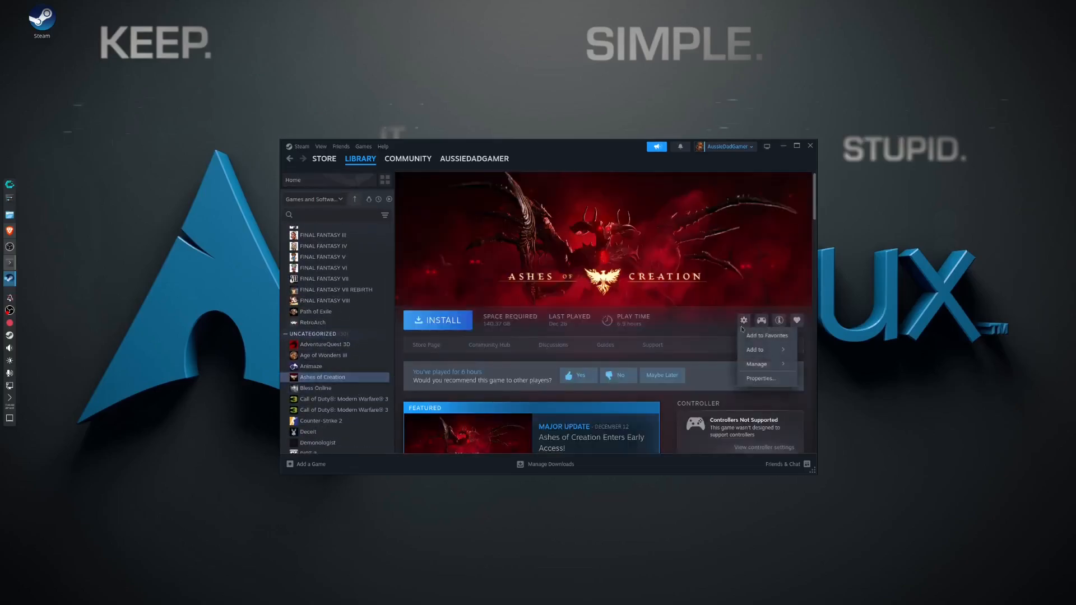
left_click(760, 377)
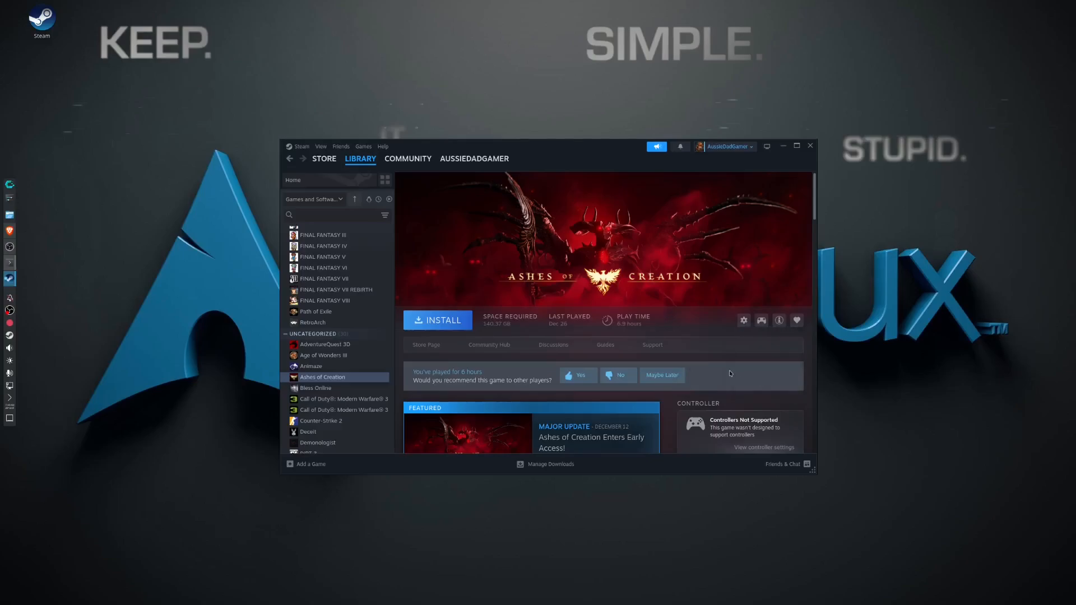
left_click(399, 247)
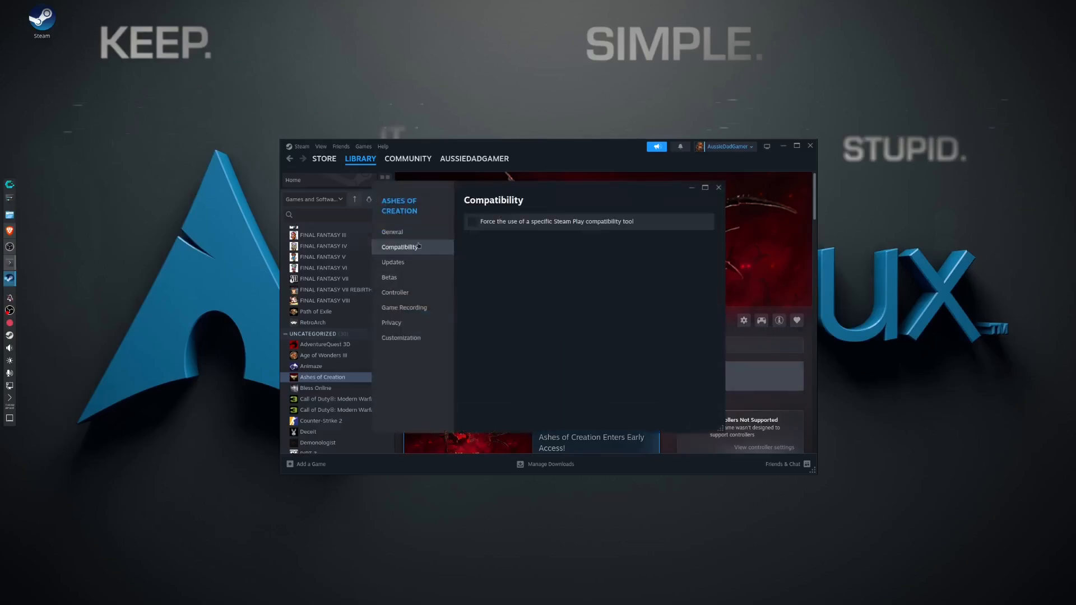
left_click(538, 223)
left_click(539, 241)
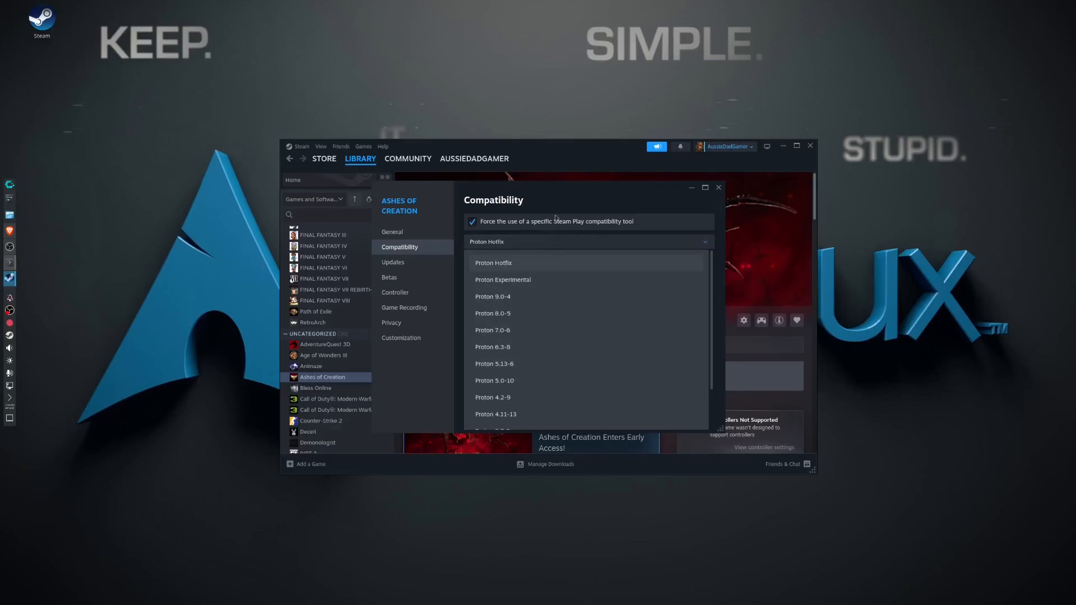
left_click(476, 225)
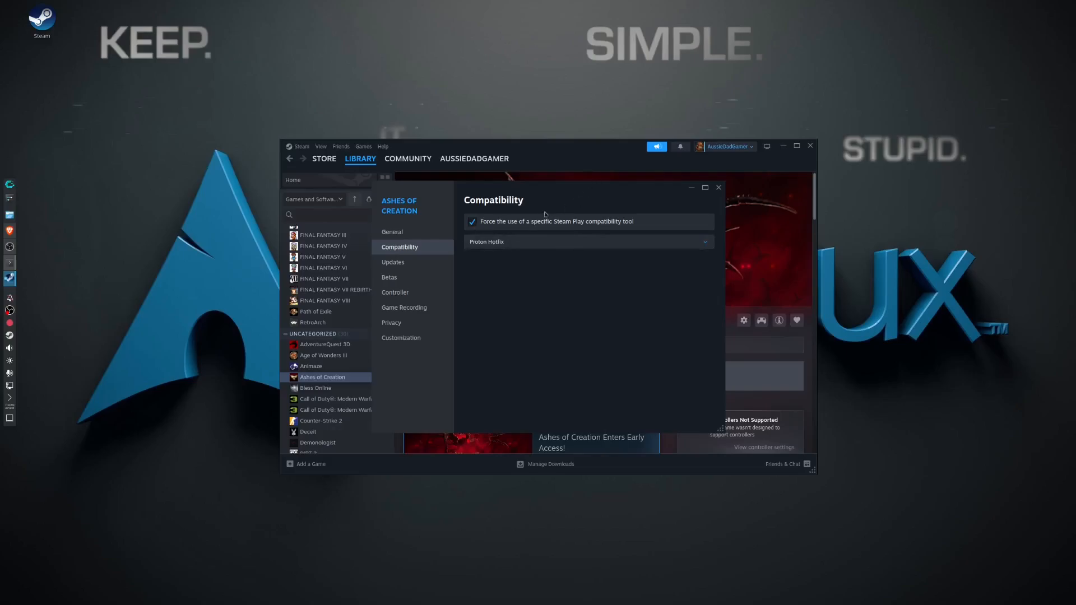
left_click(718, 187)
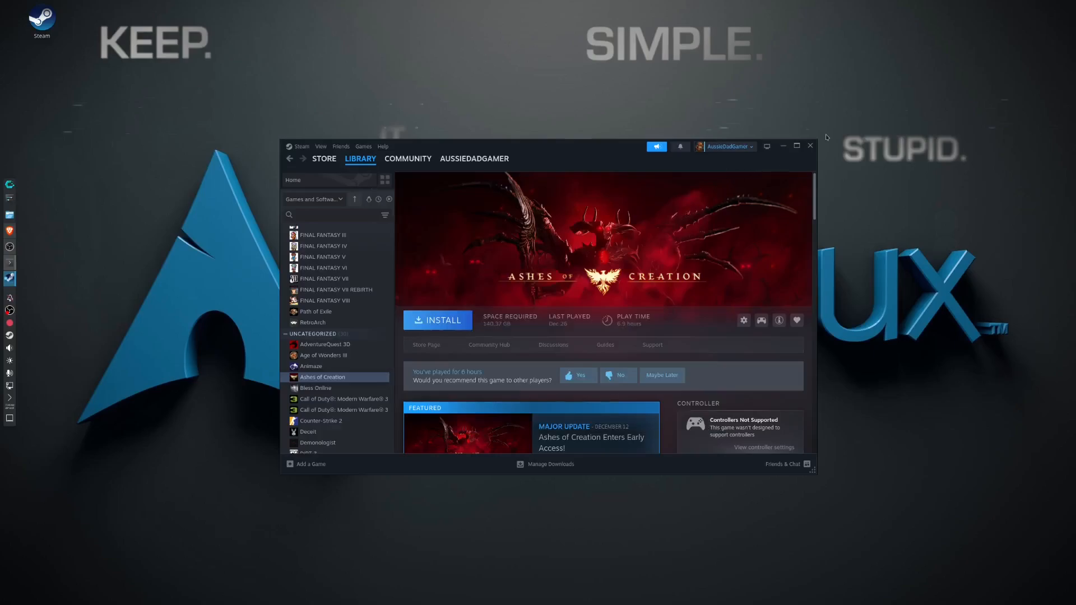
left_click(811, 146)
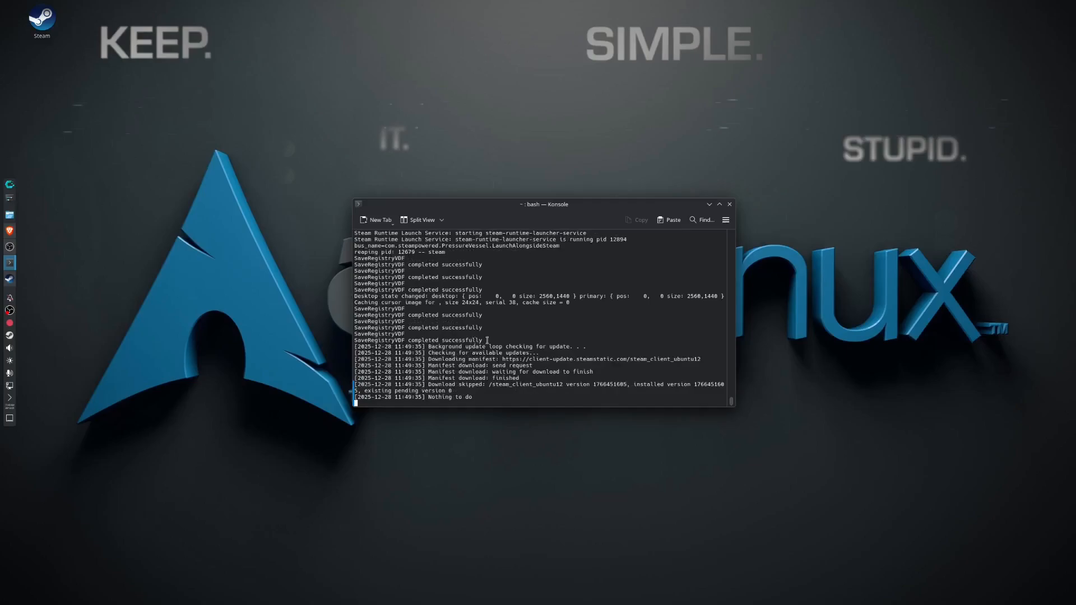
Run sudo pacman -S lutris in a new terminal tab and enter the sudo account password.
left_click(376, 220)
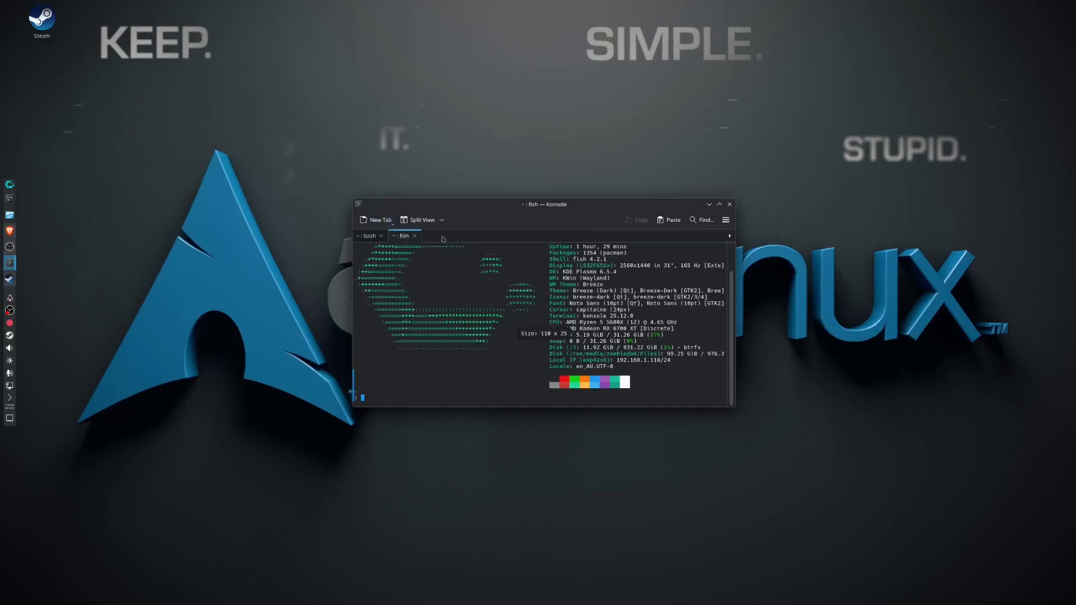
type("sudo")
key("Right")
key("BackSpace")
key("BackSpace")
key("BackSpace")
key("BackSpace")
key("BackSpace")
type("lutris")
key("Return")
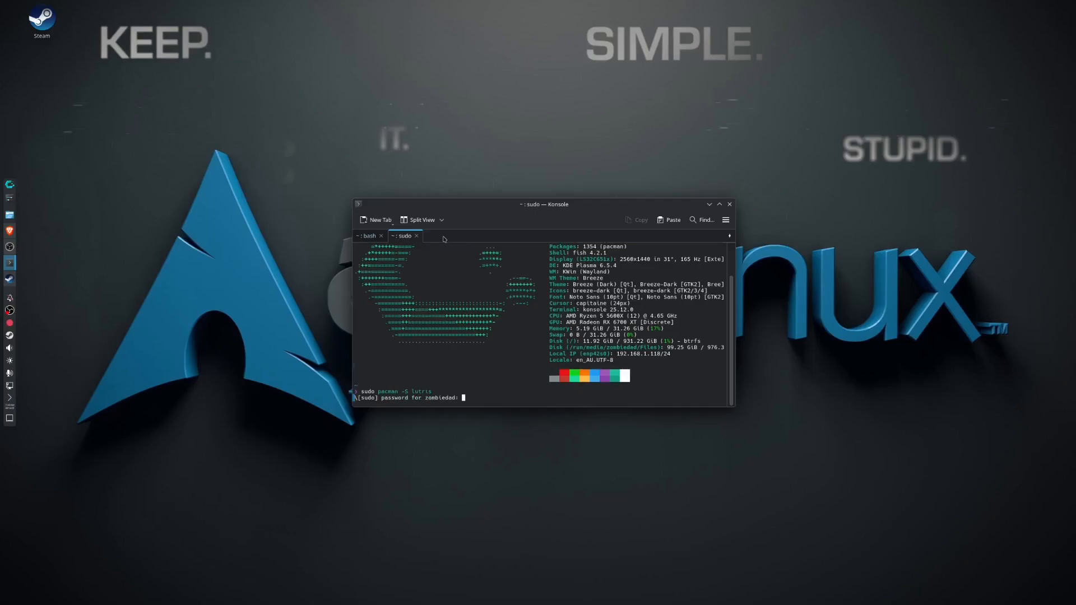
key("Return")
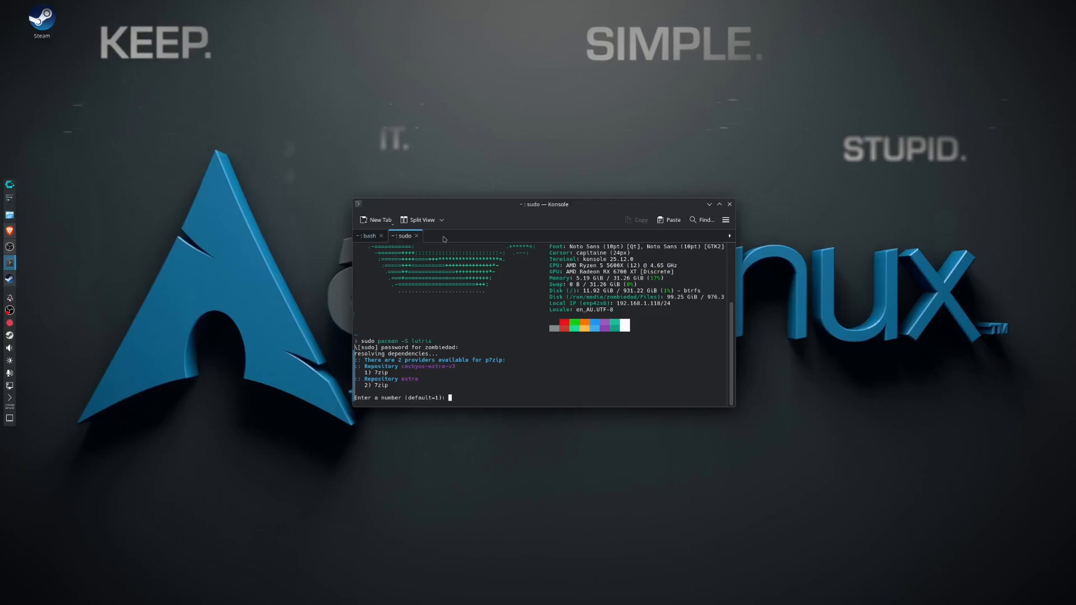
Choose provider 1 from cachyos-extra-v3 for p7zip and confirm the lutris installation.
type("1")
key("Return")
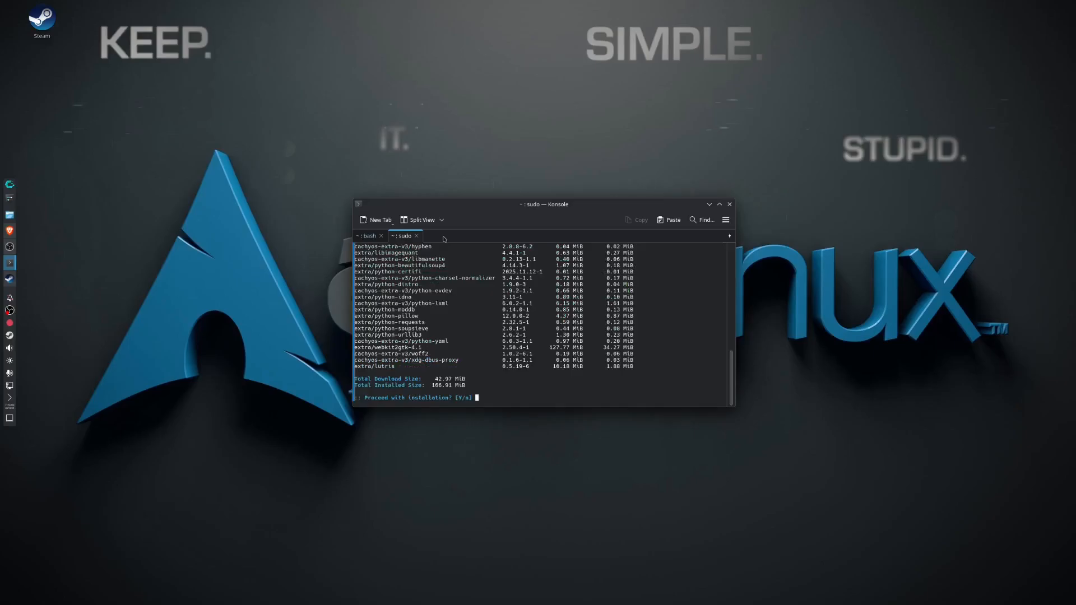
key("Return")
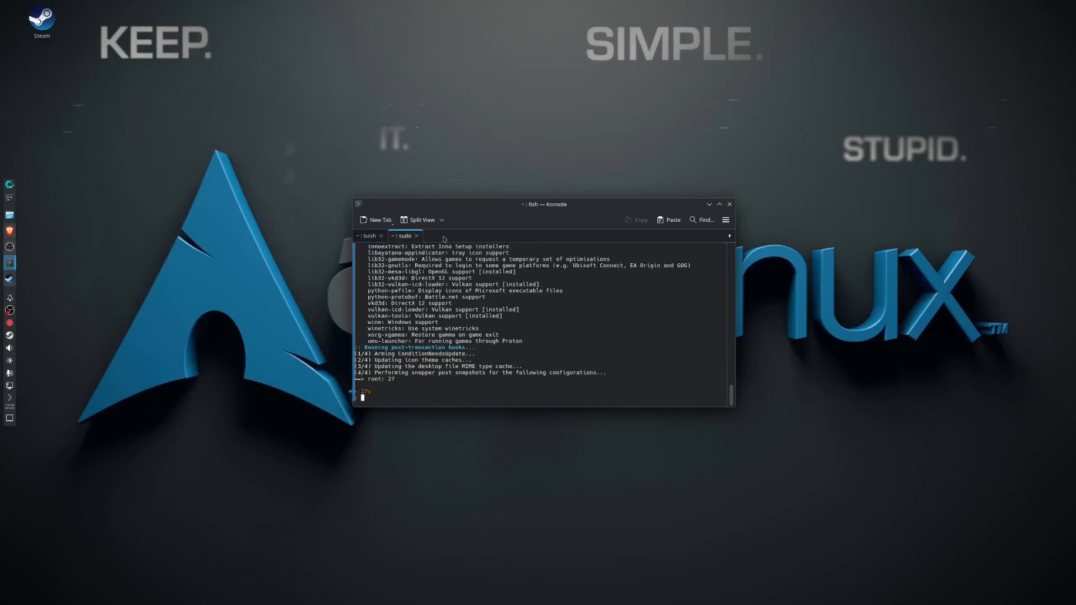
Run sudo pacman -S lutris again and confirm the reinstallation.
type("su")
key("Right")
key("Return")
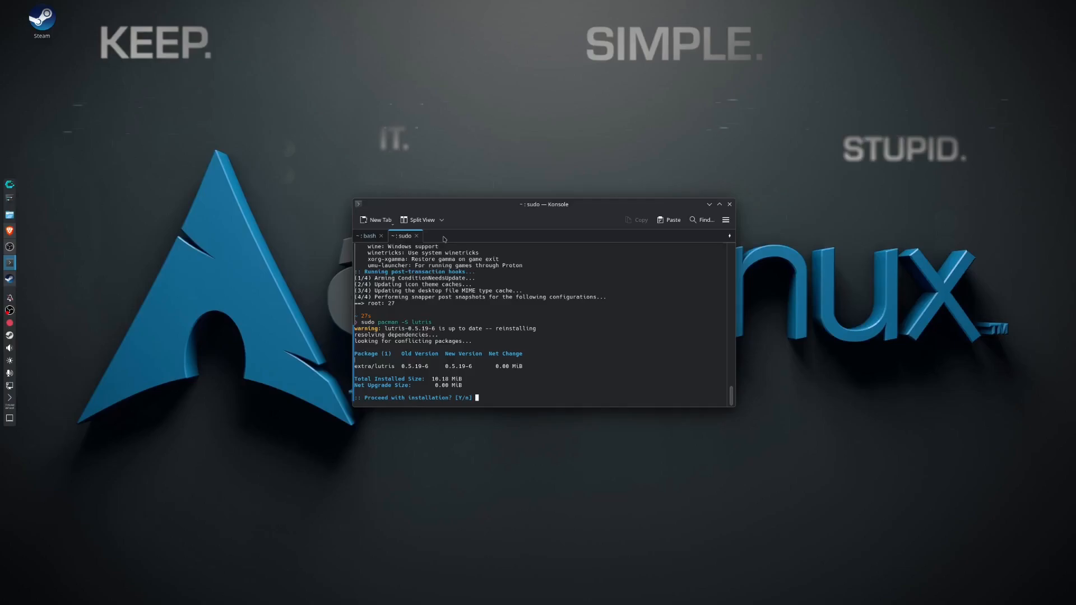
type("Y")
key("Return")
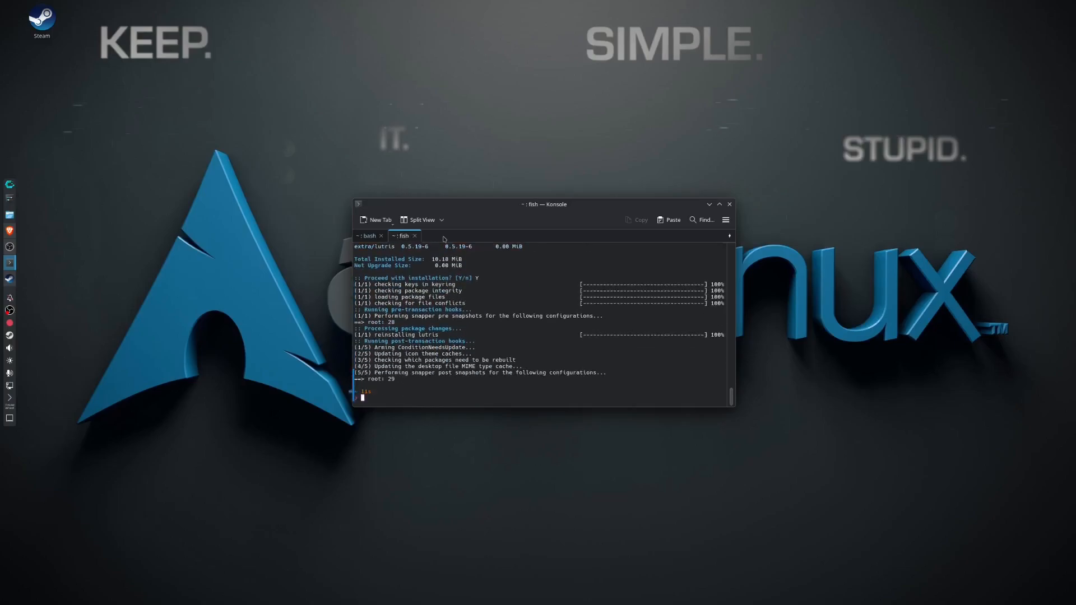
Launch Lutris from the terminal.
type("lutris")
key("Return")
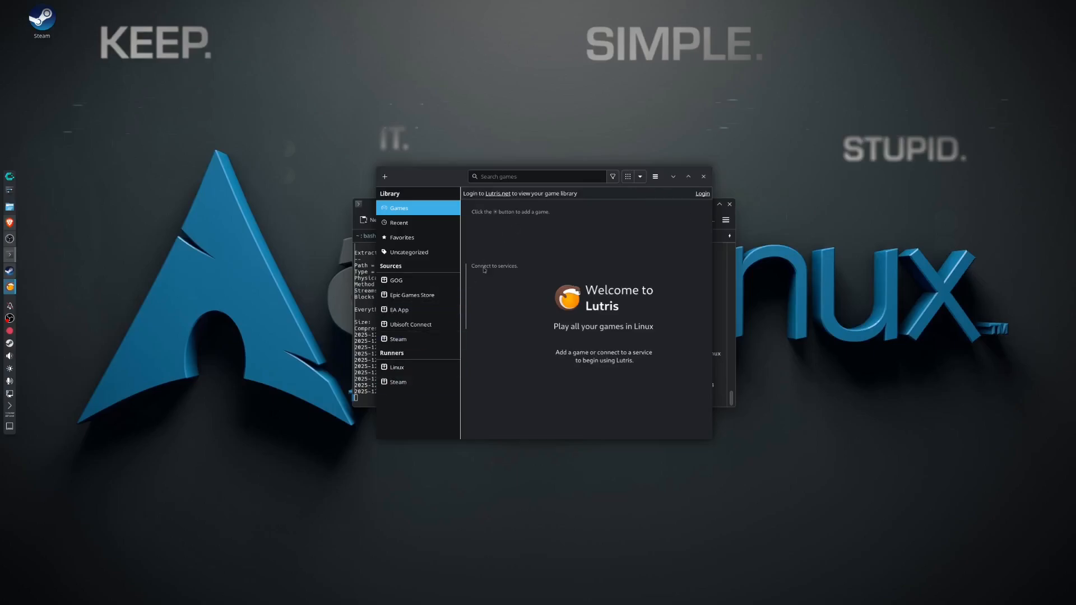
Open the Lutris preferences and examine the system information and the list of available runners down to its end.
left_click(654, 179)
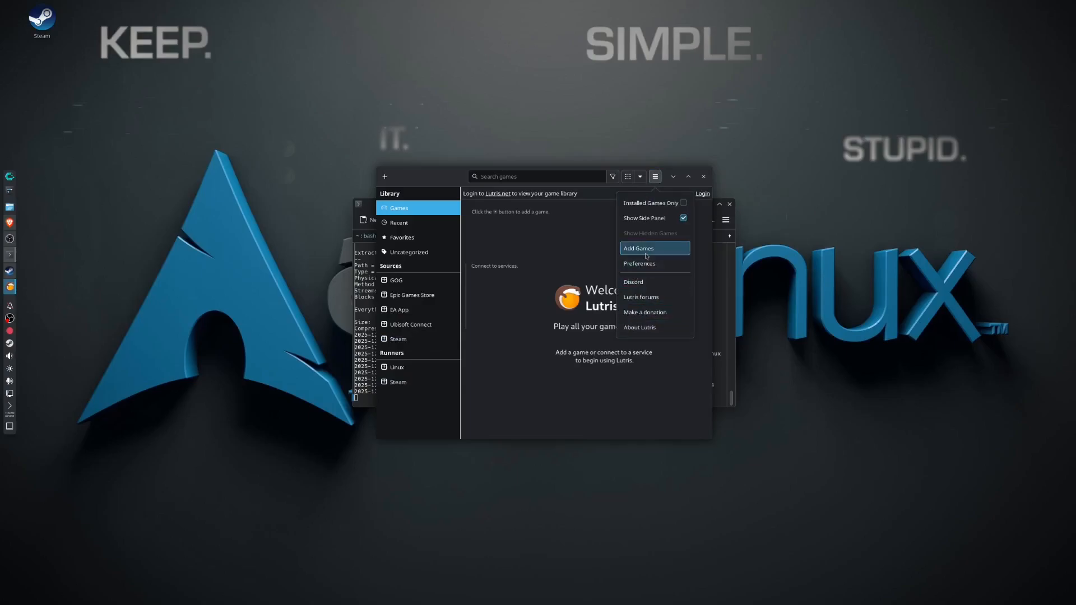
left_click(641, 262)
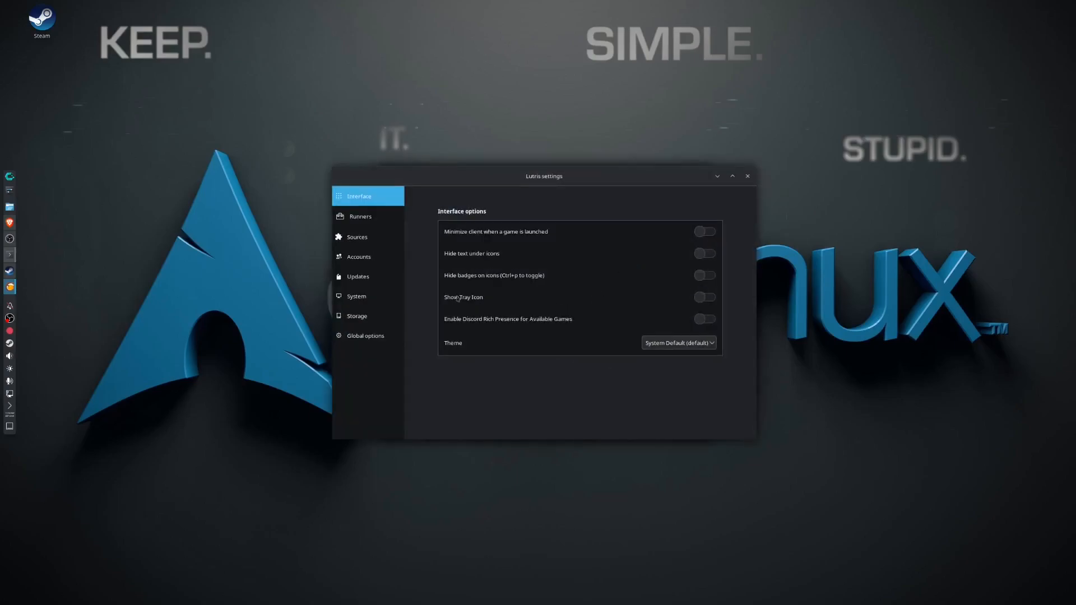
left_click(358, 297)
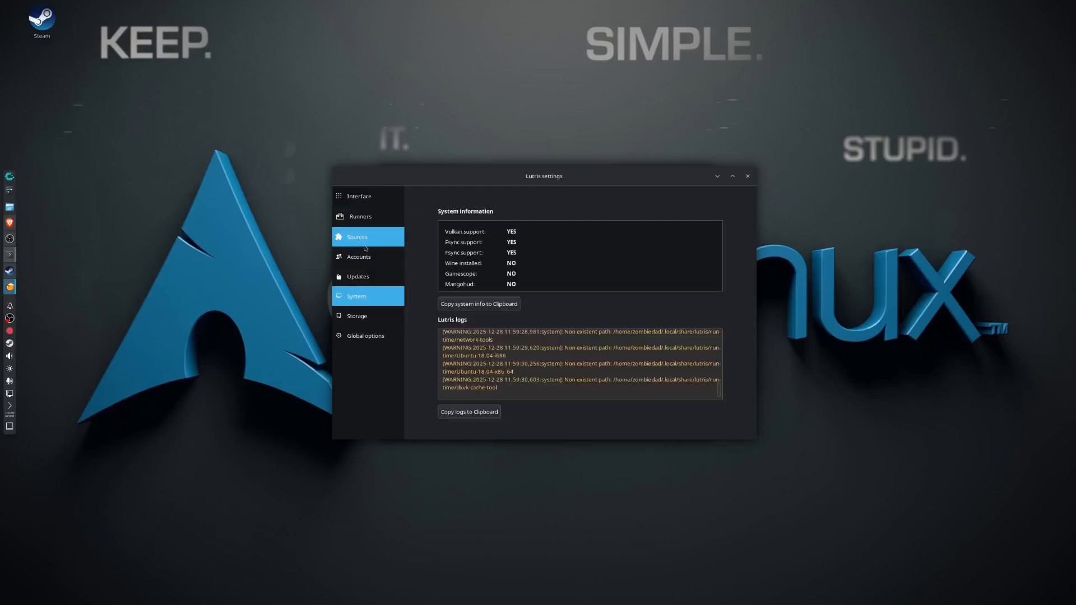
left_click(370, 220)
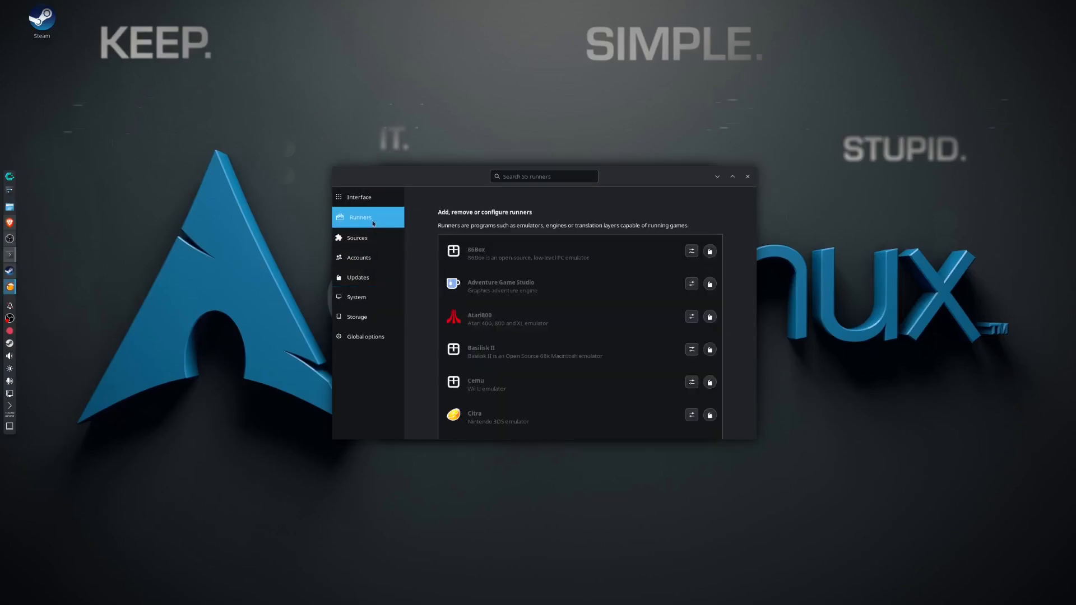
scroll(616, 392, "down", 2)
scroll(631, 417, "down", 10)
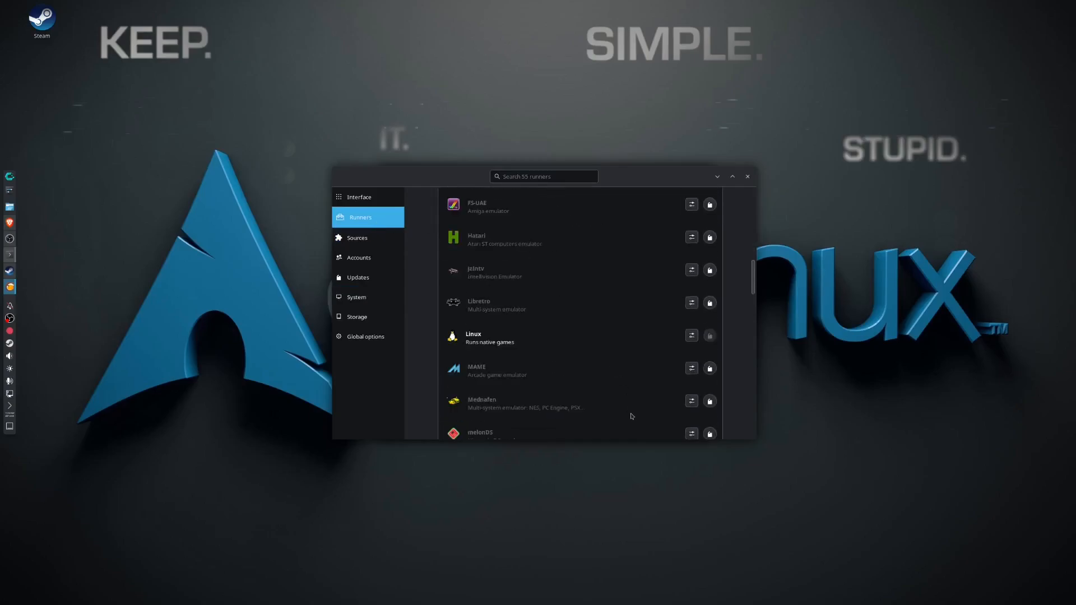
scroll(631, 416, "down", 10)
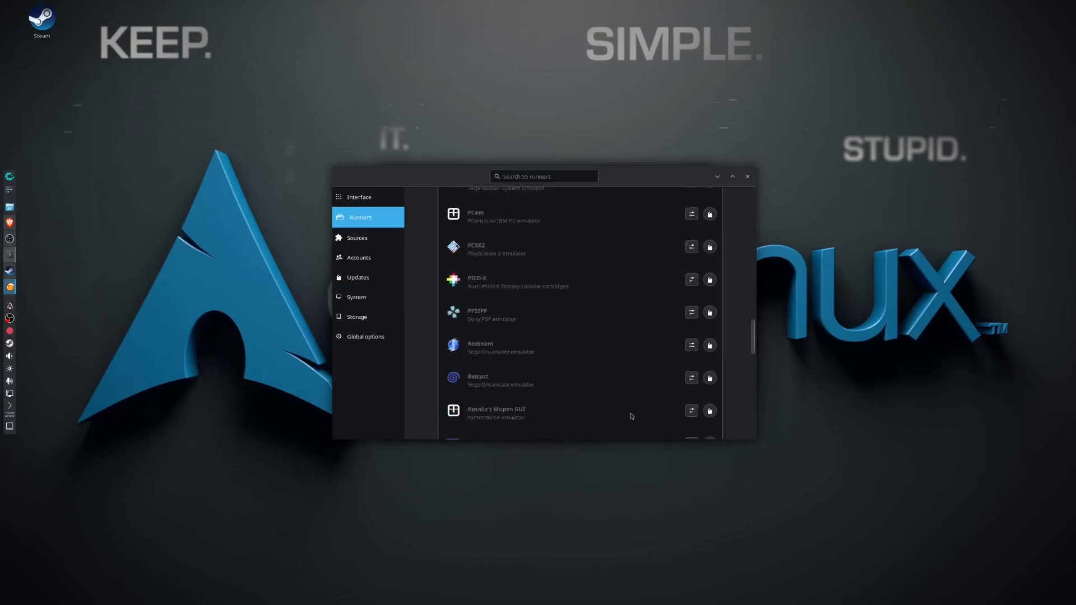
scroll(631, 416, "down", 10)
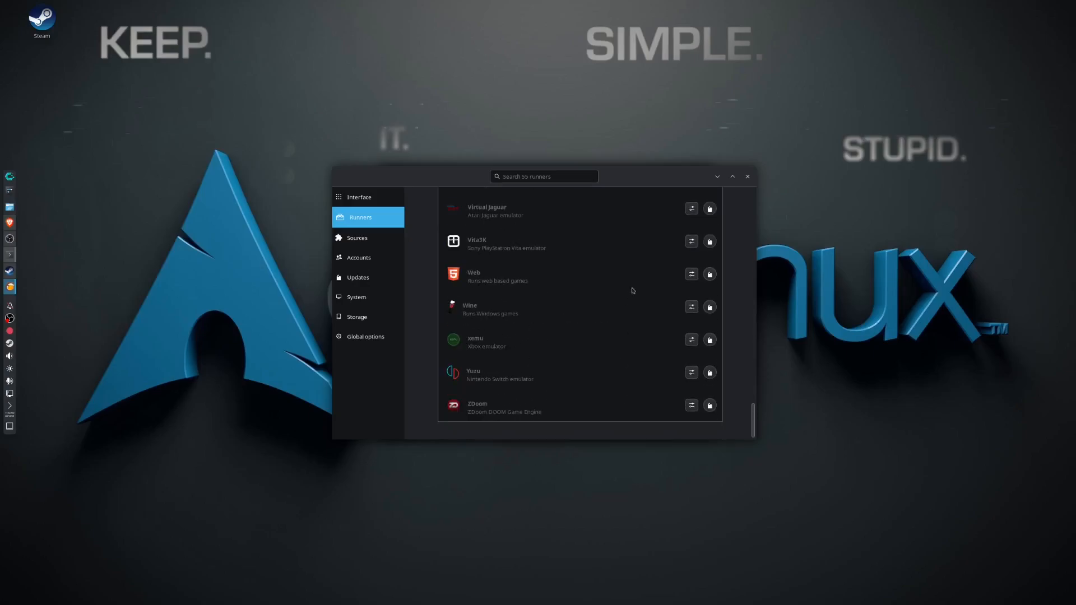
Open the Wine runner's configuration, review its runner options and system options, and save it.
left_click(691, 307)
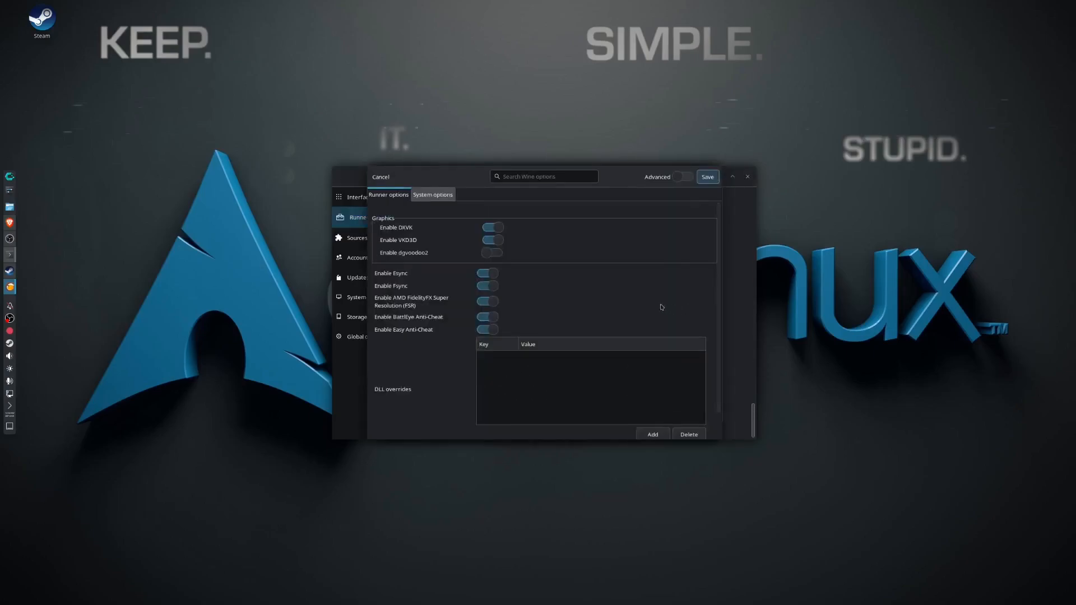
left_click(424, 195)
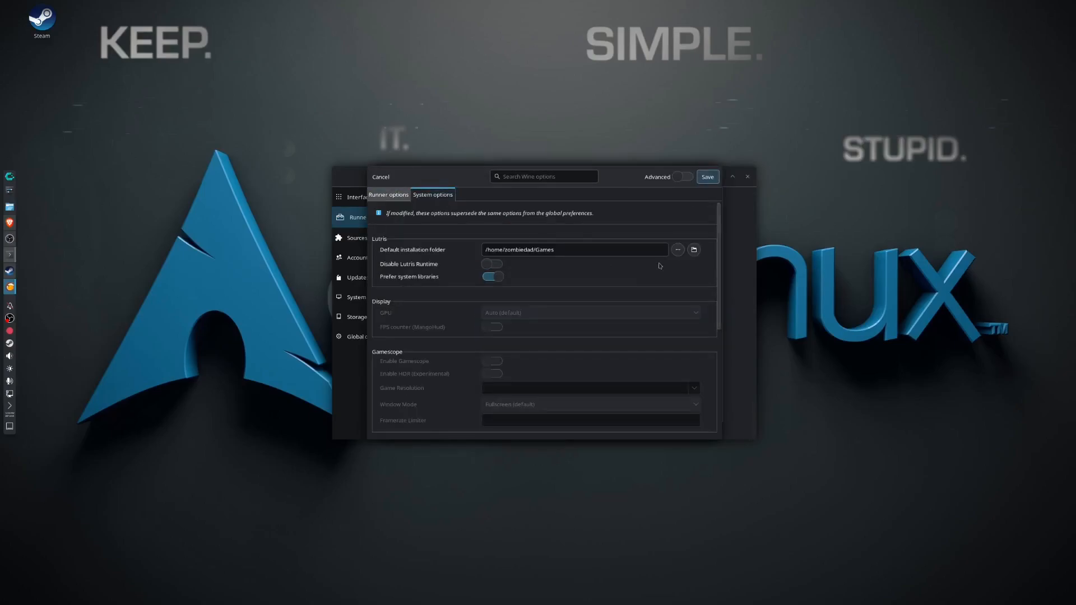
left_click(387, 195)
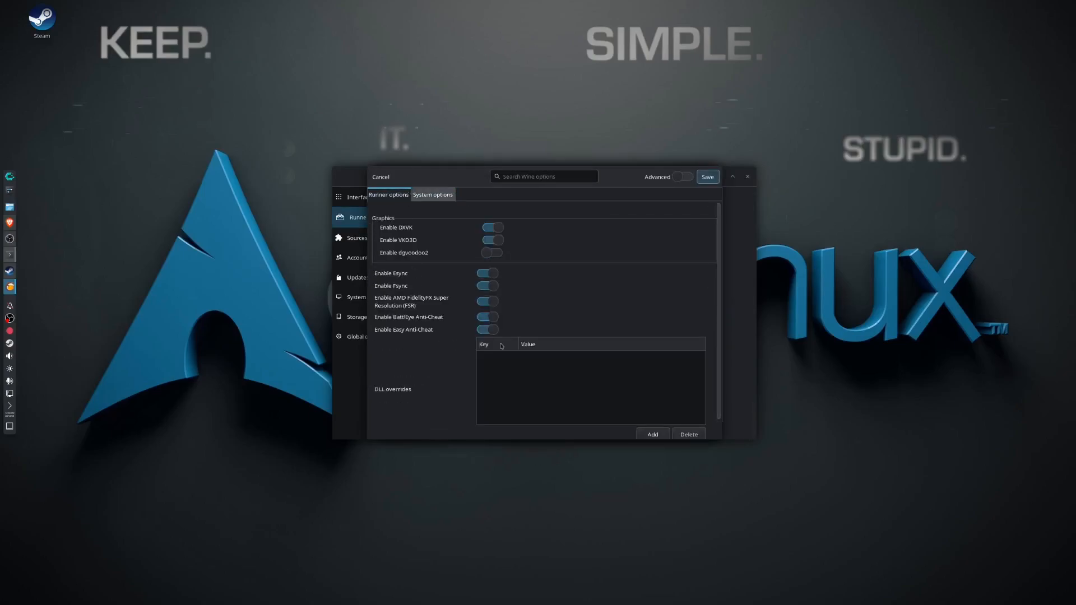
left_click(443, 195)
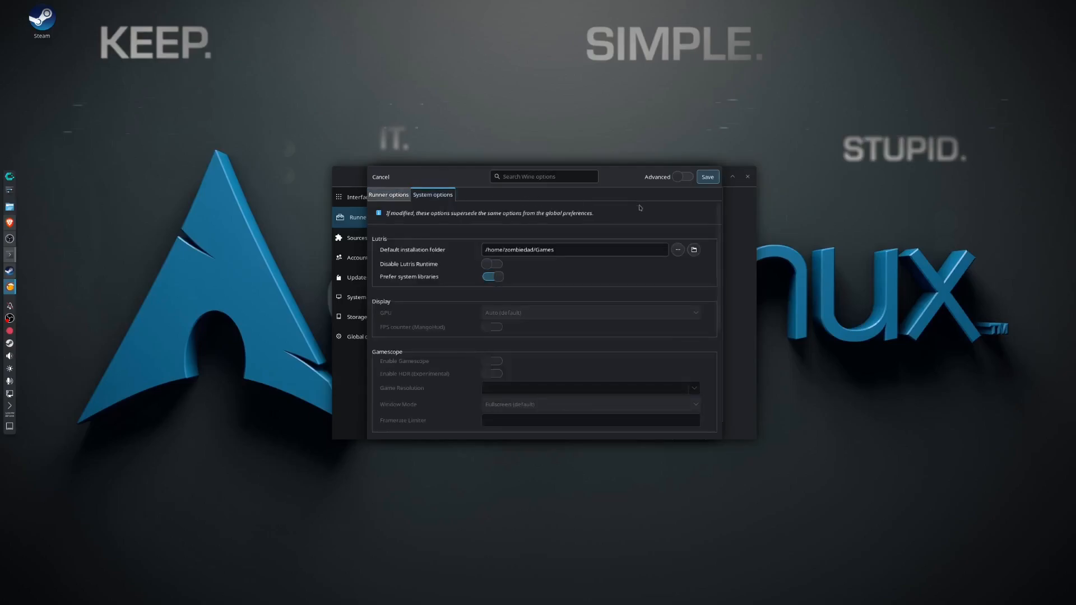
left_click(708, 176)
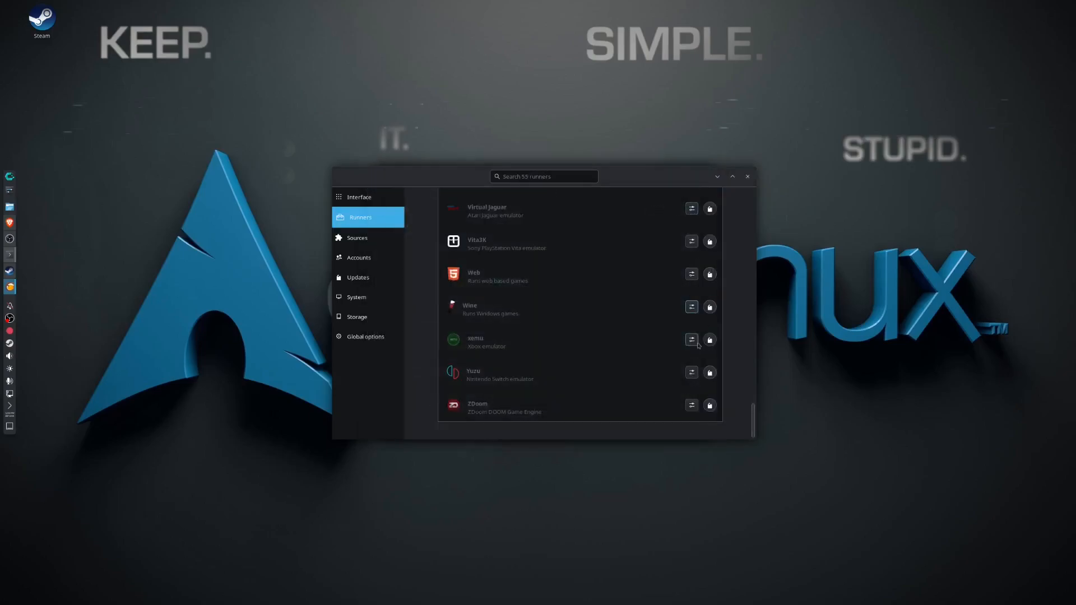
Install the wine-ge-8-26 x86_64 version for the Wine runner and close the version management.
left_click(709, 307)
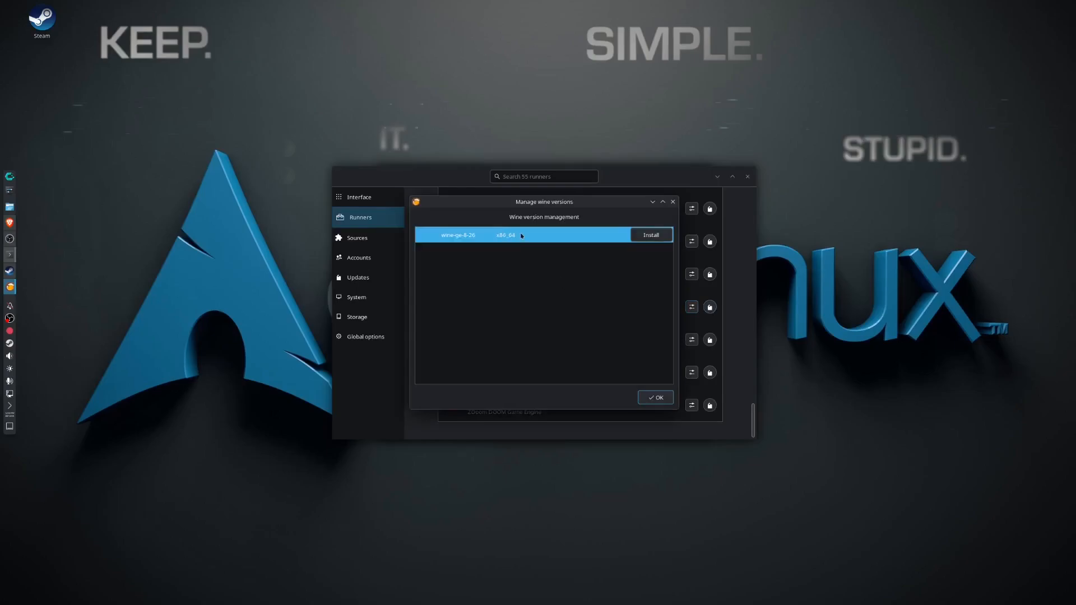
left_click(650, 235)
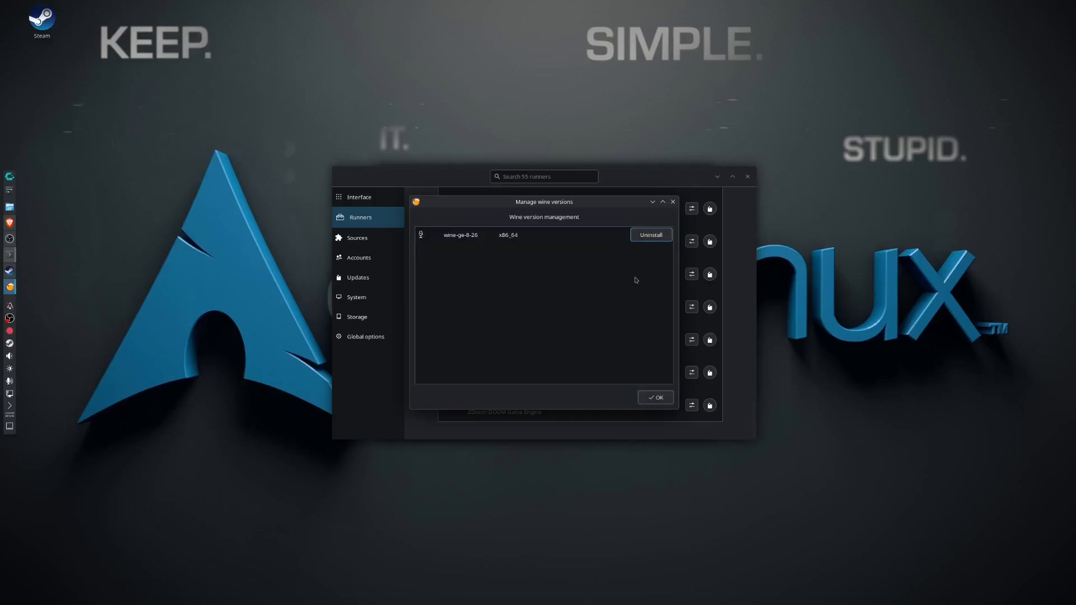
left_click(656, 399)
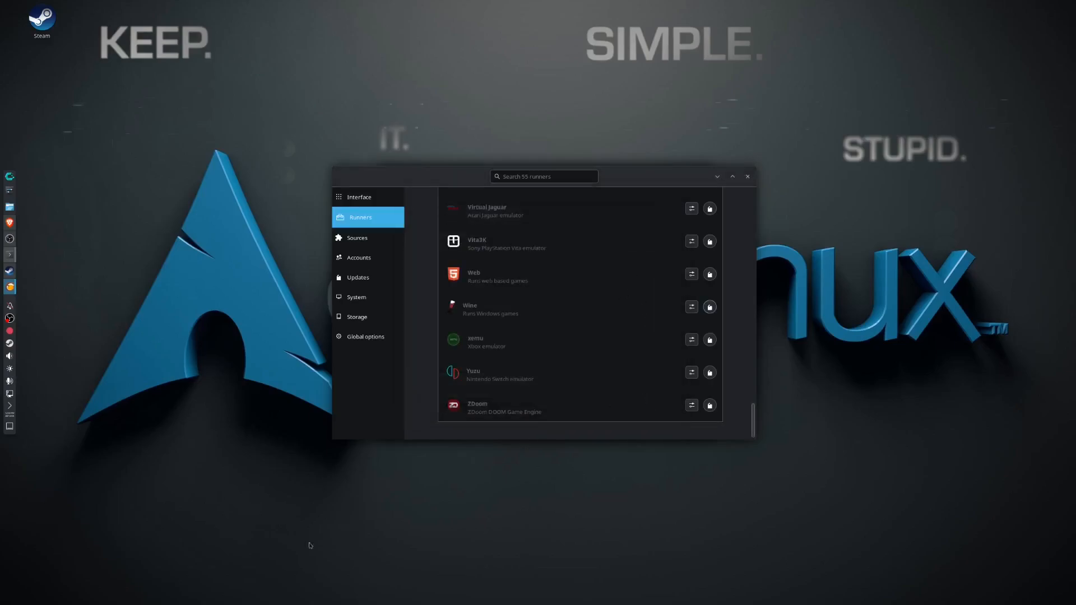
Launch CachyOS Hello from the full application list, bring it to the front and open its app installer.
left_click(7, 179)
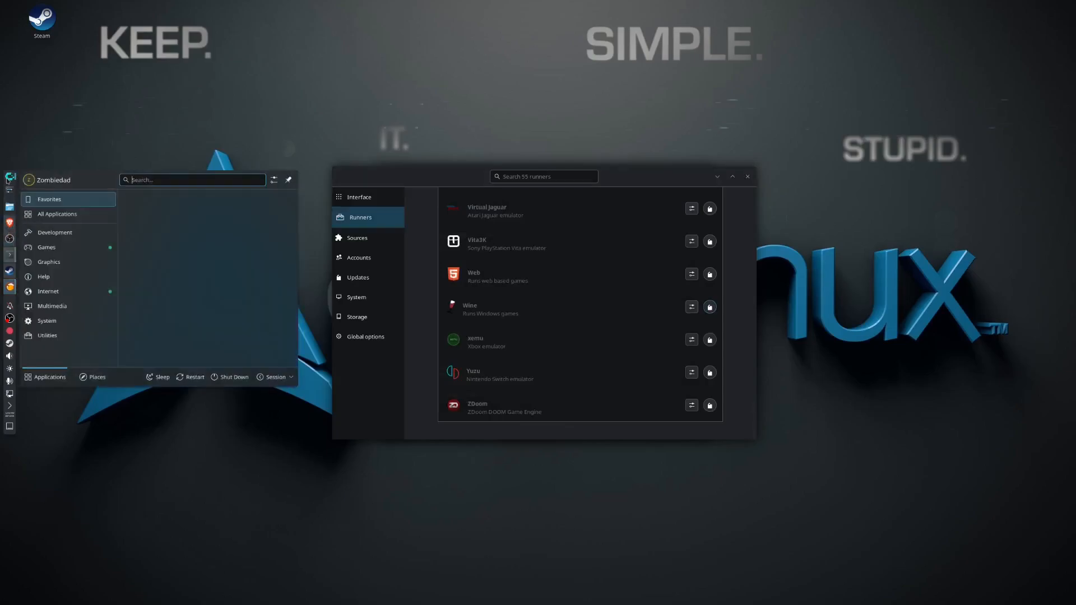
left_click(83, 216)
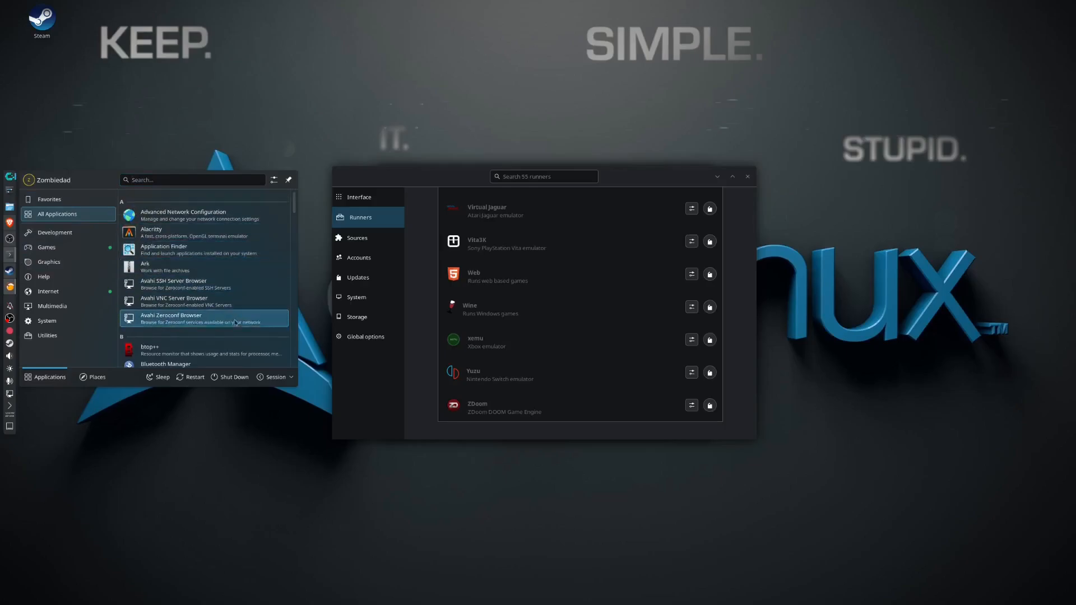
scroll(235, 323, "down", 3)
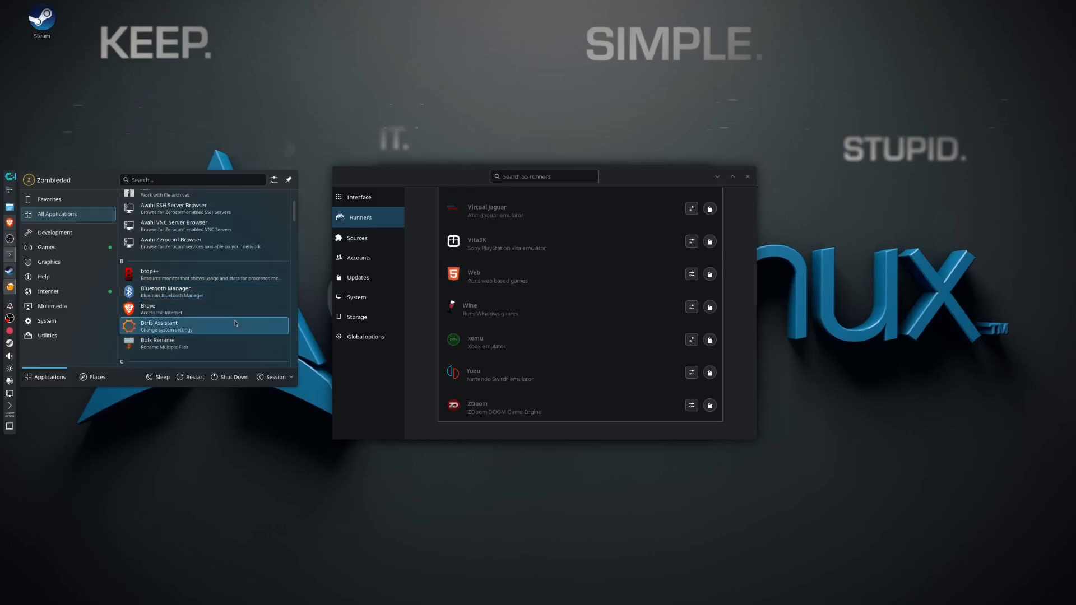
scroll(235, 323, "down", 2)
left_click(236, 323)
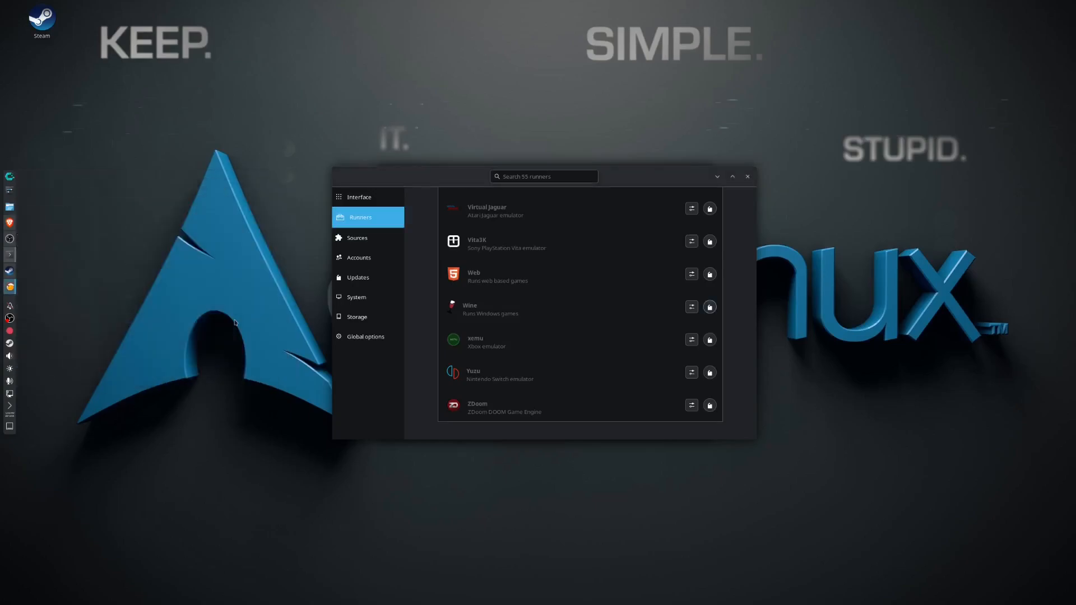
left_click(720, 175)
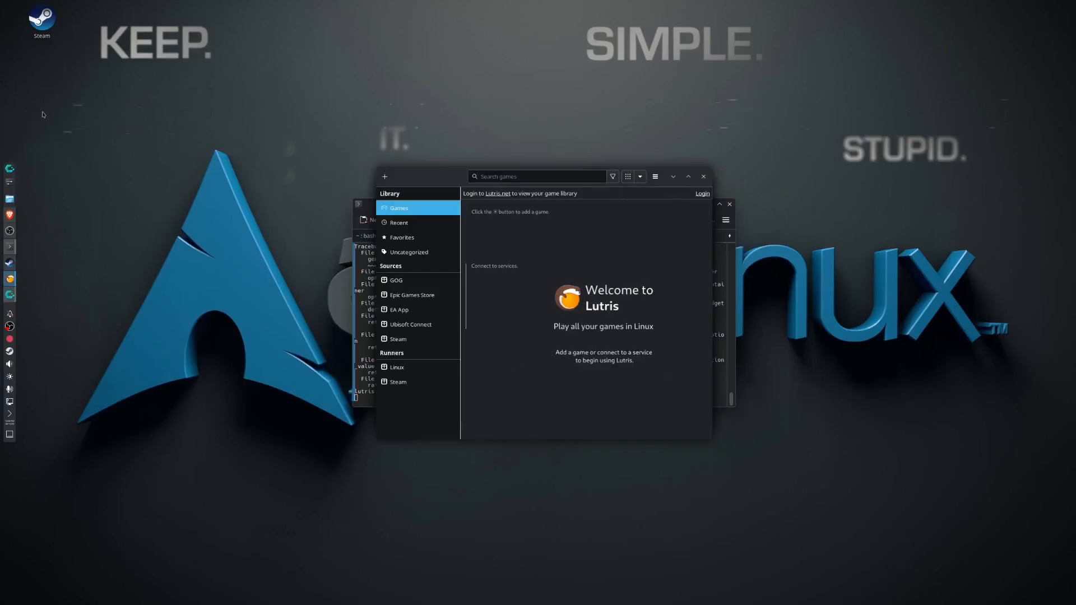
left_click(8, 297)
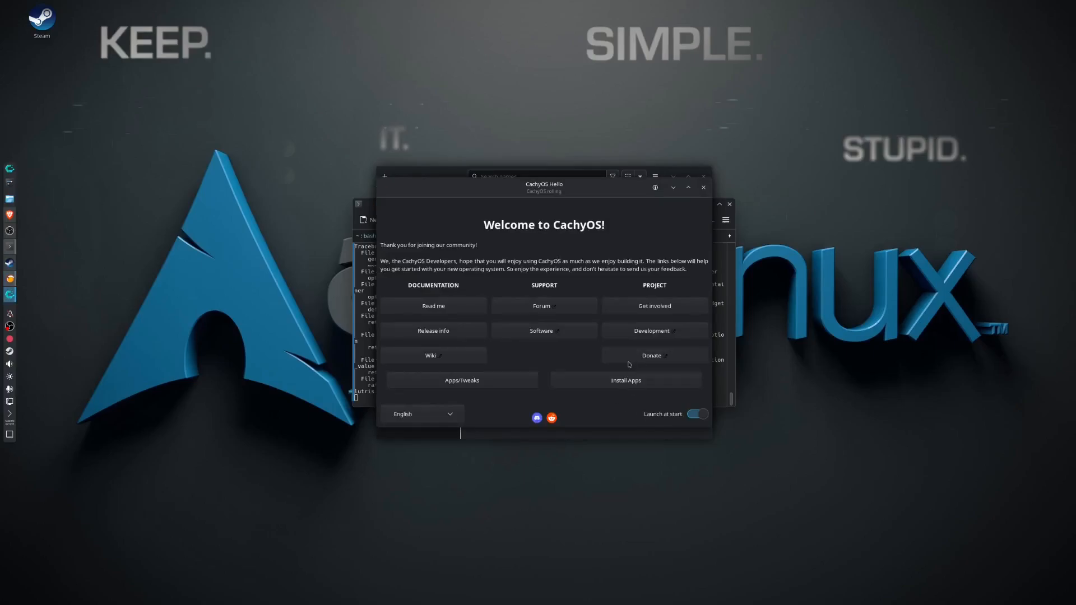
left_click(625, 383)
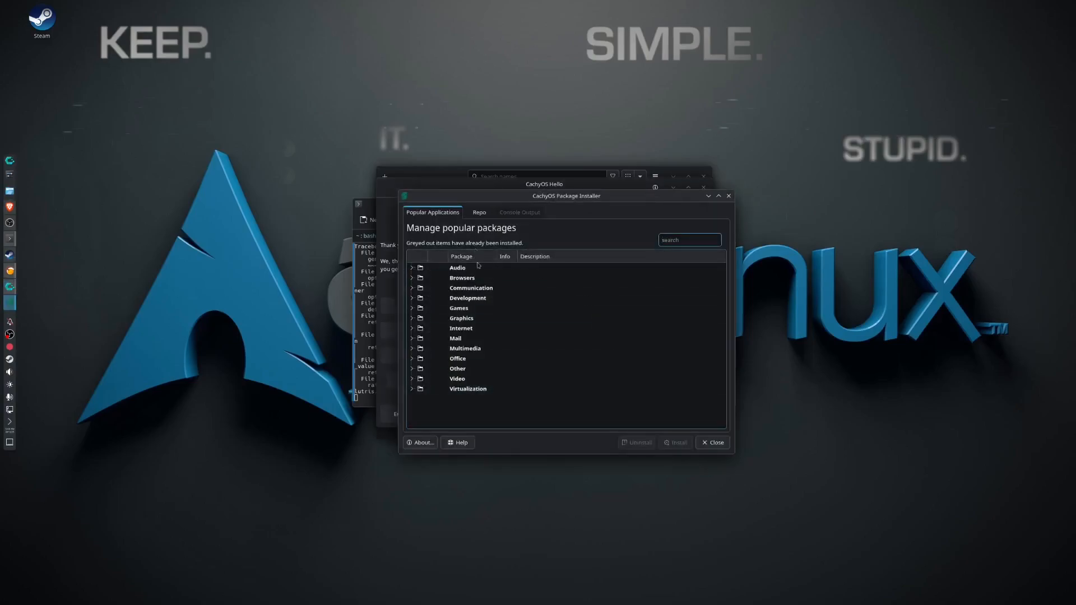
Load the repository package information and look through the Games category of the popular applications.
left_click(476, 213)
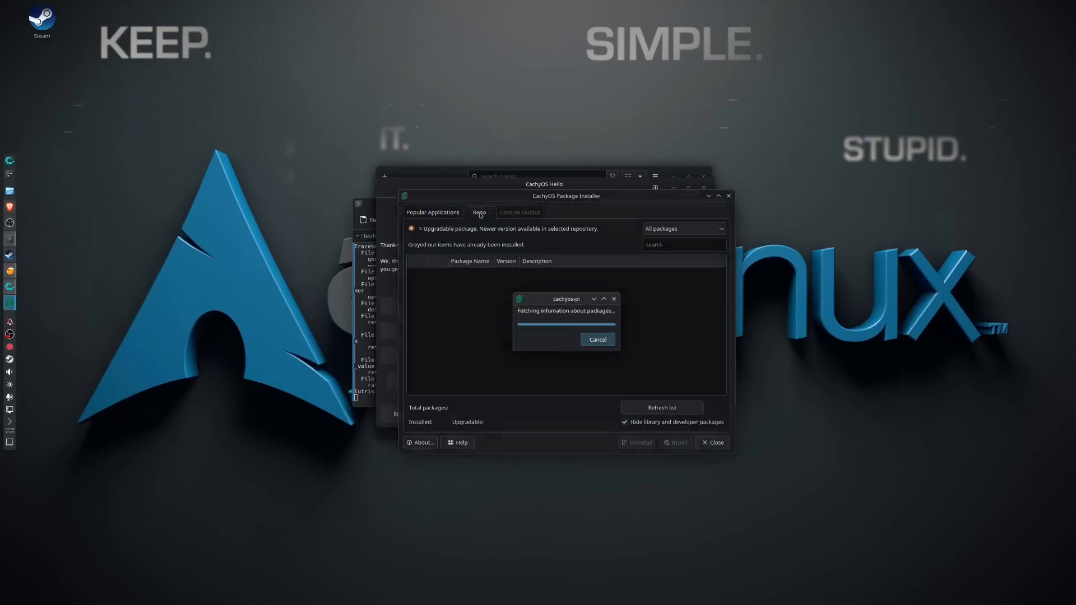
left_click(444, 214)
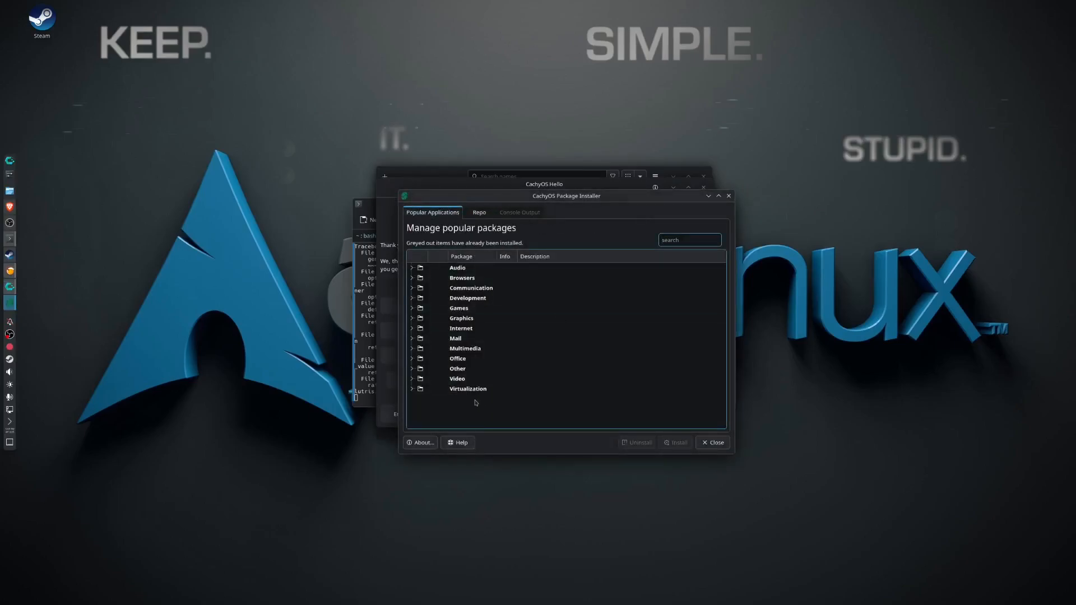
left_click(412, 309)
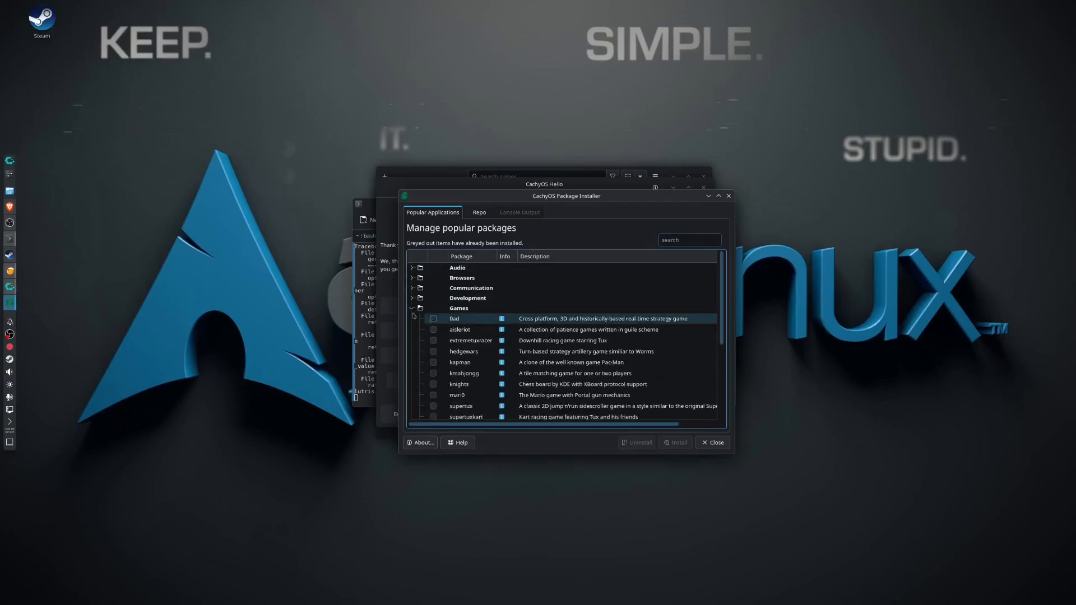
scroll(502, 406, "down", 2)
scroll(501, 405, "up", 2)
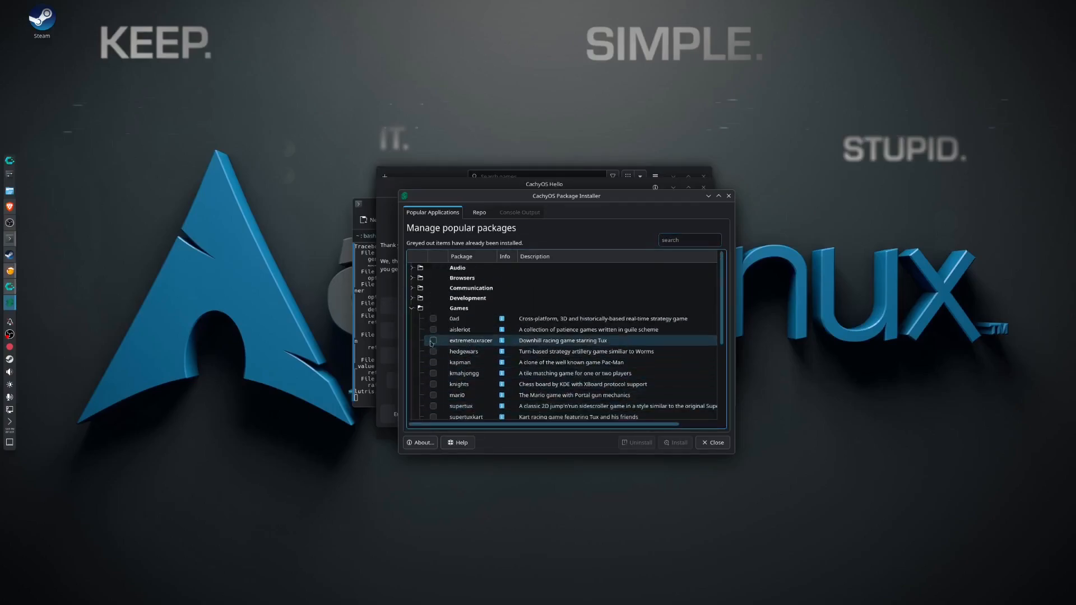
left_click(412, 308)
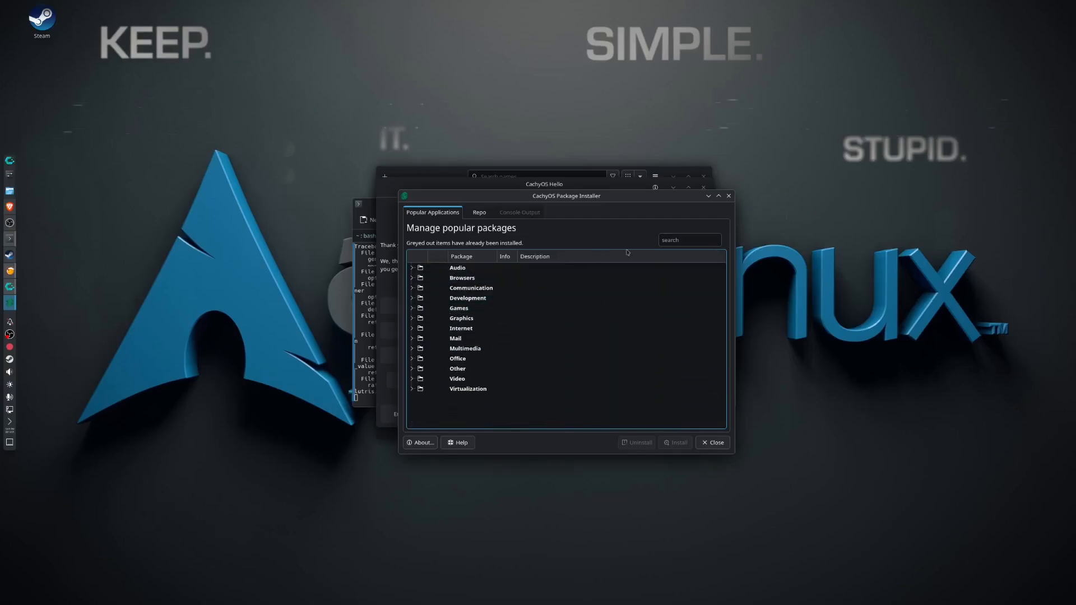
Search the popular applications for Proton, shorten the term to Pr and look through the matching packages.
left_click(687, 240)
type("Proton")
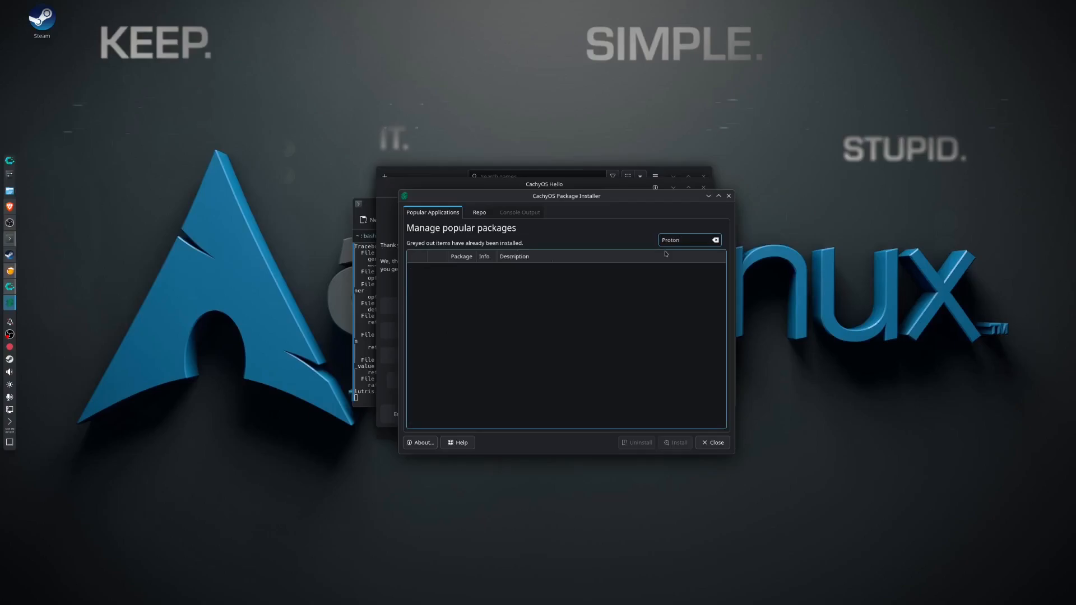
key("BackSpace")
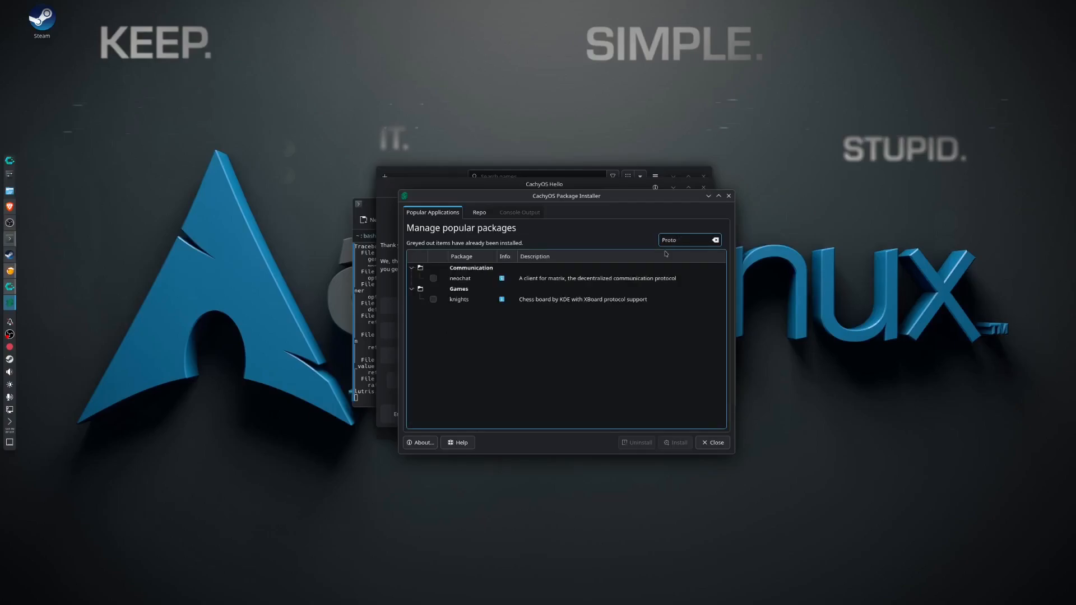
key("BackSpace")
key("BackSpace")
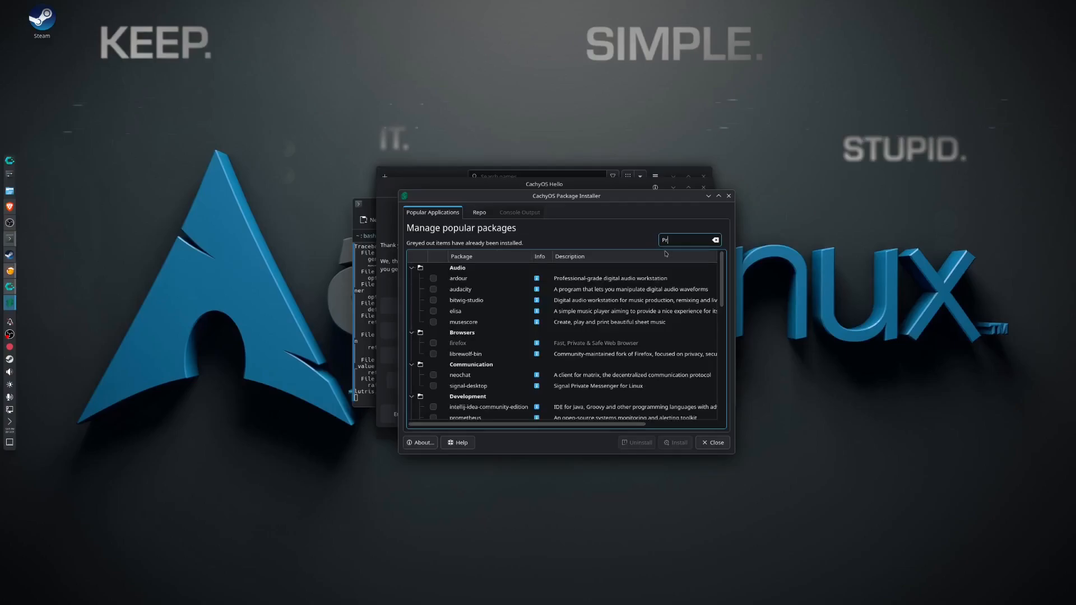
scroll(595, 382, "down", 3)
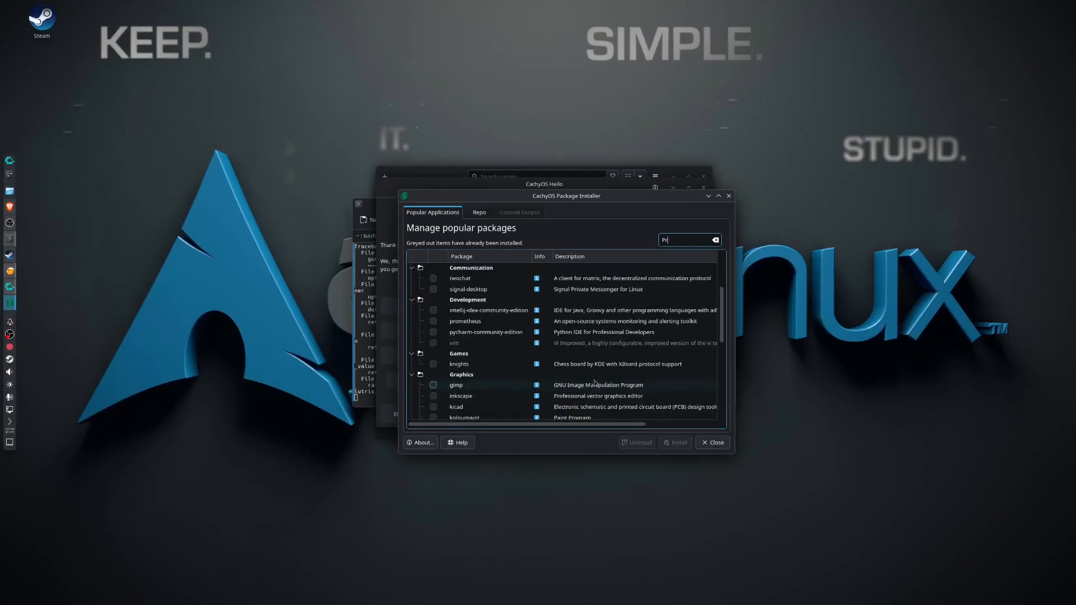
scroll(595, 382, "down", 9)
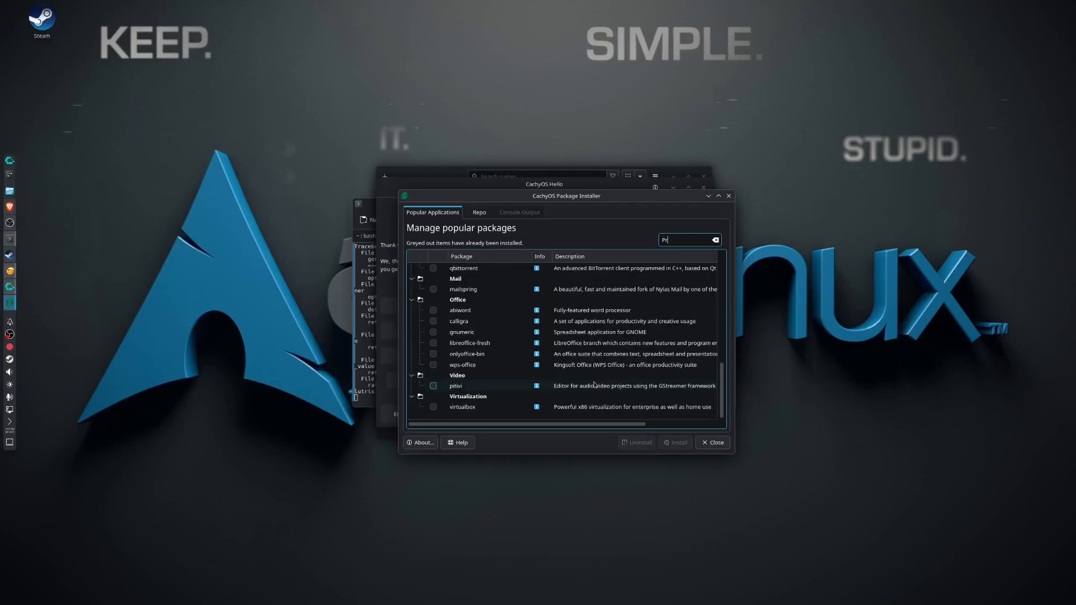
Search the repository packages for Proton.
left_click(479, 213)
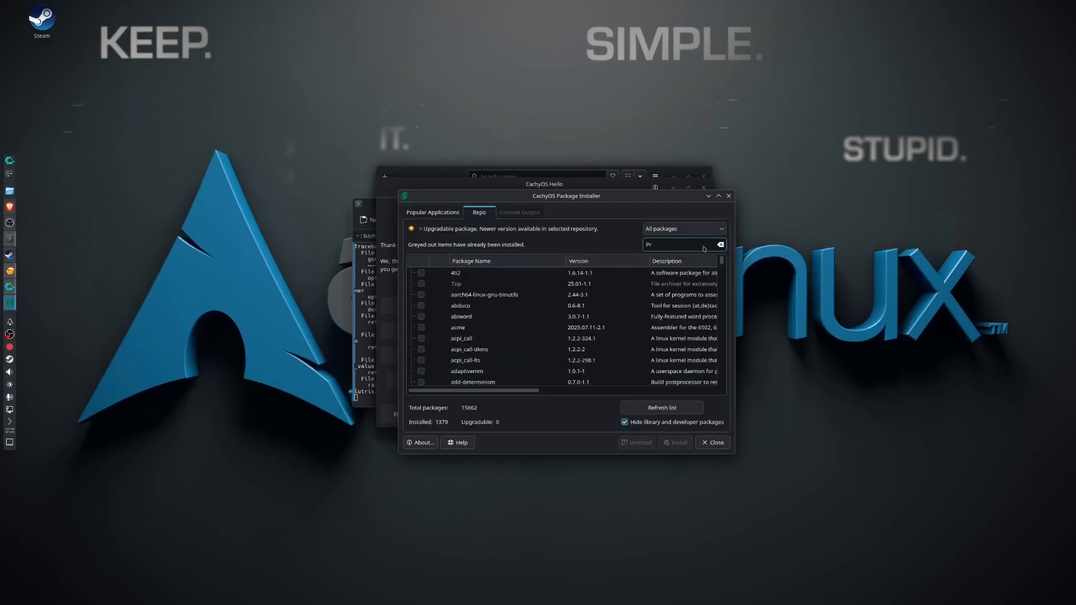
left_click(643, 243)
type("Proton")
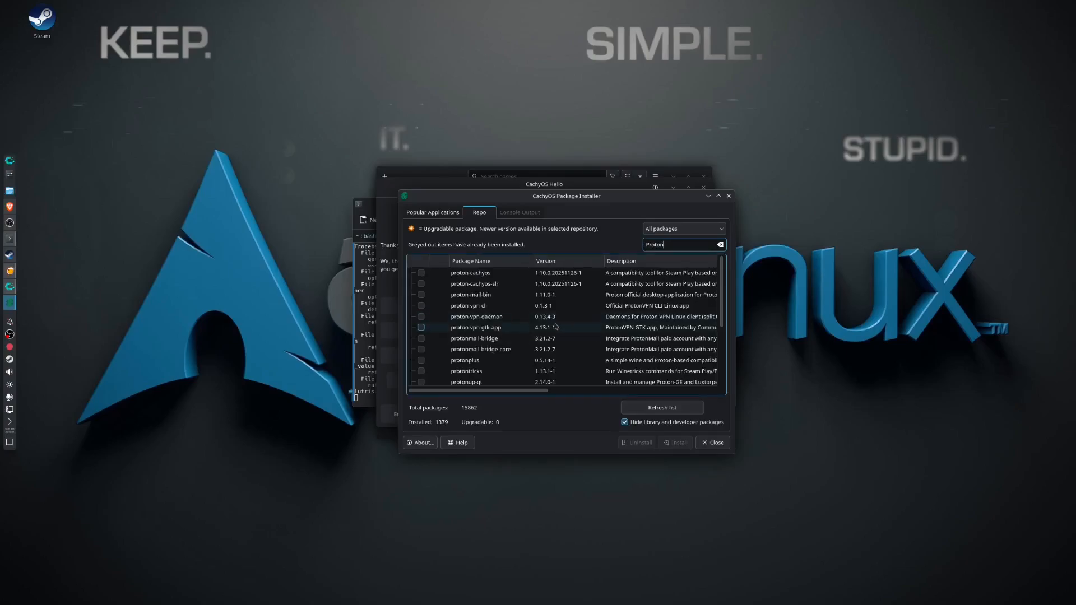
Mark the protonplus, protonup-qt and proton-cachyos packages for installation.
left_click(424, 366)
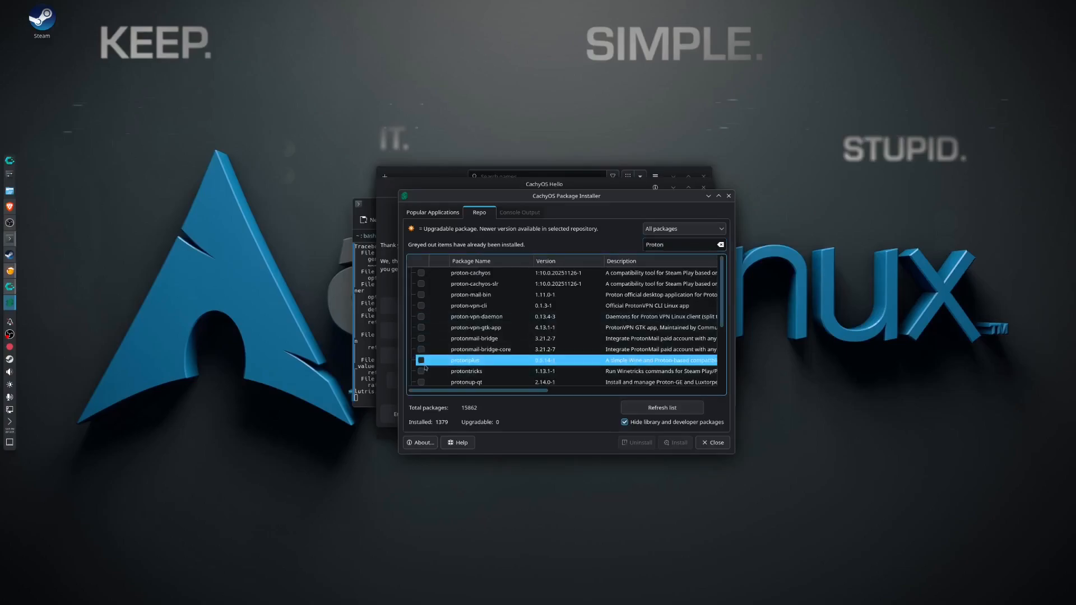
left_click(428, 362)
scroll(468, 358, "down", 1)
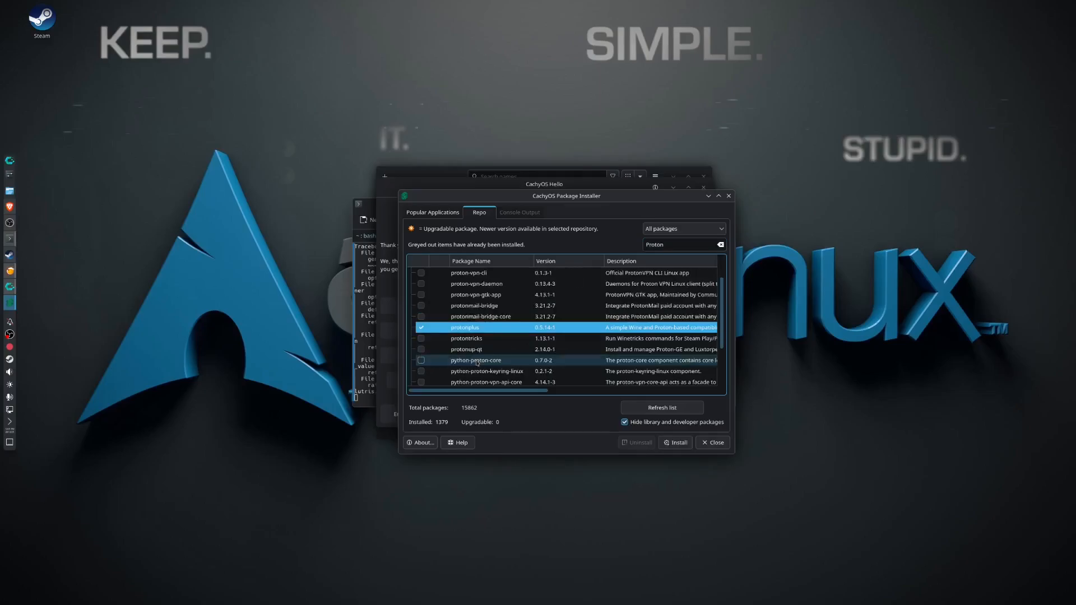
left_click(423, 352)
scroll(432, 352, "up", 1)
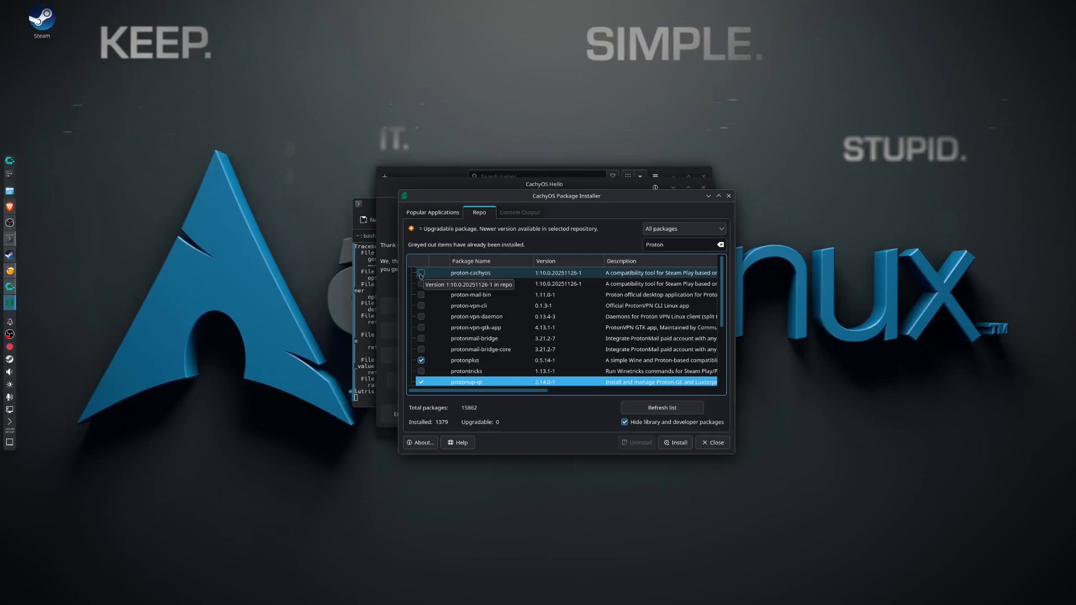
left_click(422, 273)
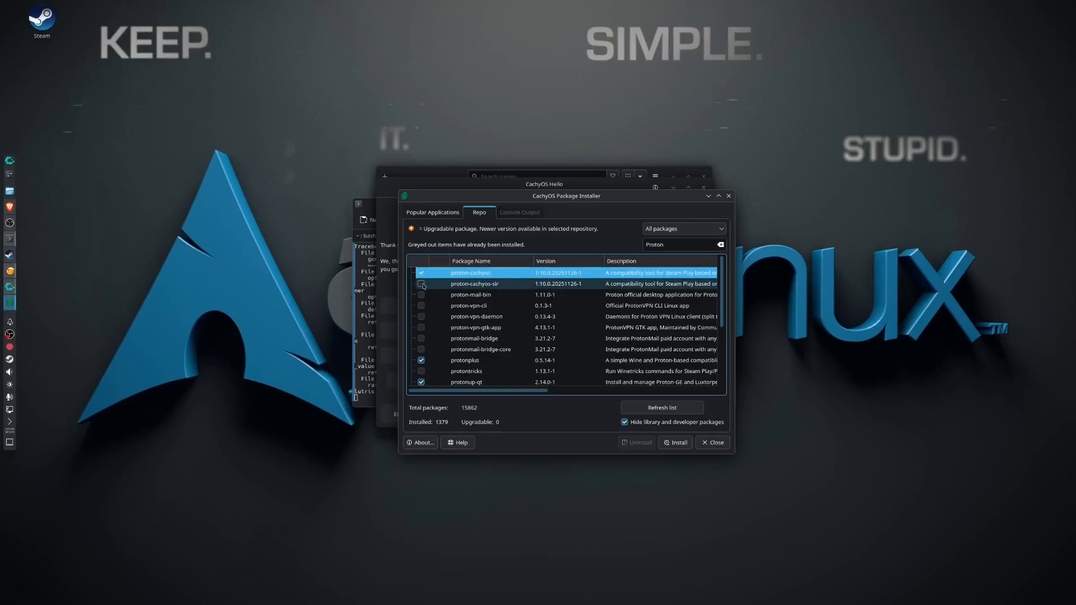
Maximize the package installer and also mark proton-cachyos-slr and protontricks for installation.
double_click(609, 199)
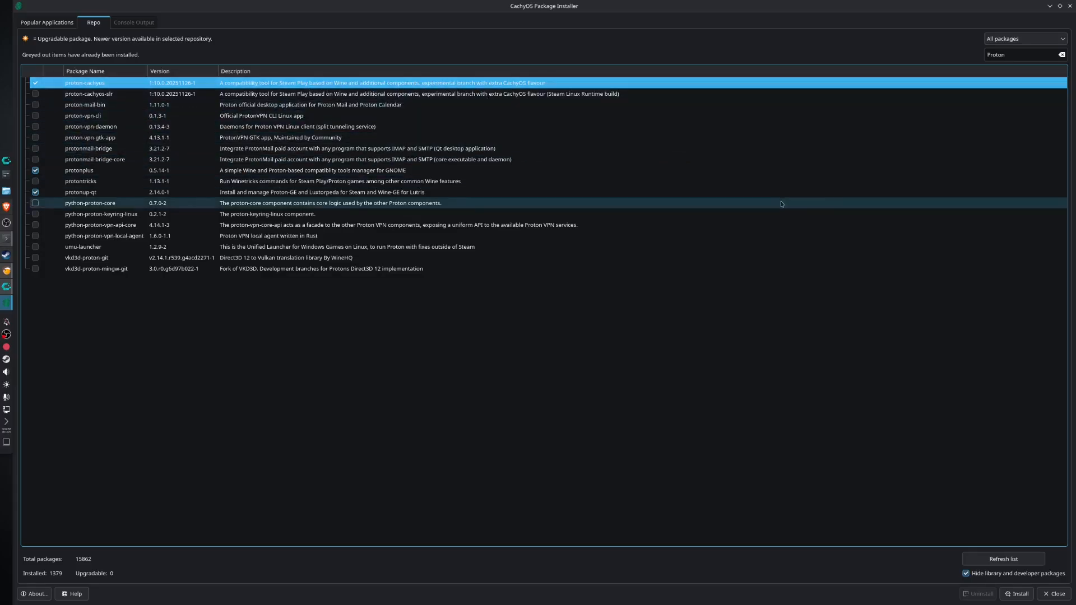
left_click(713, 94)
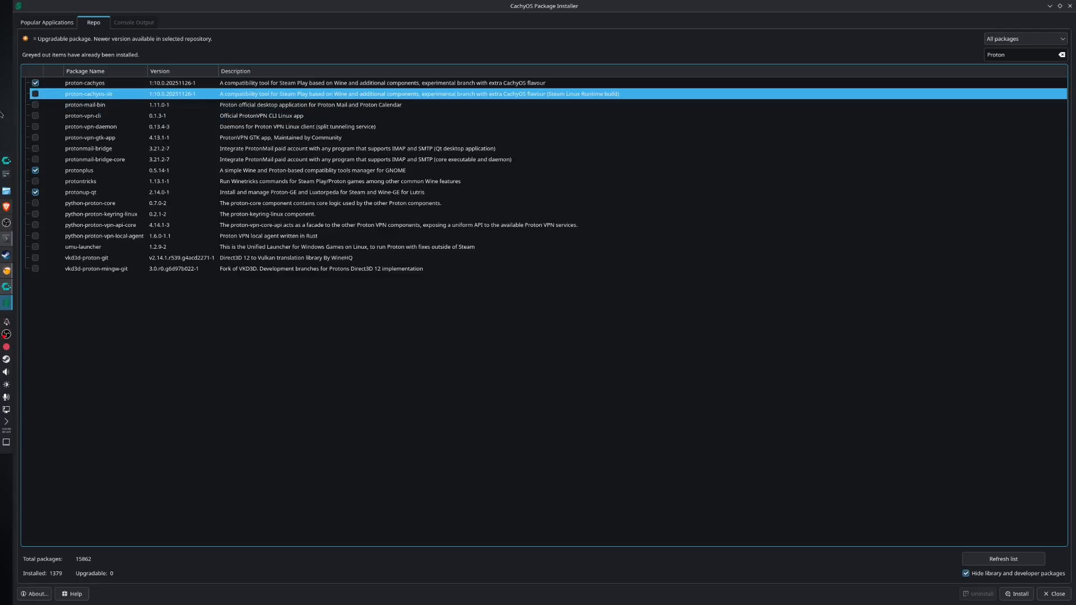
left_click(35, 95)
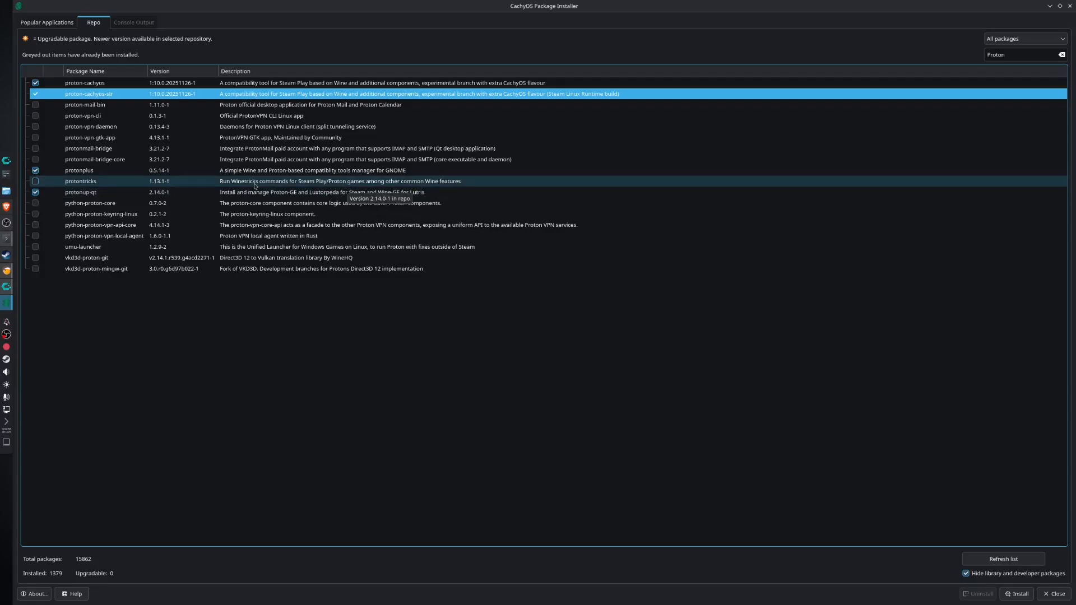
left_click(35, 182)
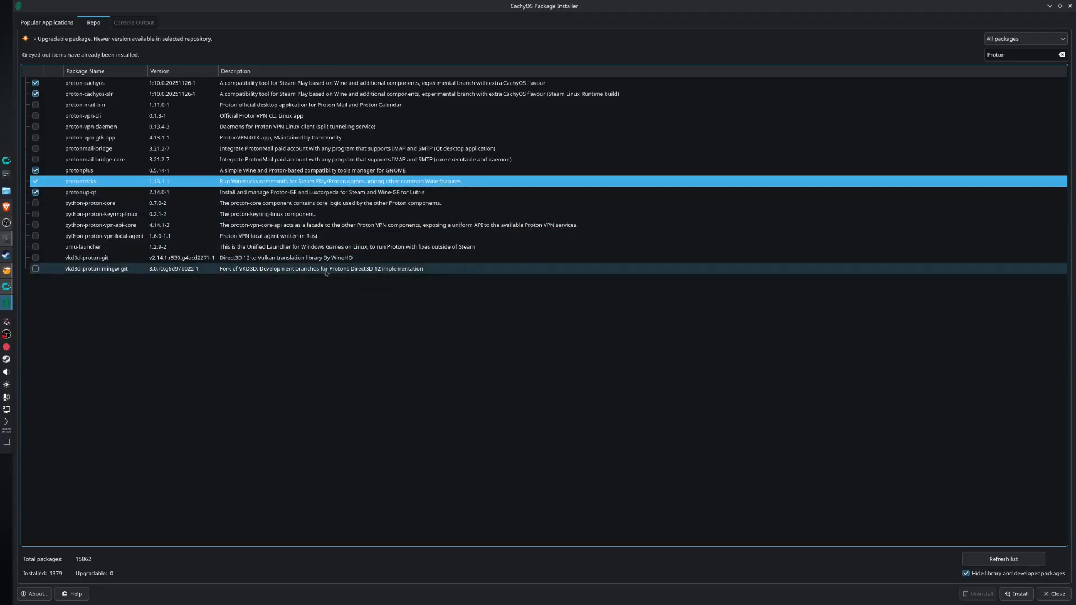
Also mark vkd3d-proton-git and vkd3d-proton-mingw-git for installation and restore the package installer to its smaller window size.
left_click(42, 271)
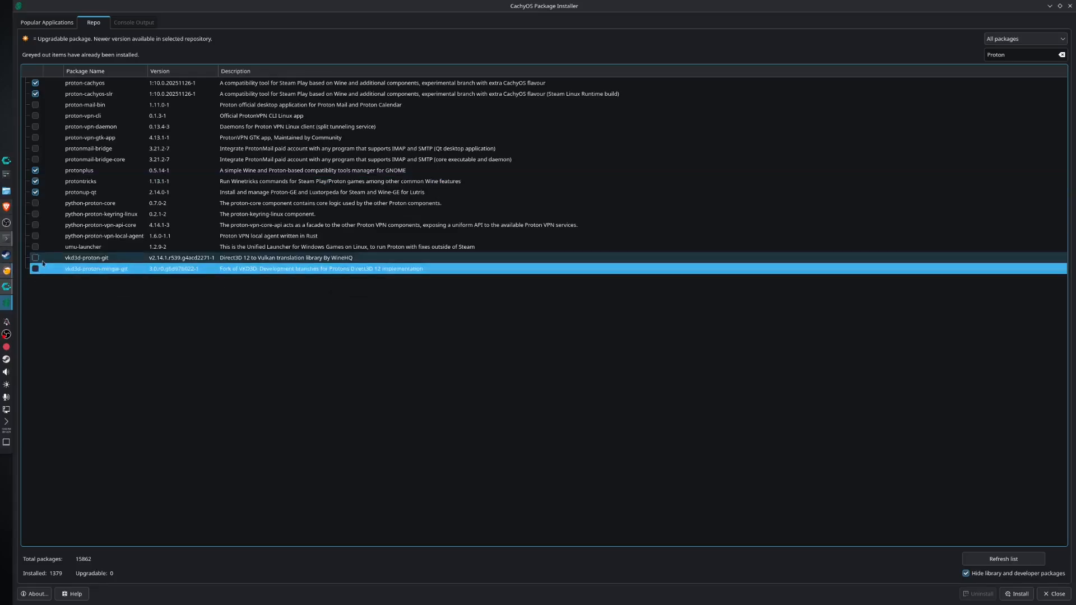
left_click(35, 258)
left_click(35, 268)
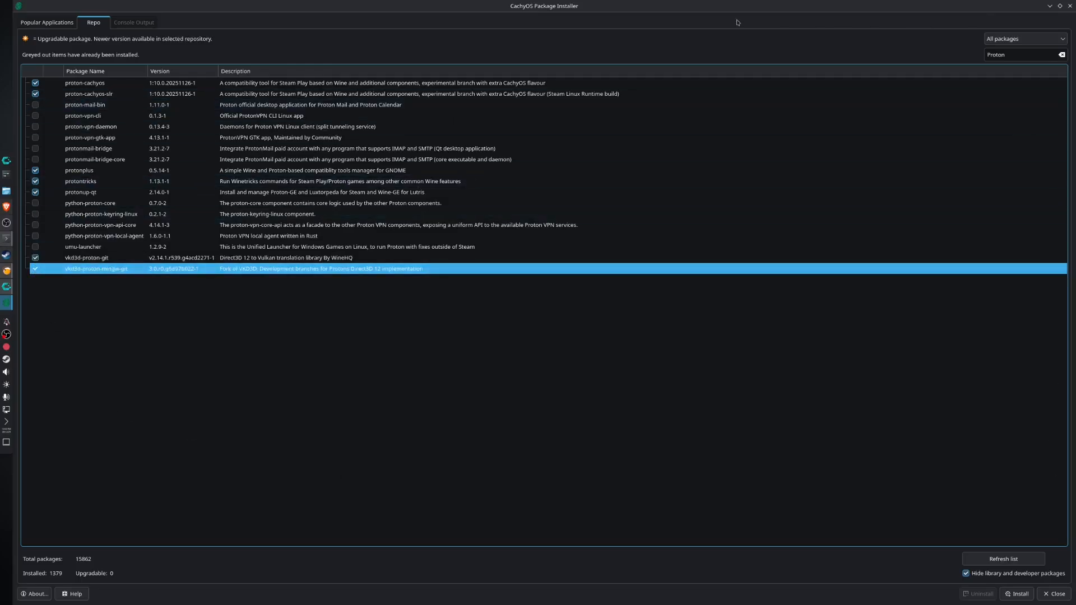
double_click(752, 8)
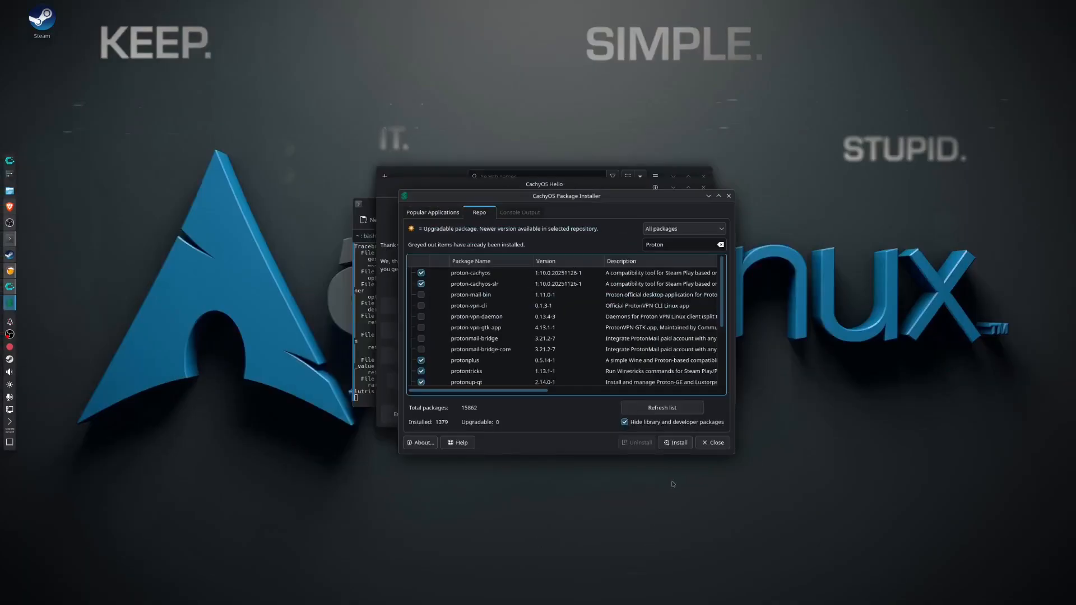
Try to install all marked Proton and vkd3d-proton packages, authorizing with the account password.
left_click(675, 442)
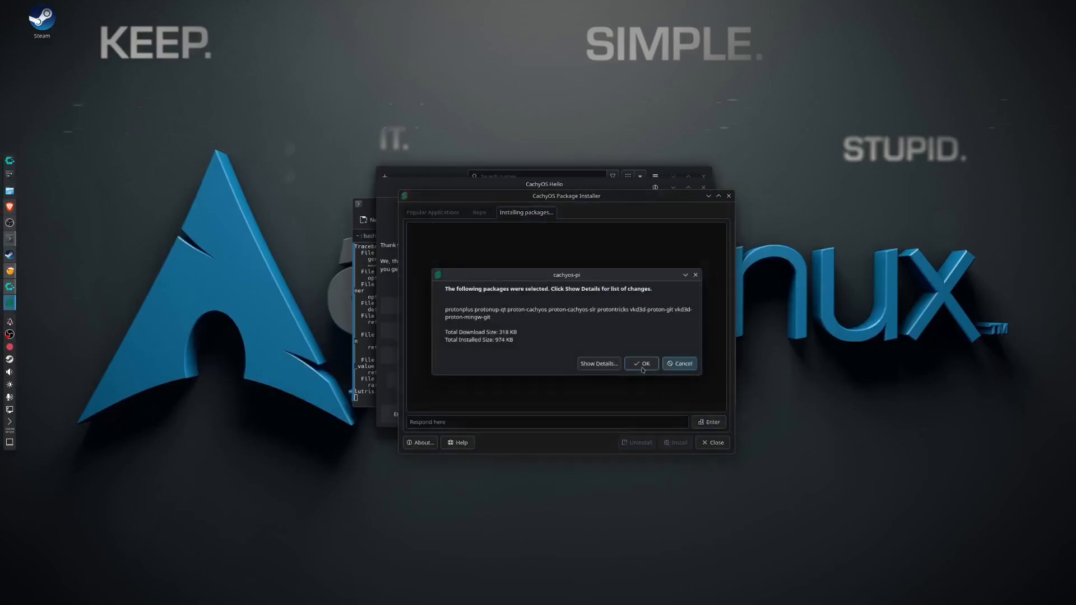
left_click(642, 367)
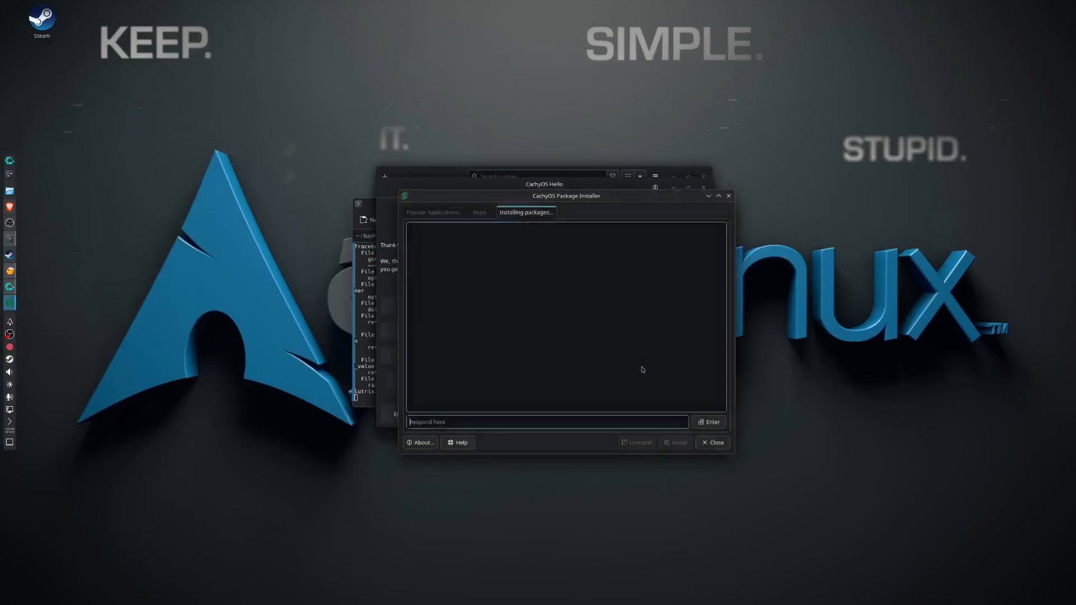
type("*")
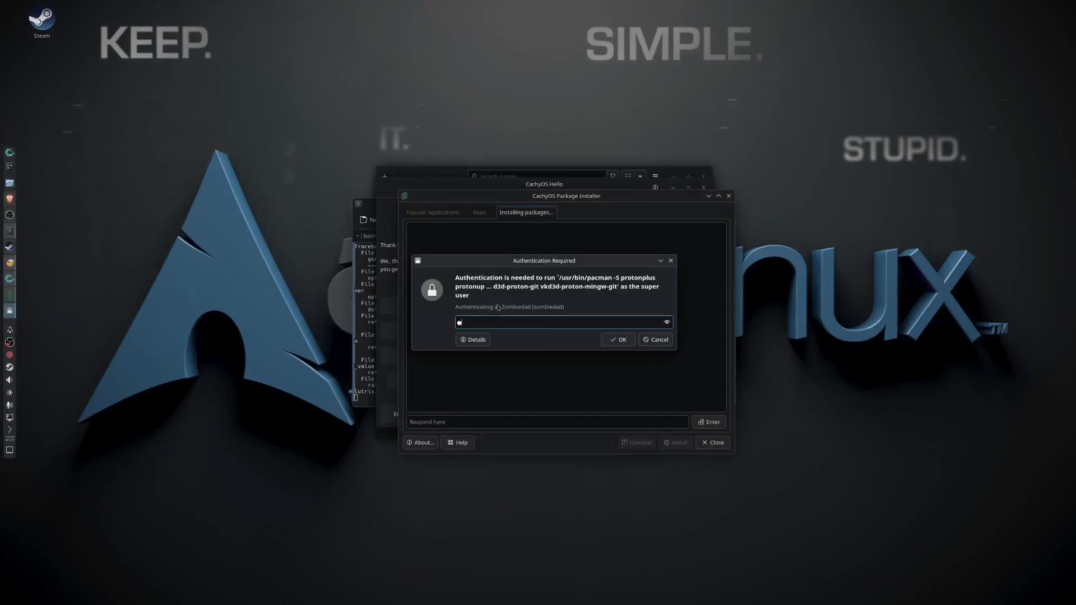
type("**********")
key("Return")
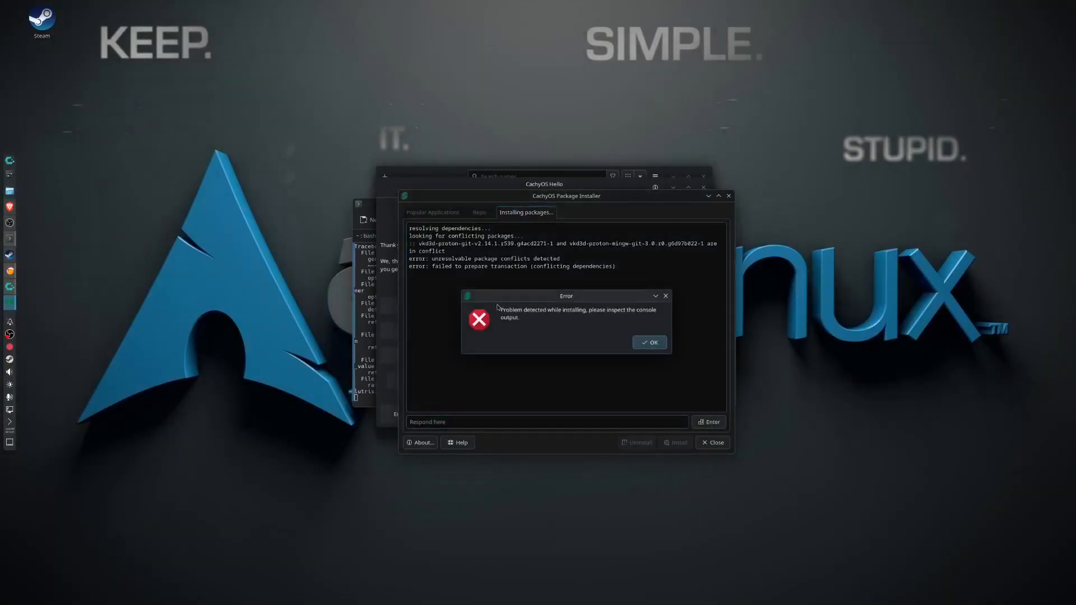
left_click(646, 345)
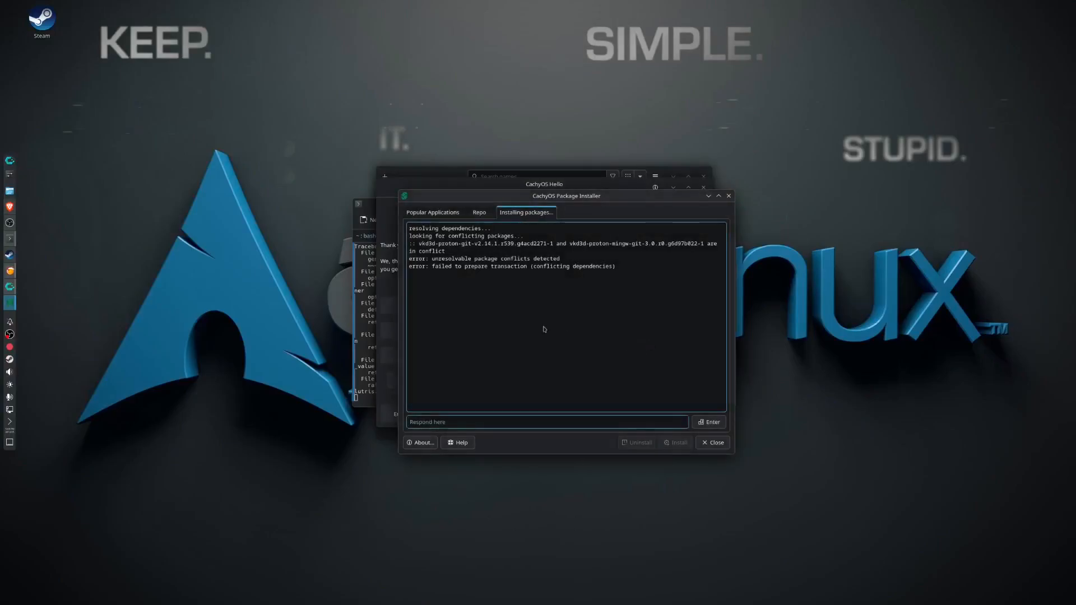
left_click(584, 422)
Restart the package installer and search the repository packages for proton.
left_click(712, 443)
left_click(633, 385)
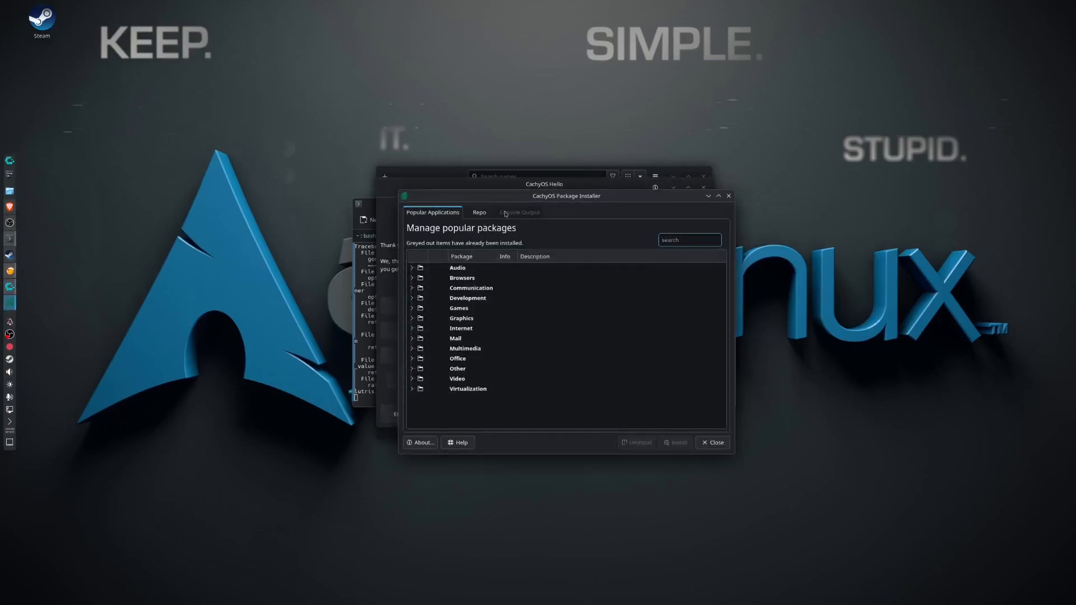
left_click(479, 213)
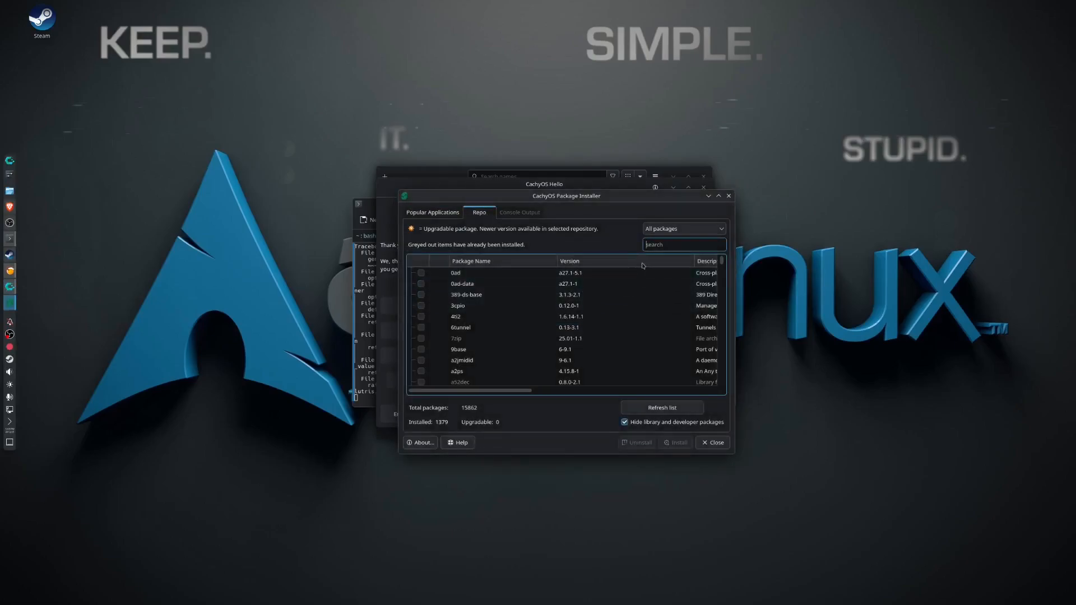
type("pro")
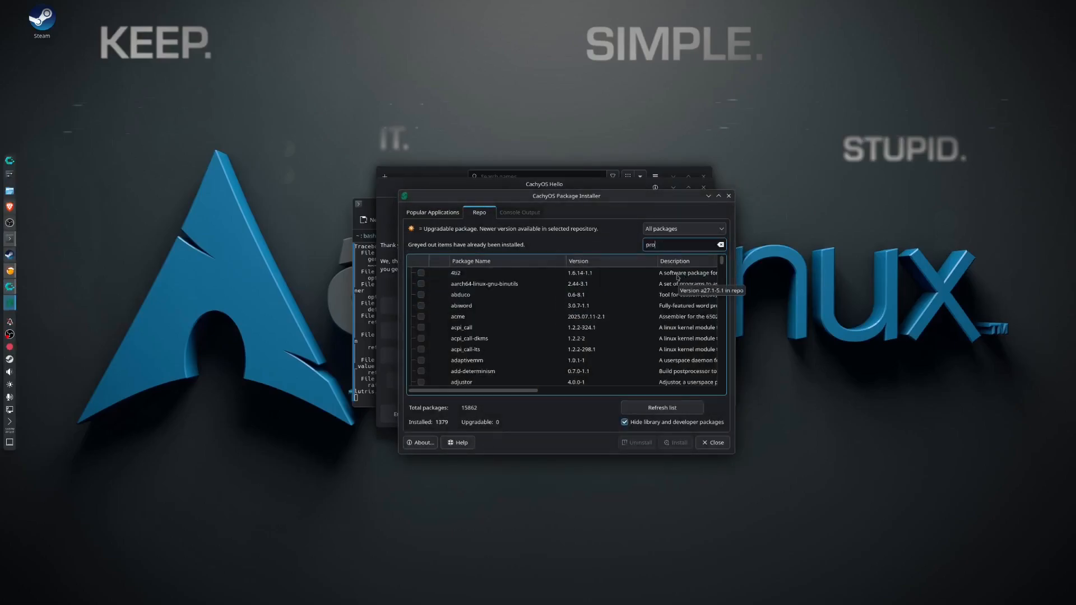
type("to")
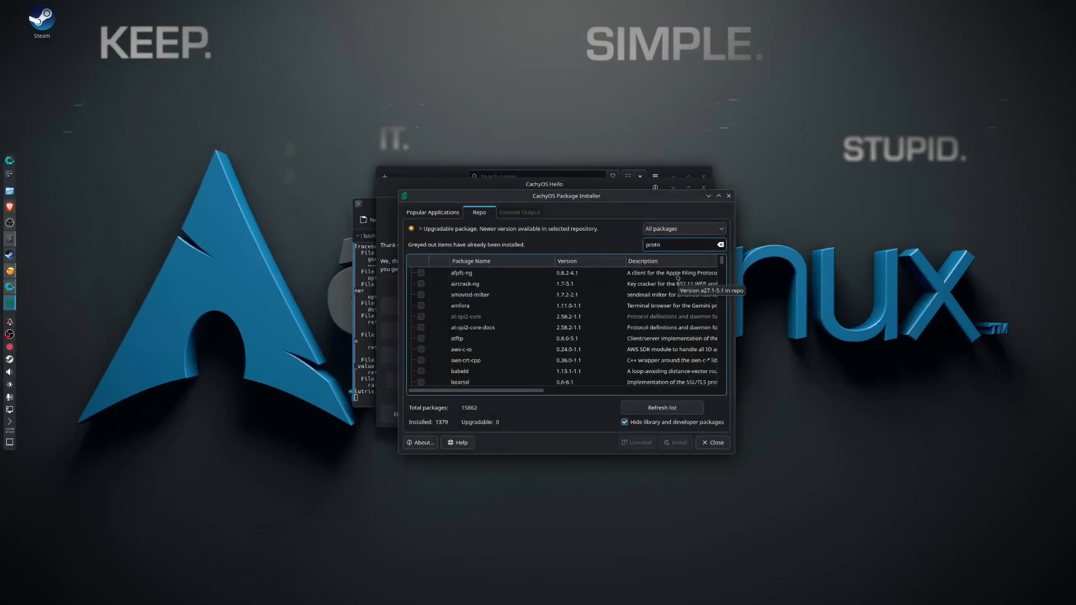
type("n")
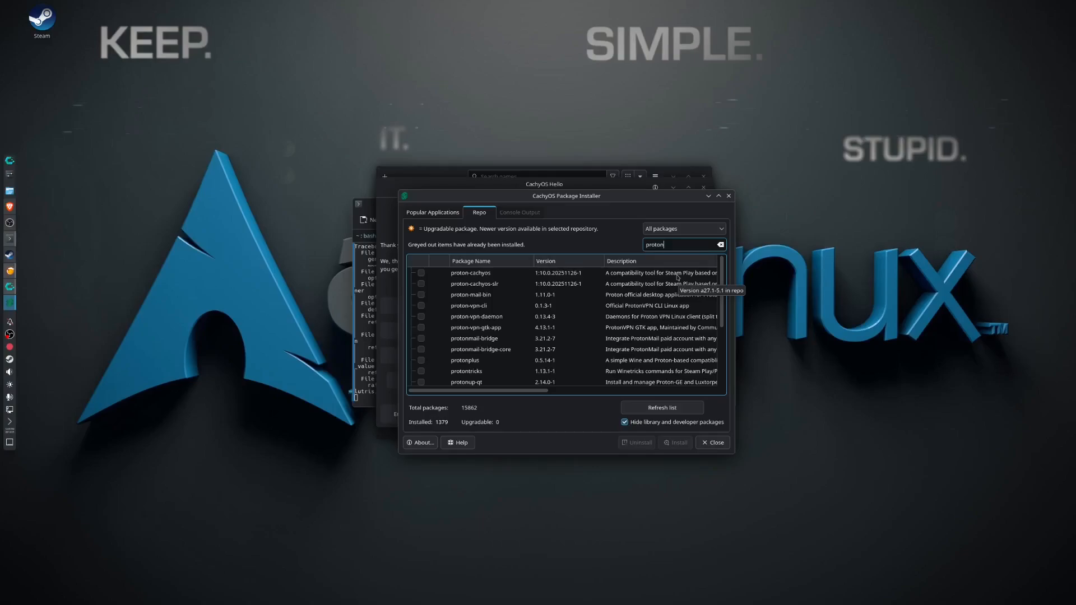
Mark proton-cachyos, proton-cachyos-slr, protonplus, protontricks and protonup-qt for installation.
left_click(421, 273)
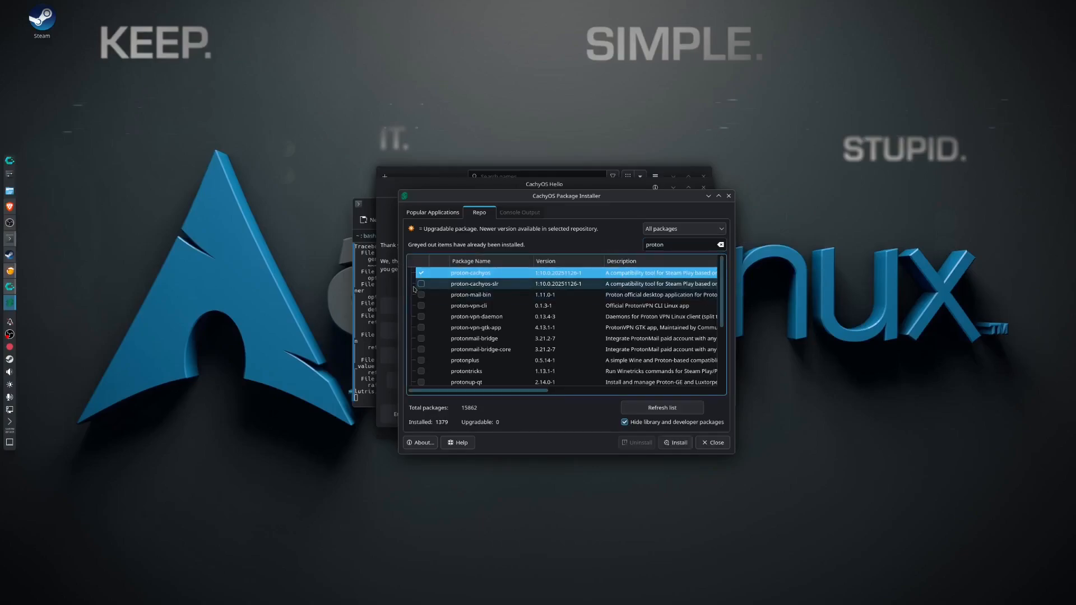
left_click(421, 284)
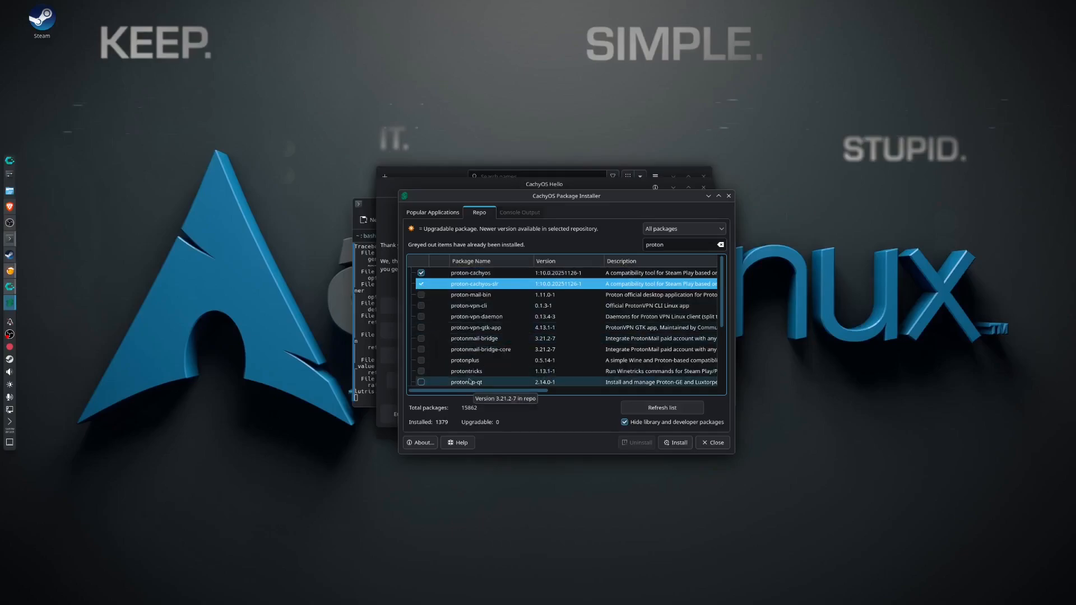
left_click(427, 361)
left_click(421, 360)
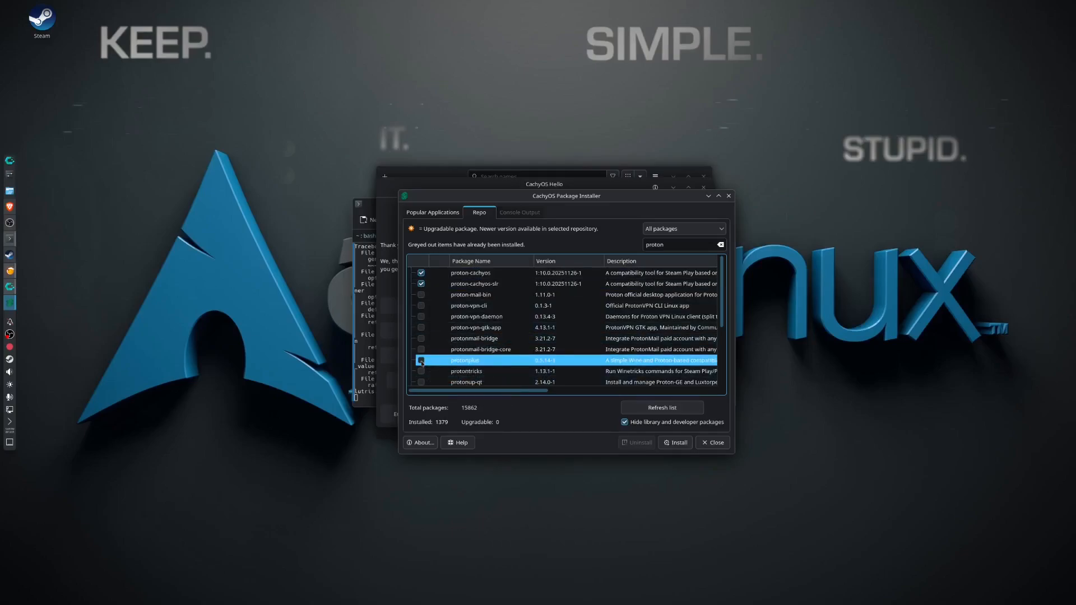
left_click(421, 370)
left_click(421, 384)
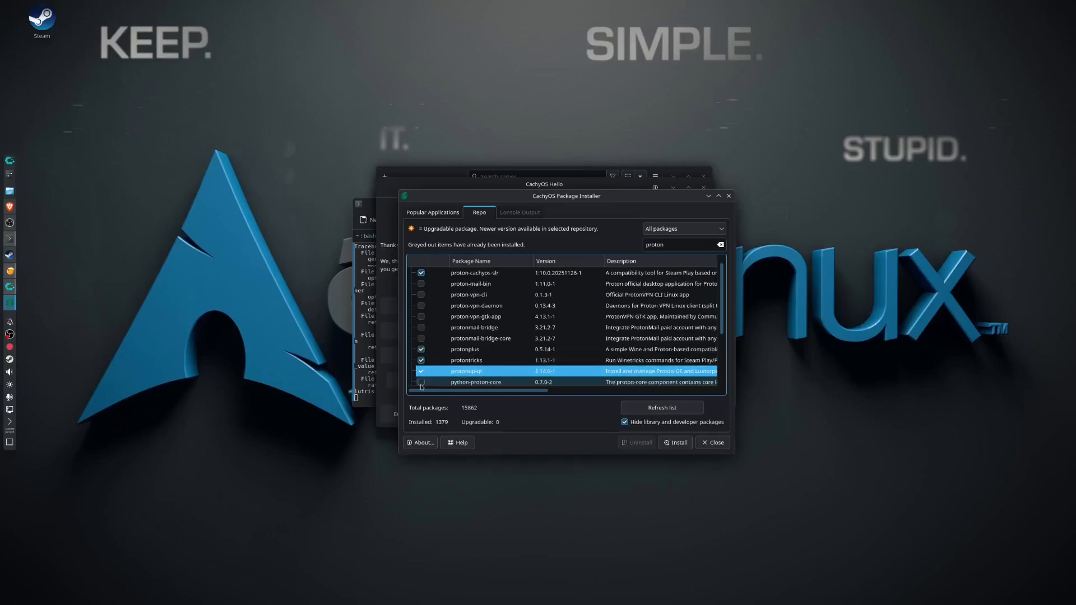
Install the five marked Proton packages, authorizing with the account password and answering Y to proceed with the installation.
left_click(678, 443)
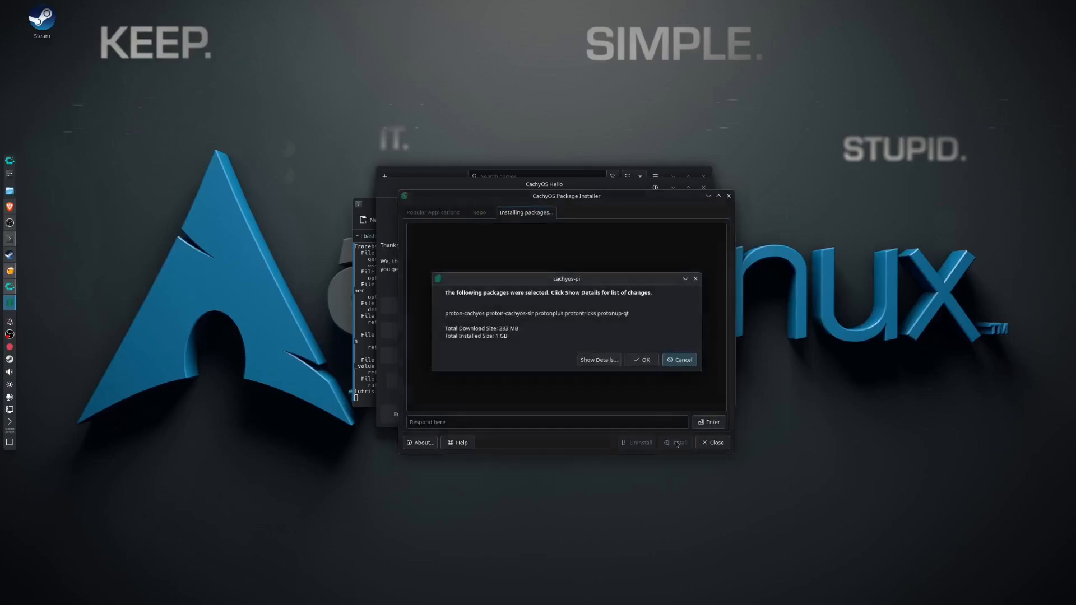
left_click(641, 359)
type("******")
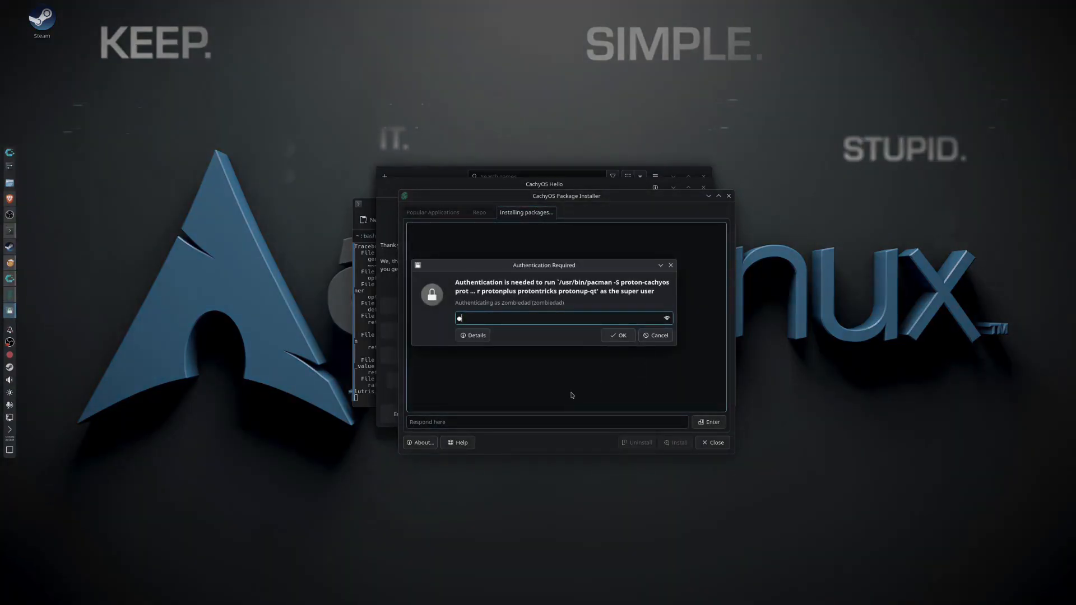
type("***")
key("Return")
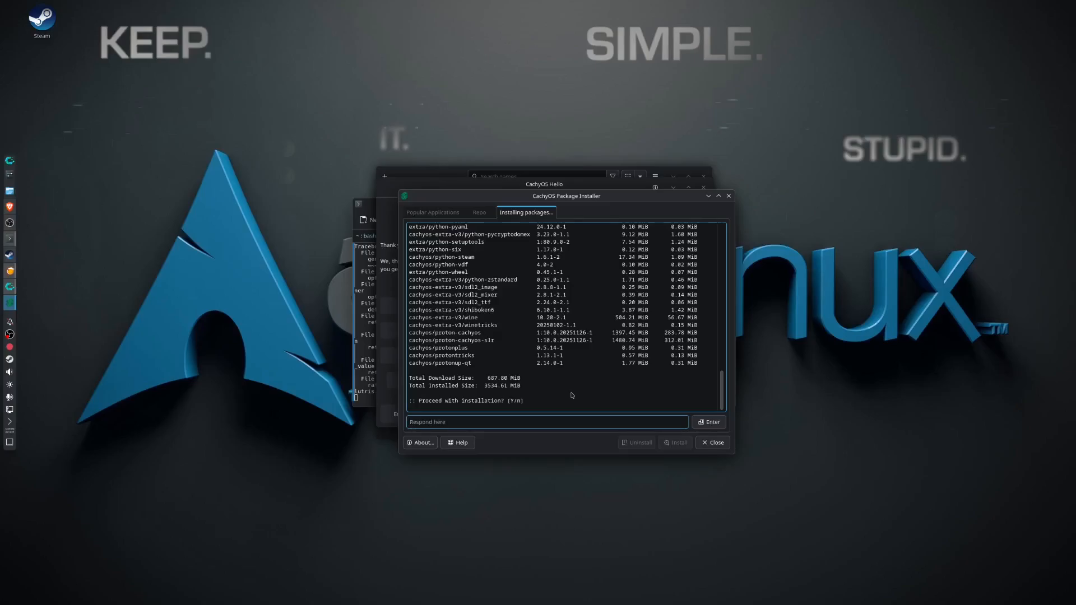
type("Y")
key("Return")
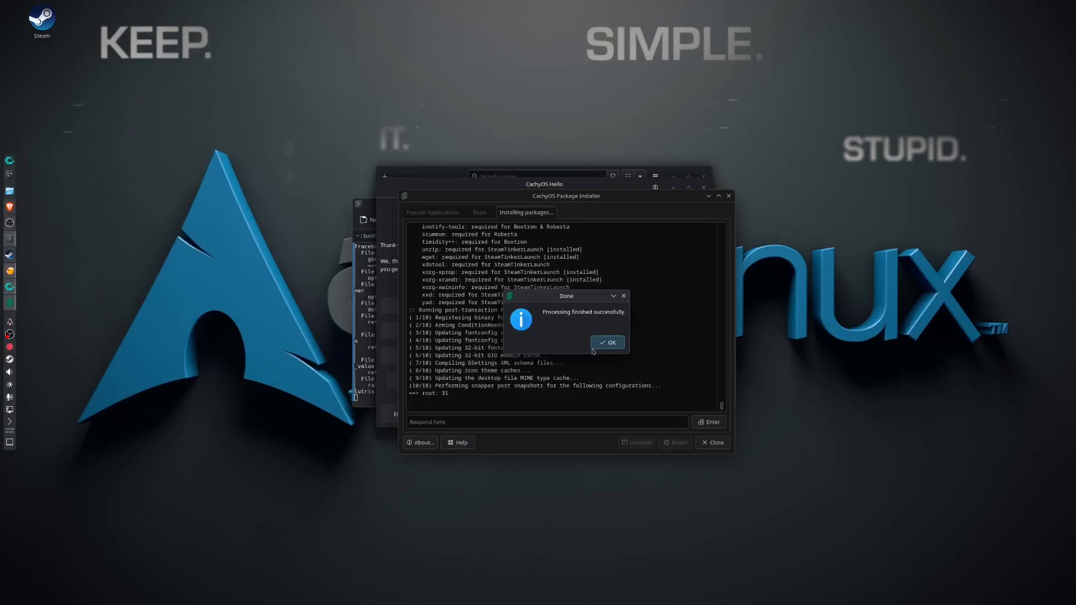
left_click(608, 342)
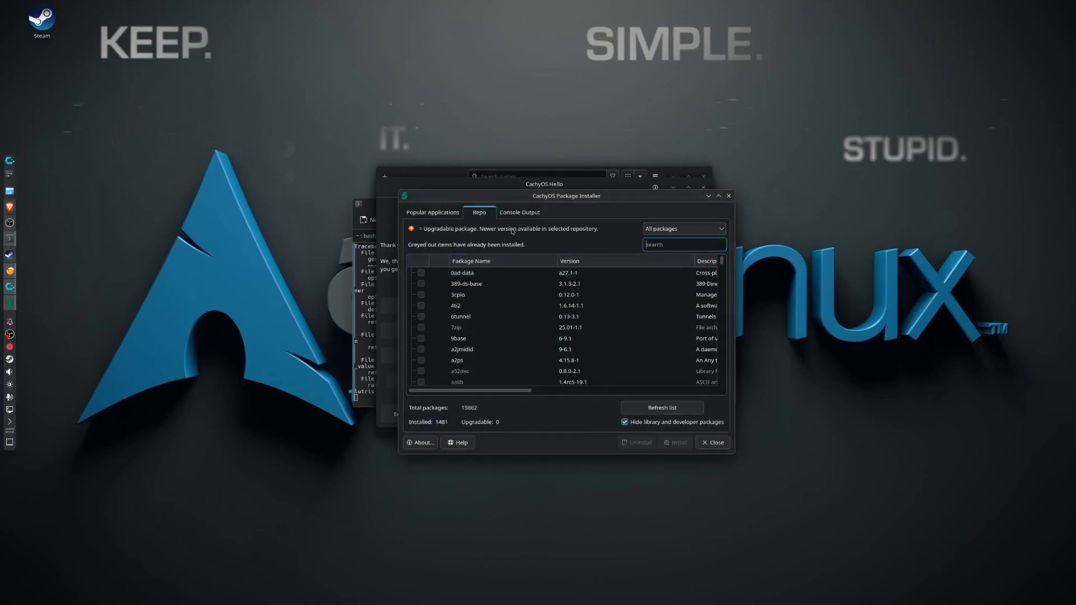
Return to the popular applications list, and close both the package installer and the CachyOS Hello window.
left_click(447, 211)
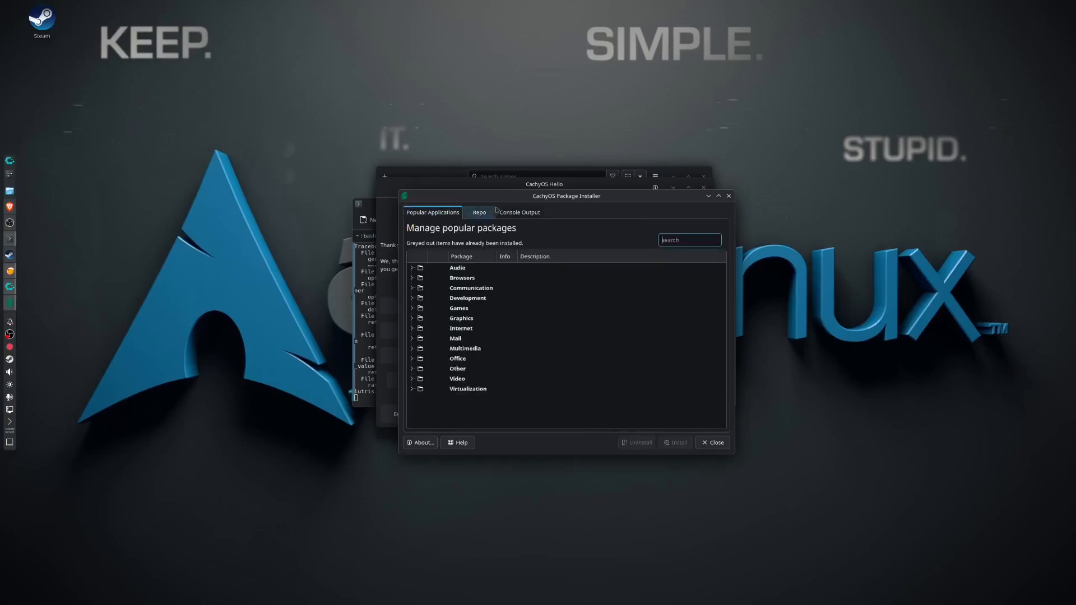
left_click(728, 195)
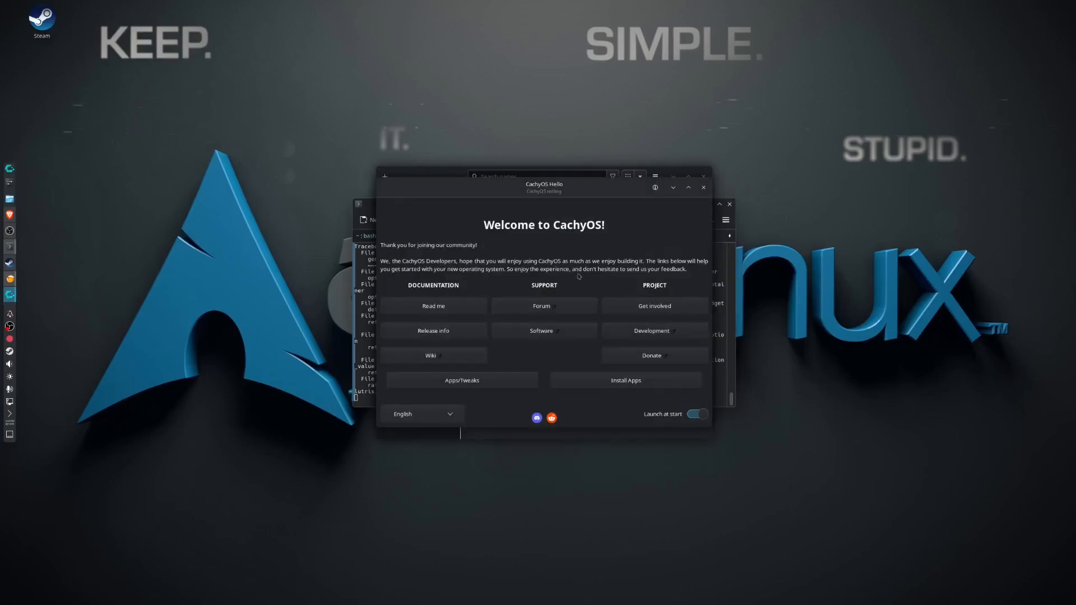
left_click(702, 189)
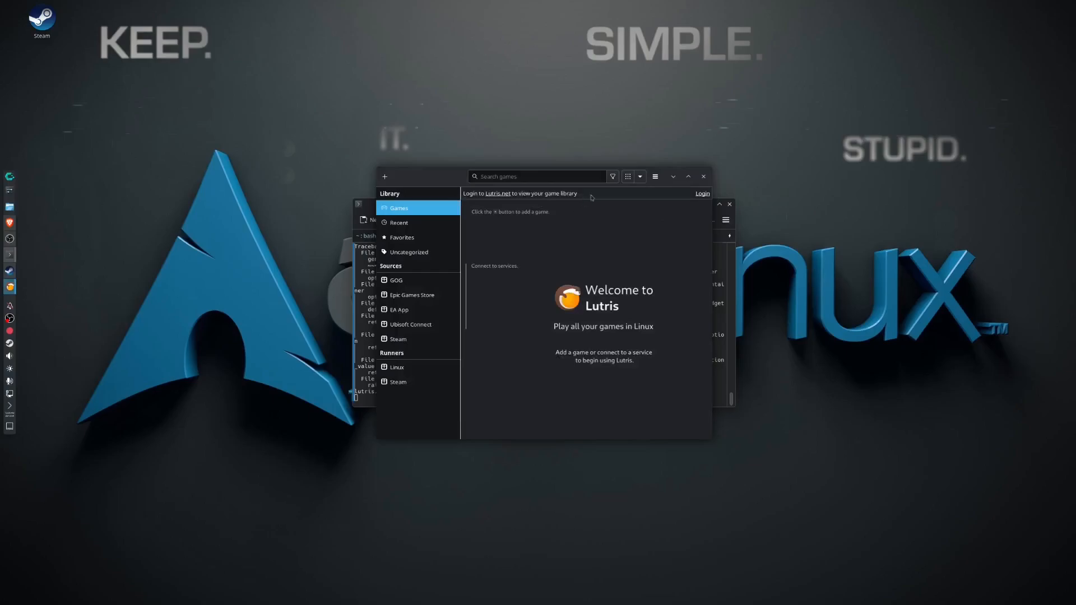
Check which Wine versions are installed for the Wine runner in the Lutris preferences, and close the preferences.
left_click(655, 177)
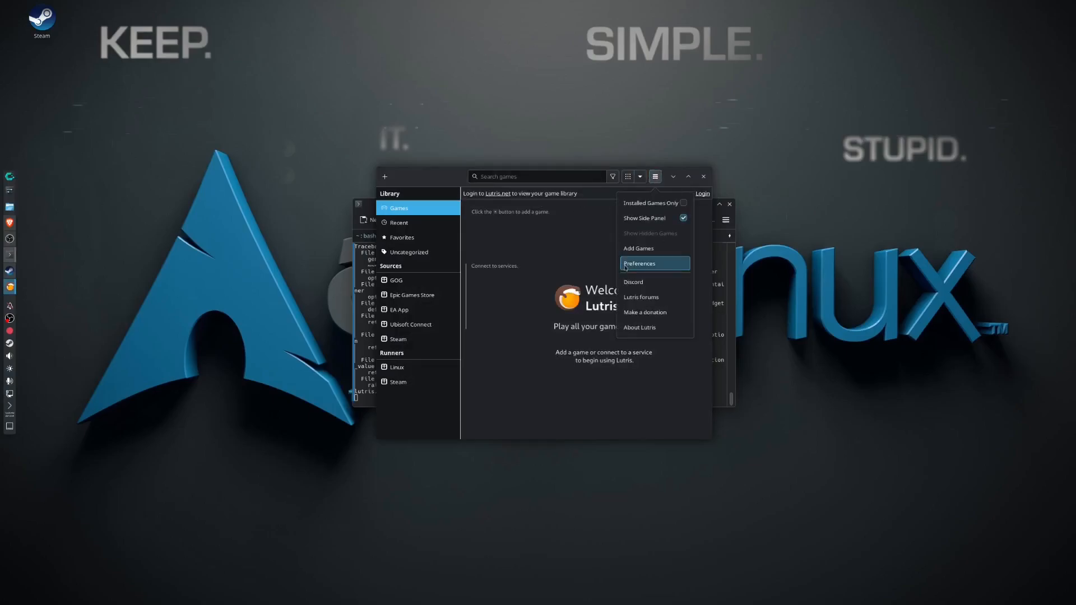
left_click(626, 265)
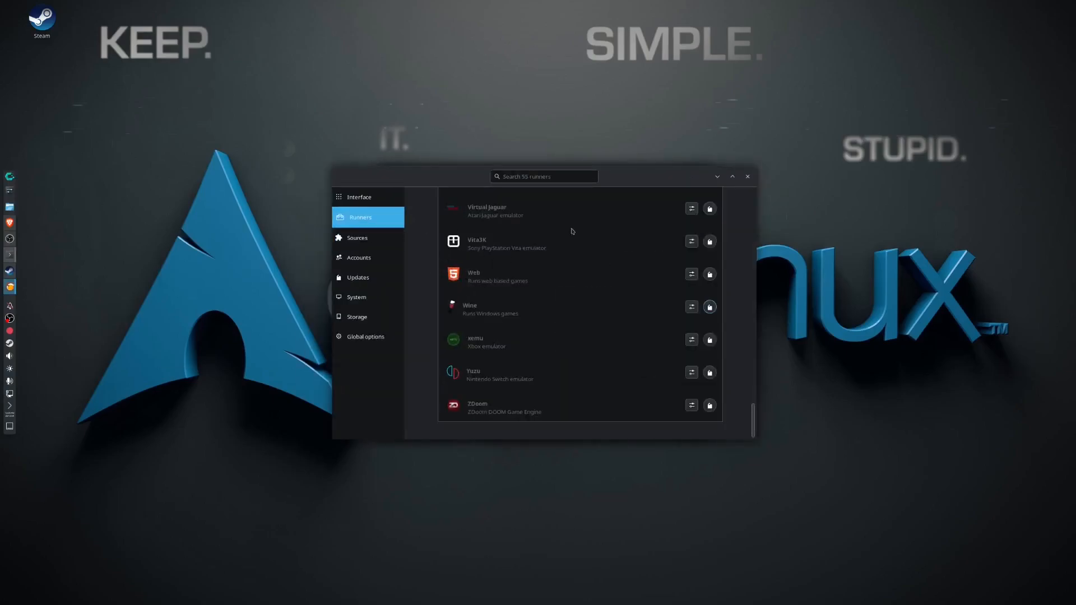
scroll(639, 330, "down", 1)
scroll(651, 351, "up", 3)
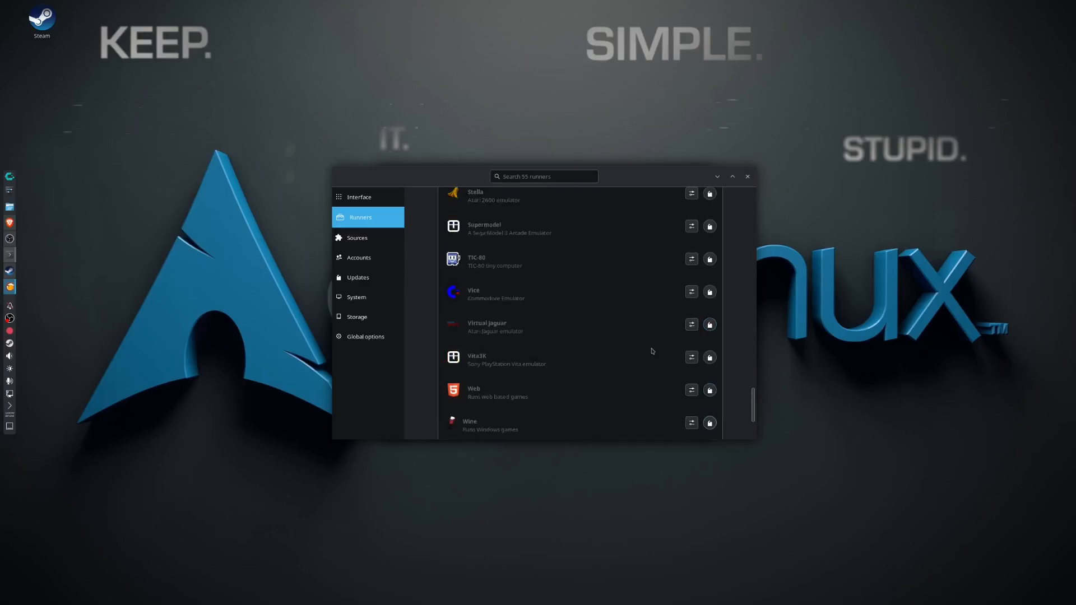
scroll(659, 365, "down", 3)
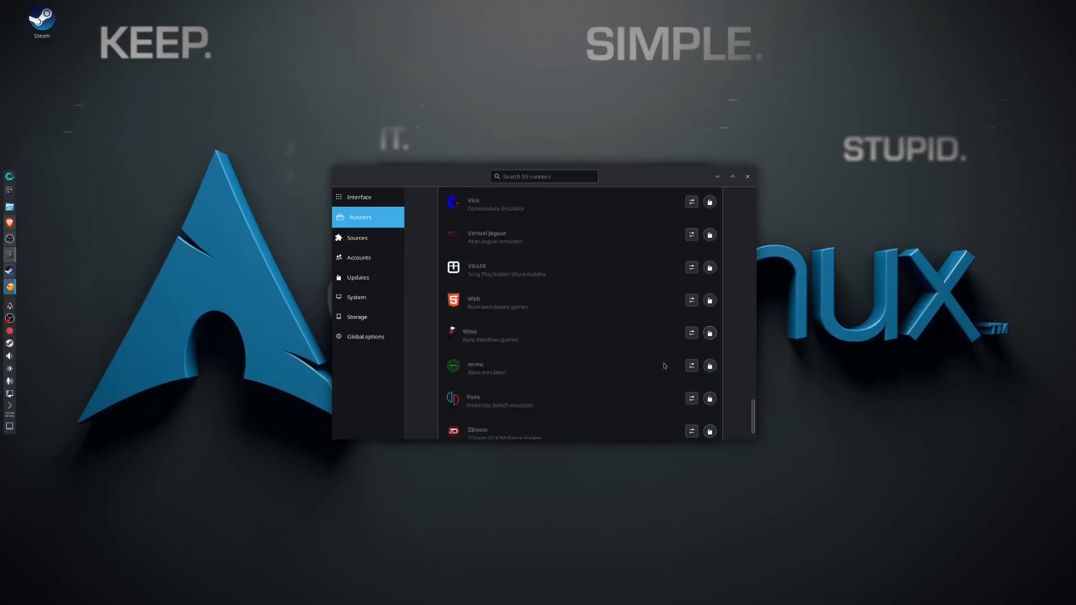
left_click(709, 333)
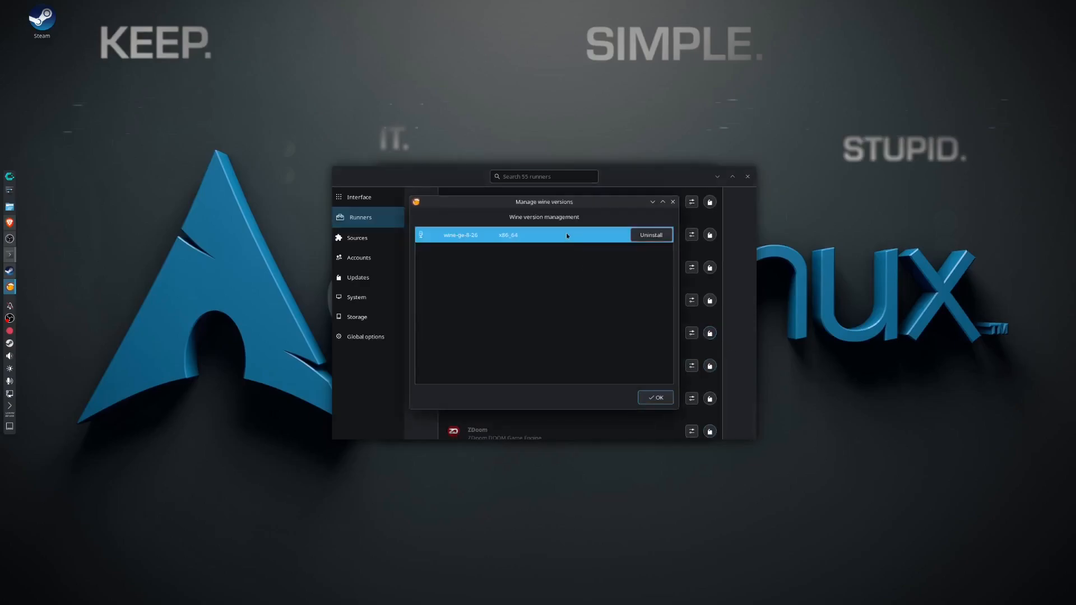
left_click(652, 397)
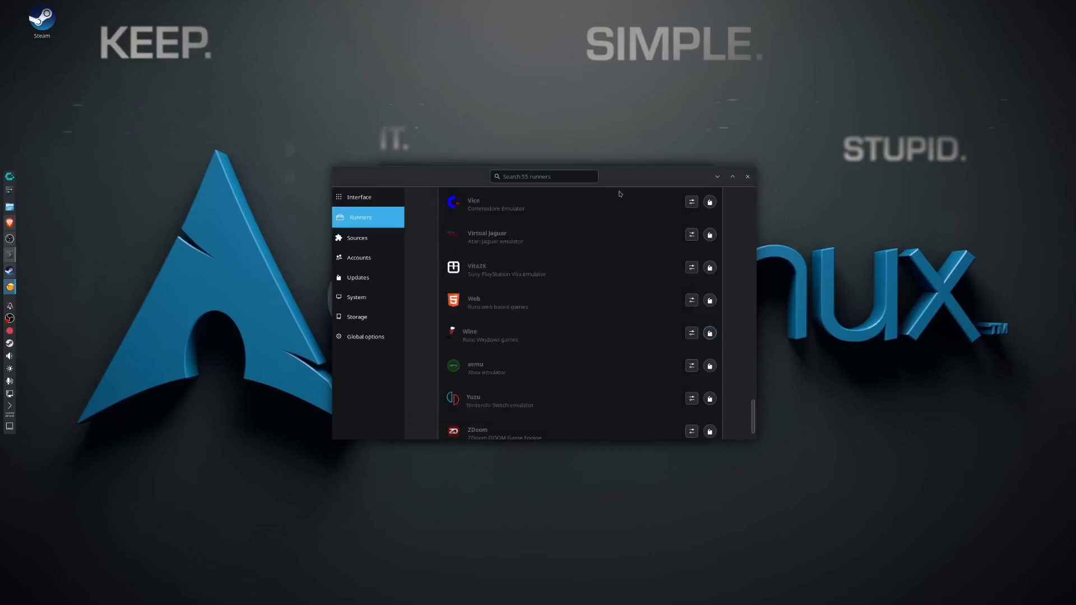
left_click(748, 176)
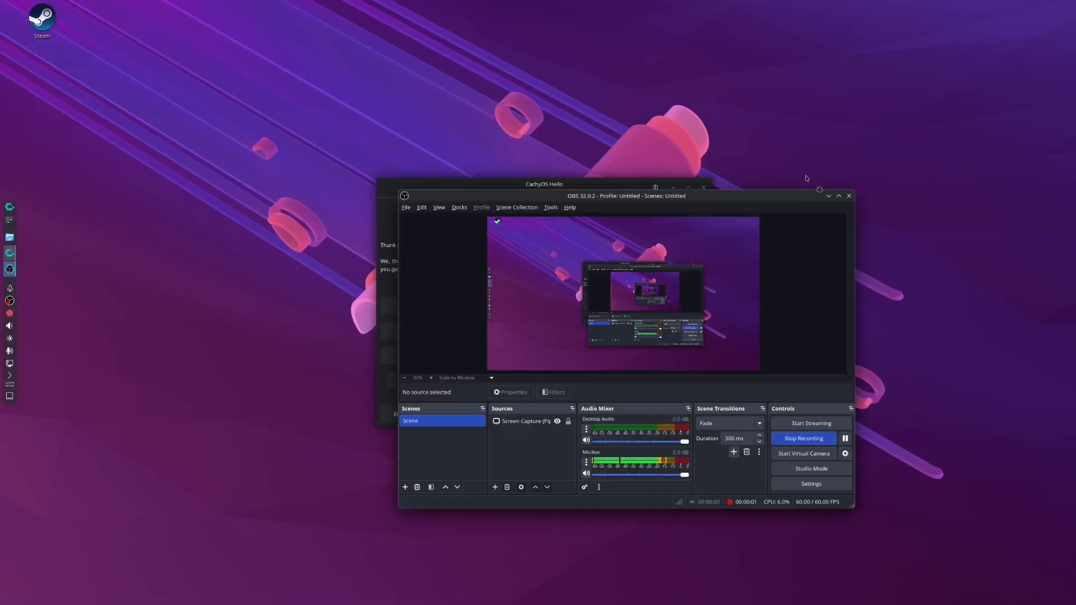
Minimize the OBS and CachyOS Hello windows, and launch ProtonUp-Qt.
left_click(828, 196)
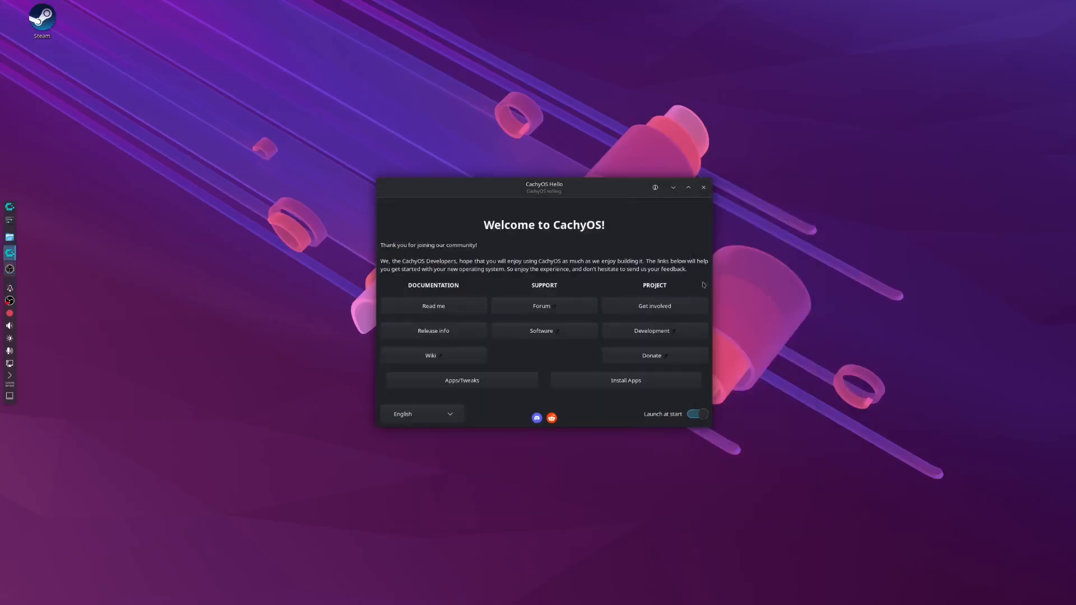
left_click(673, 187)
left_click(6, 205)
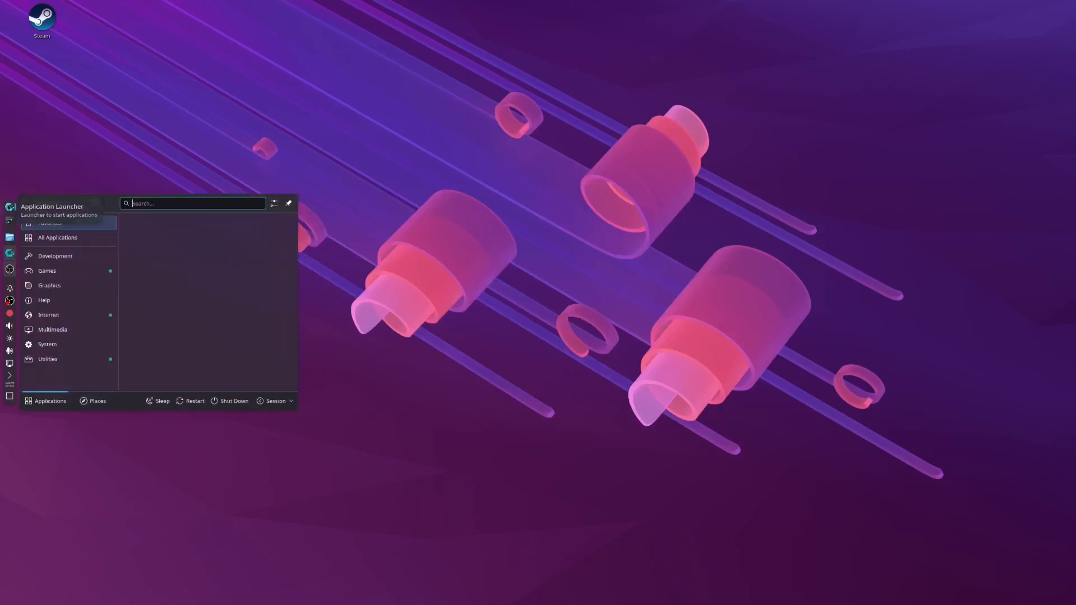
type("prot")
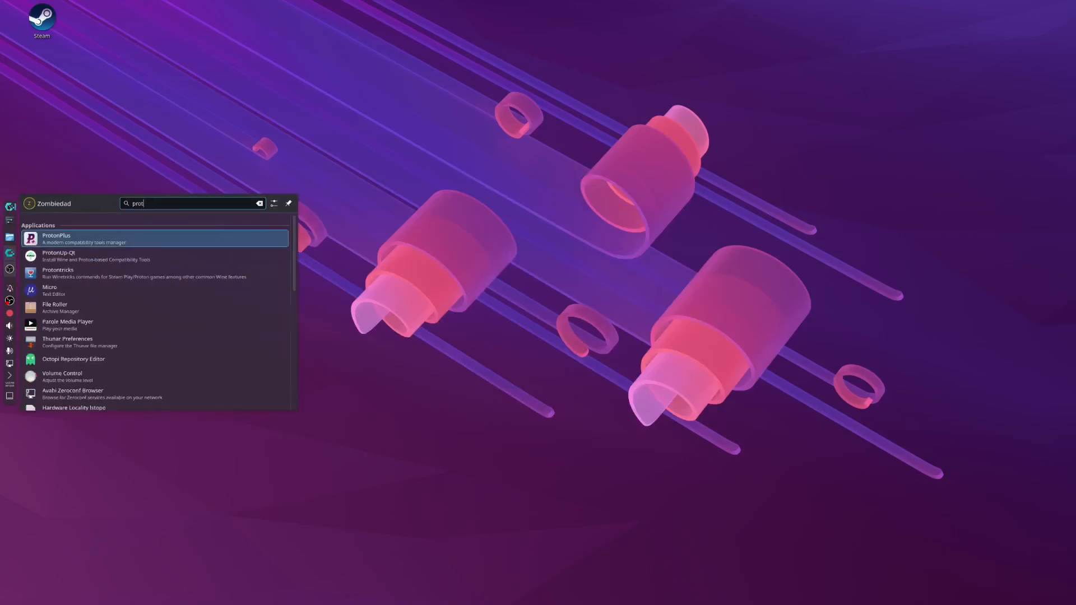
key("Down")
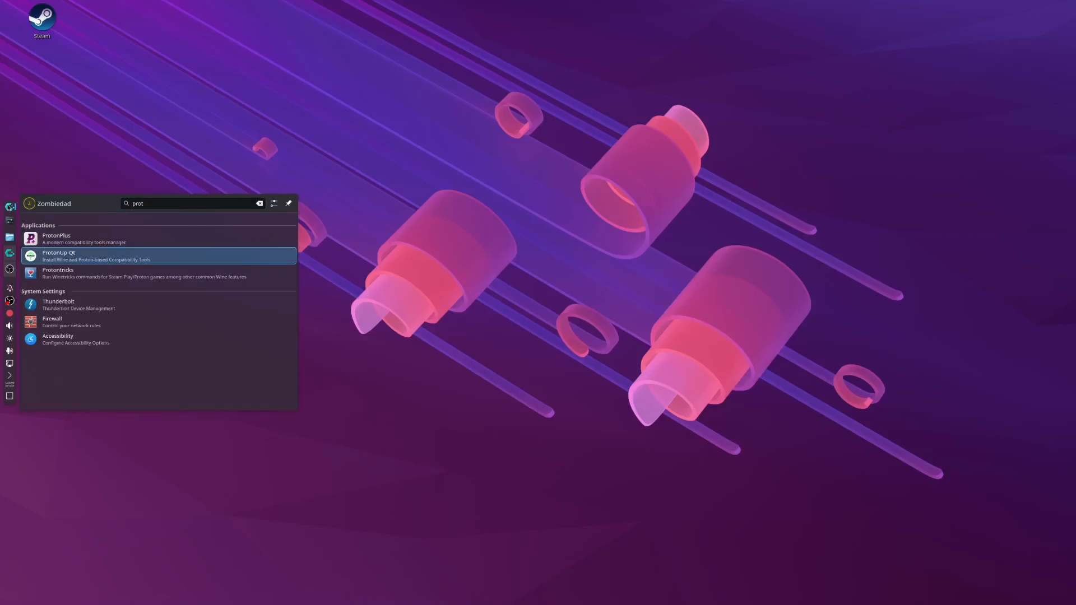
key("Return")
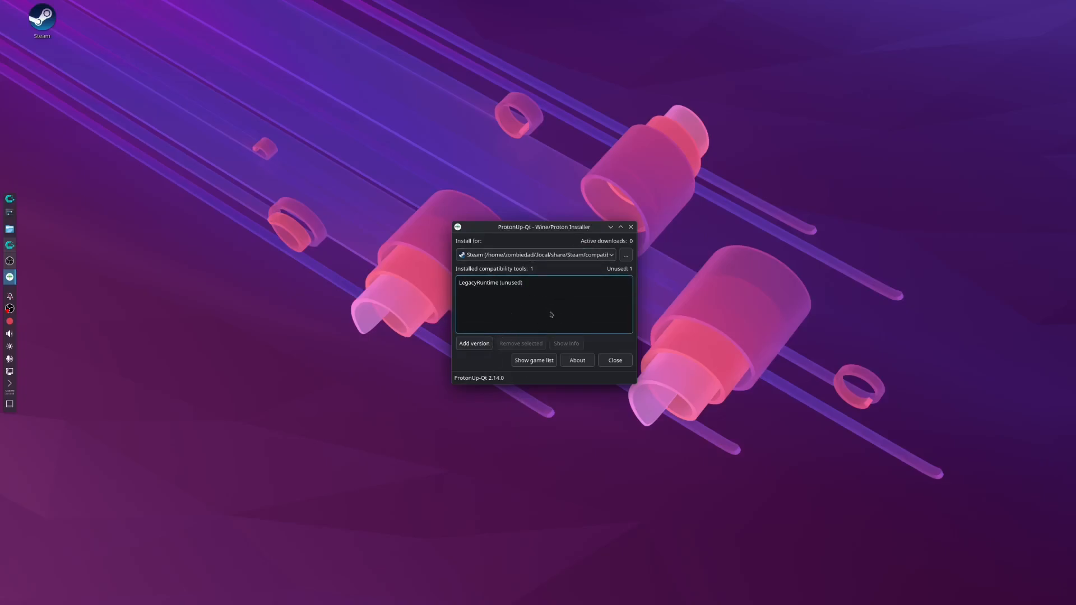
Set Lutris as the install target in ProtonUp-Qt and start adding a compatibility tool version.
left_click(535, 255)
left_click(544, 280)
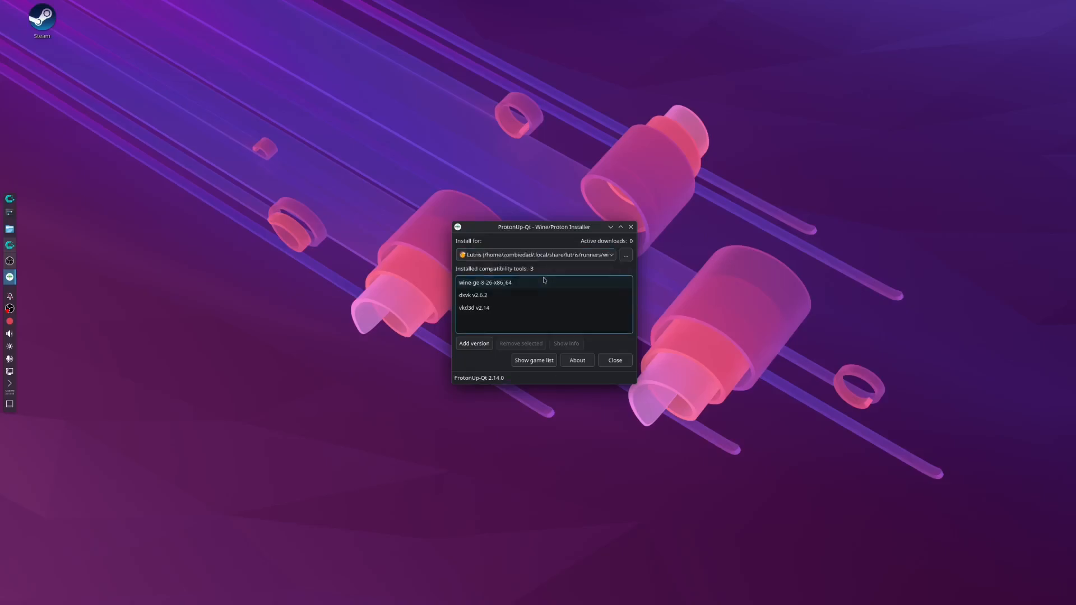
left_click(480, 348)
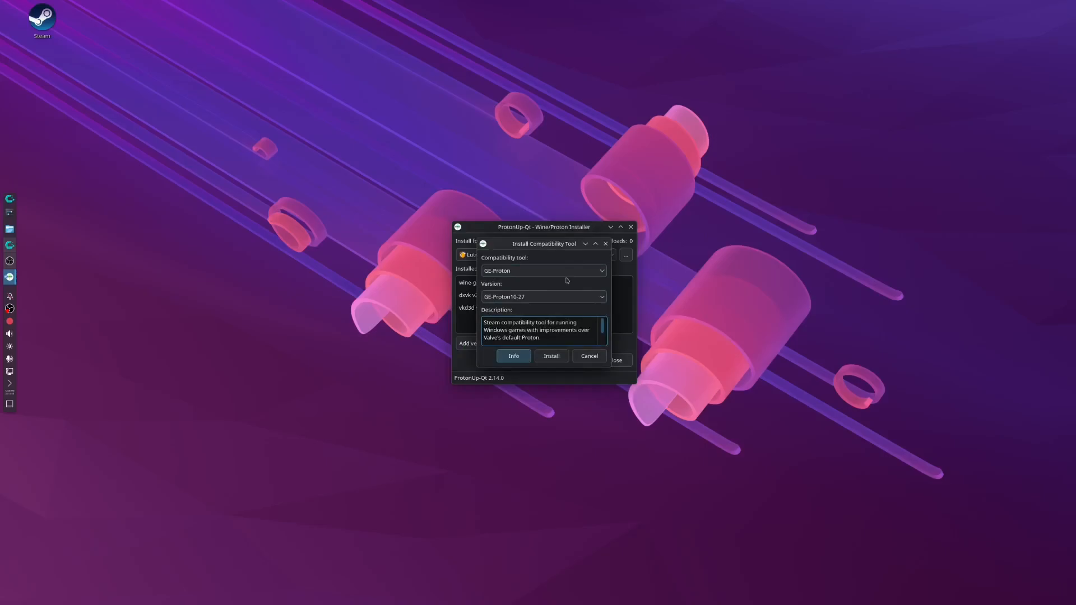
Look through the Lutris-Wine versions available for Lutris.
left_click(576, 274)
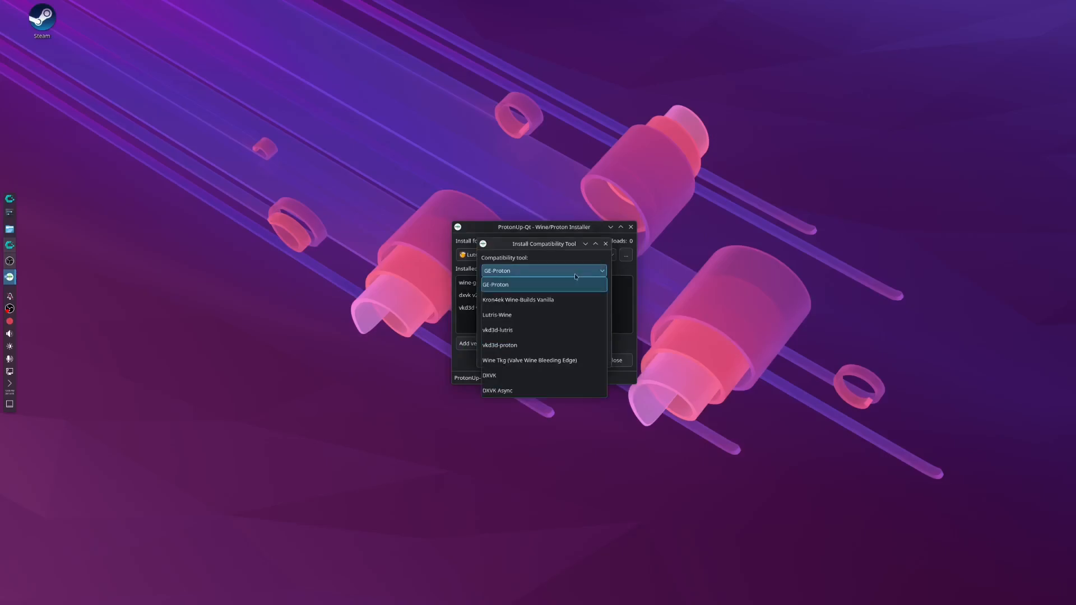
left_click(546, 315)
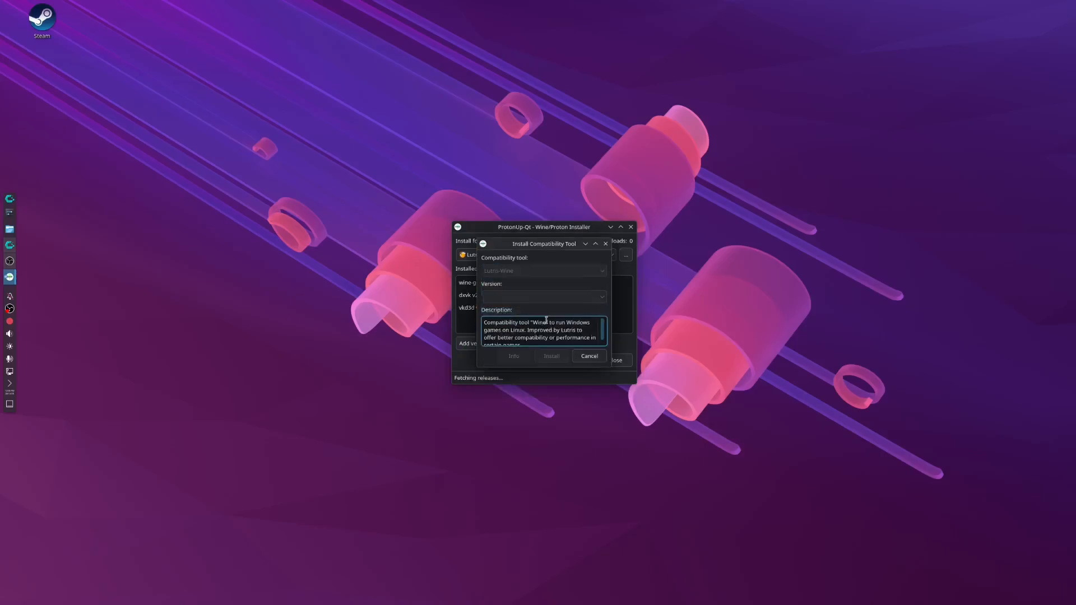
left_click(581, 299)
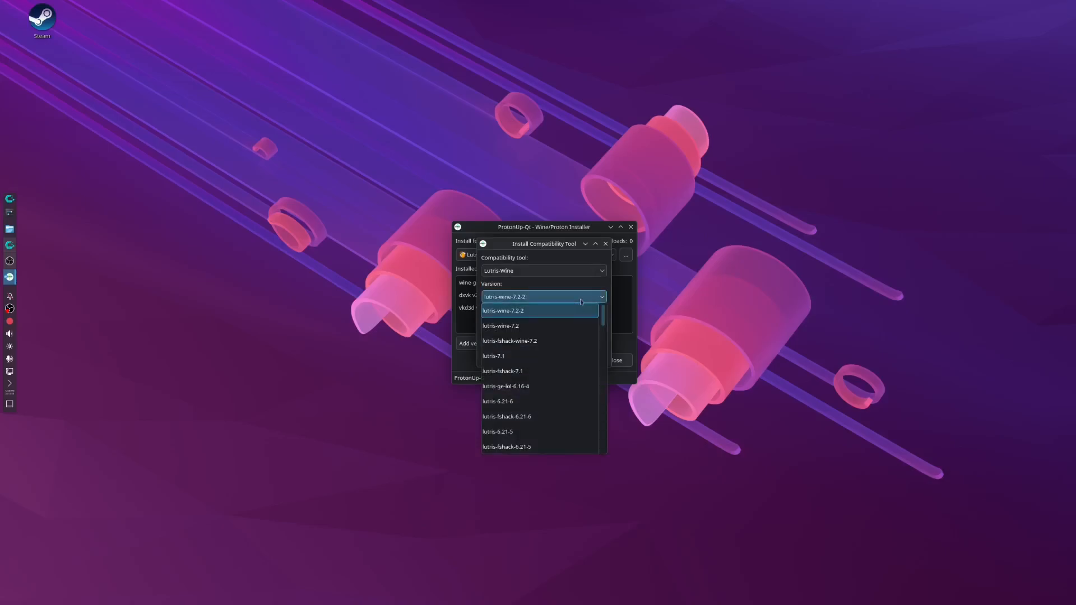
scroll(565, 401, "down", 3)
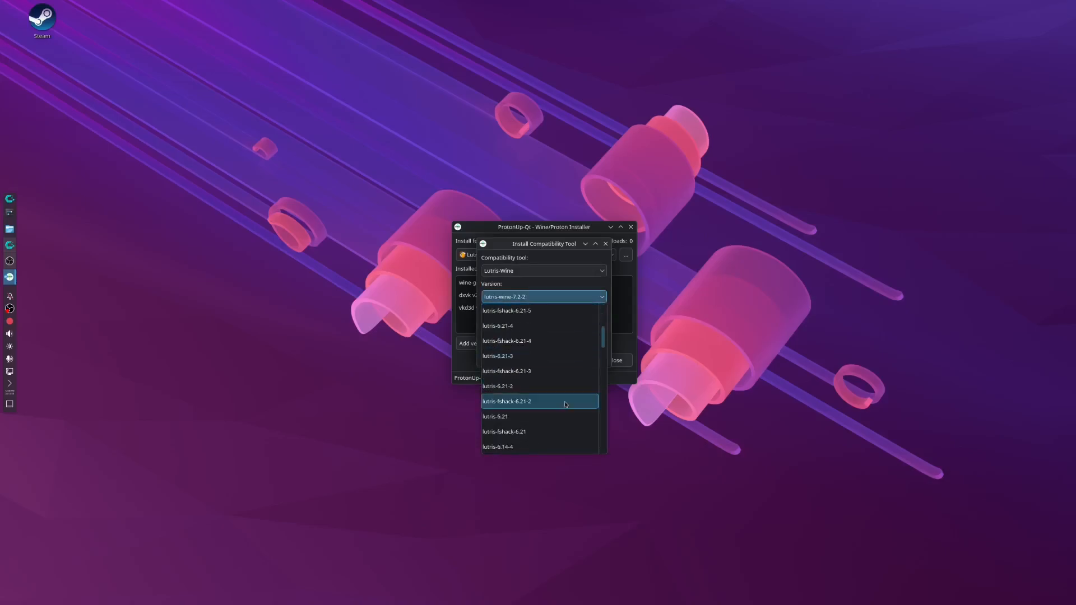
scroll(563, 420, "down", 6)
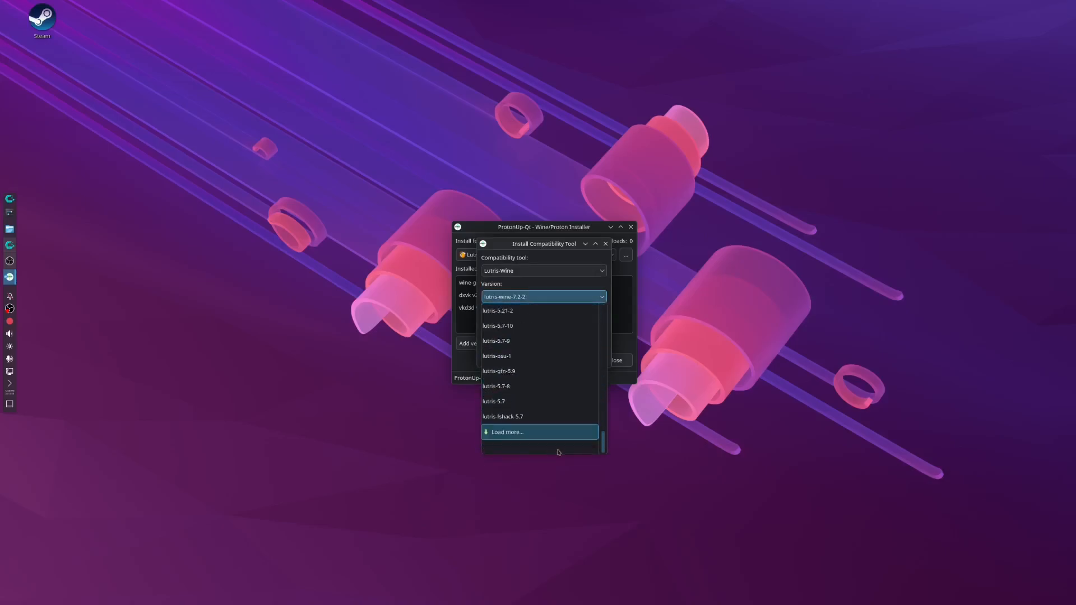
scroll(532, 437, "up", 10)
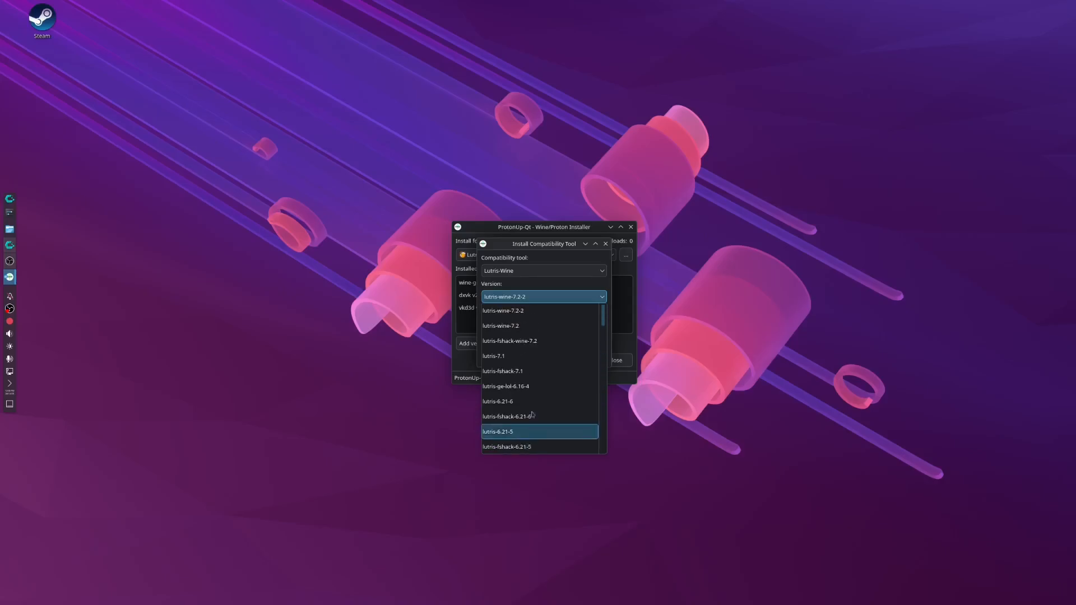
left_click(507, 311)
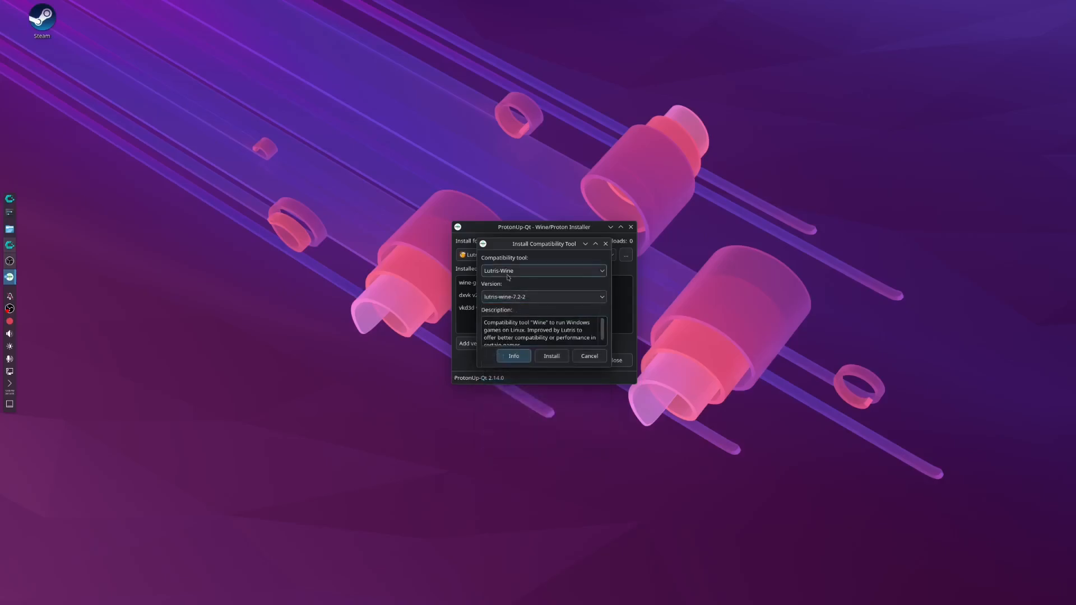
Choose GE-Proton as the compatibility tool and install version GE-Proton10-27 for Lutris.
left_click(508, 274)
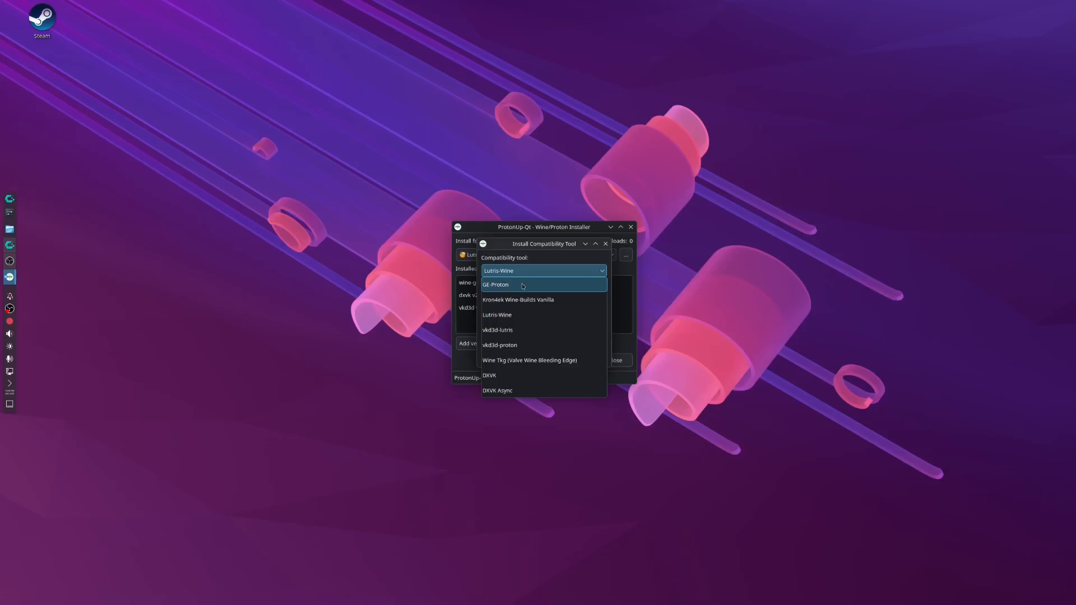
left_click(523, 286)
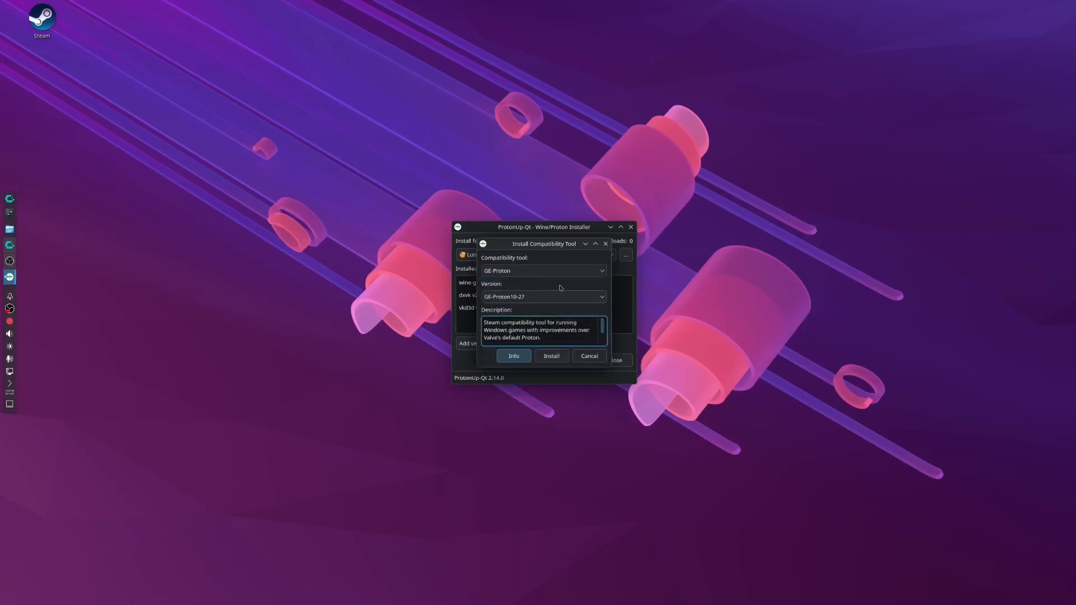
left_click(558, 299)
left_click(555, 311)
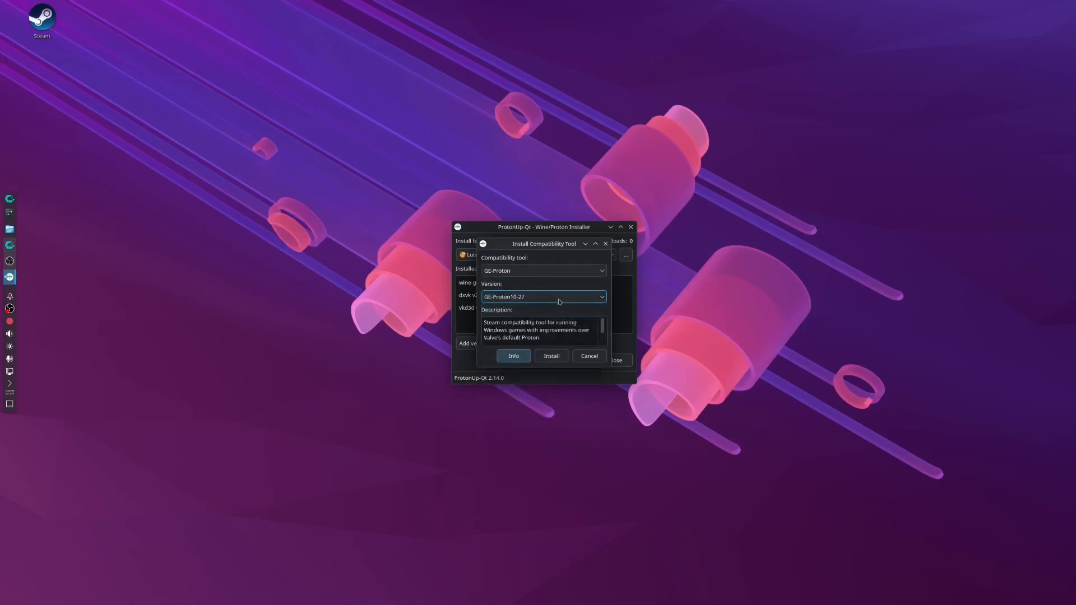
left_click(543, 359)
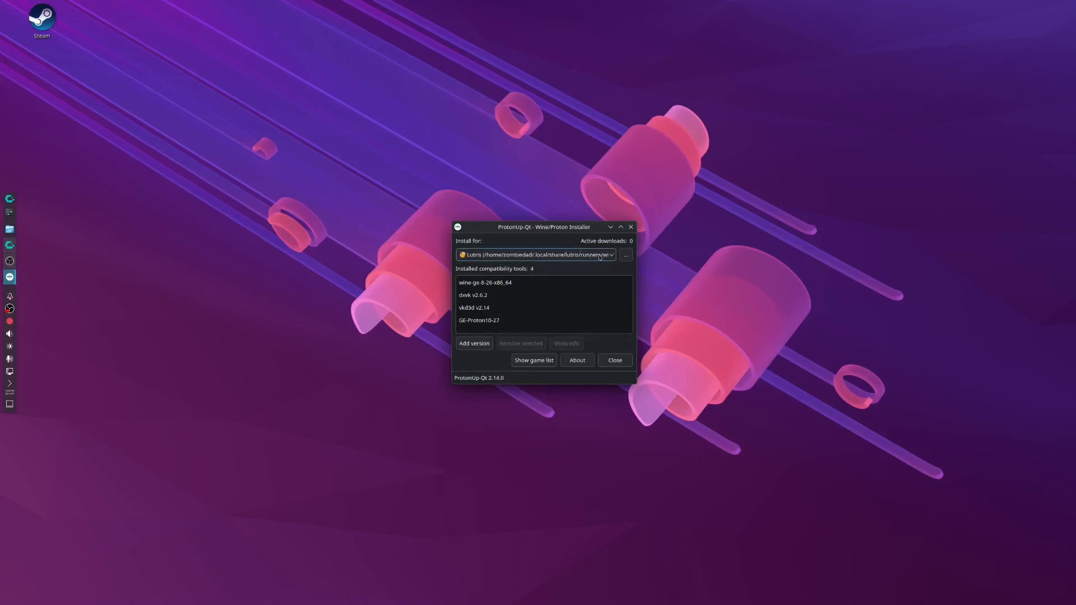
Switch the install target to Steam and install GE-Proton version GE-Proton10-27 for it.
left_click(535, 255)
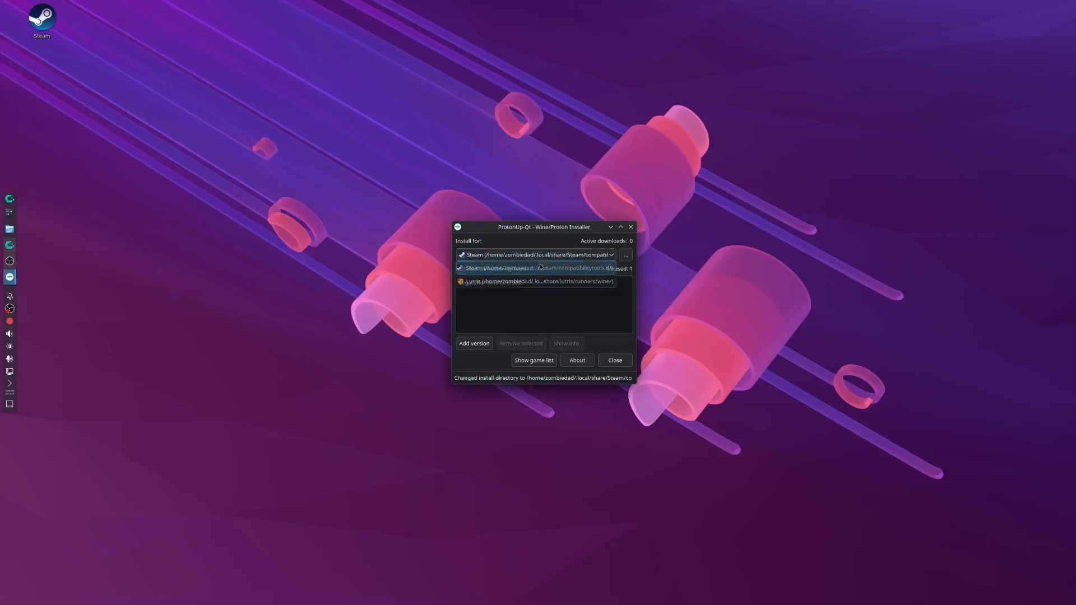
left_click(520, 282)
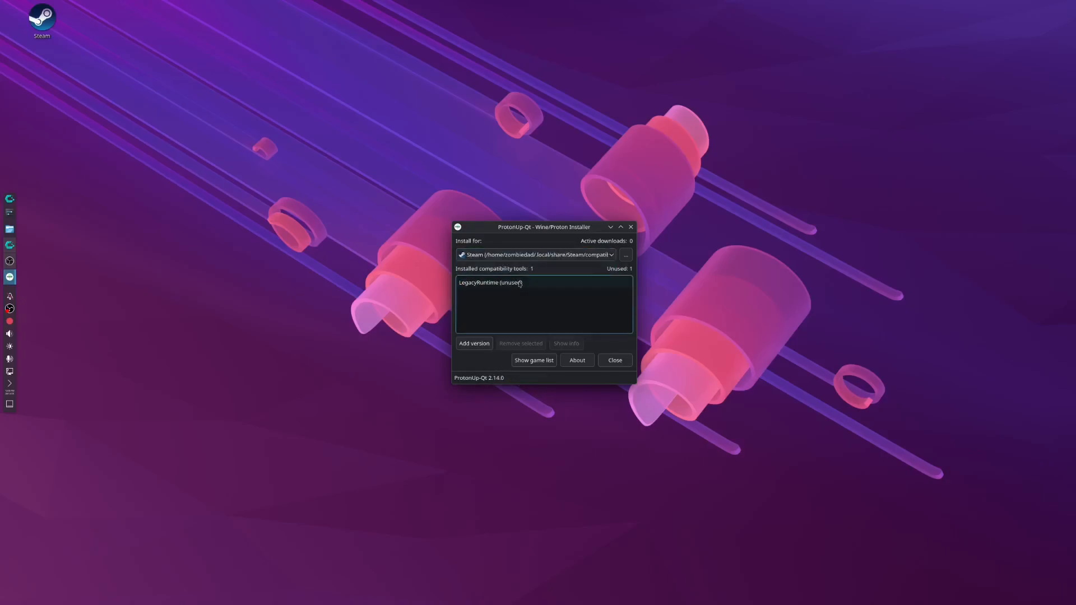
left_click(490, 345)
left_click(578, 271)
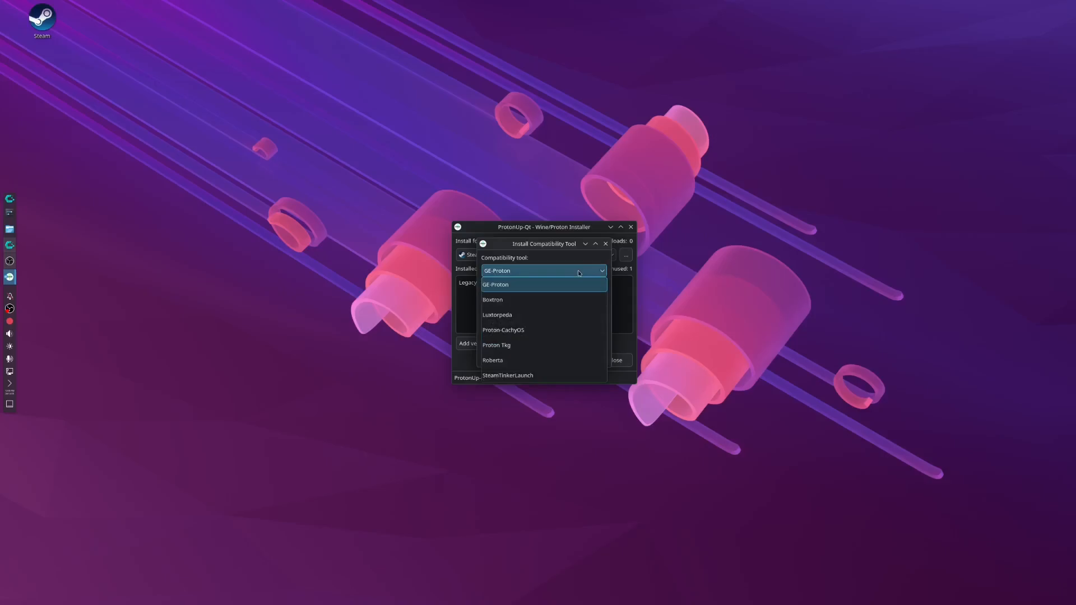
left_click(566, 284)
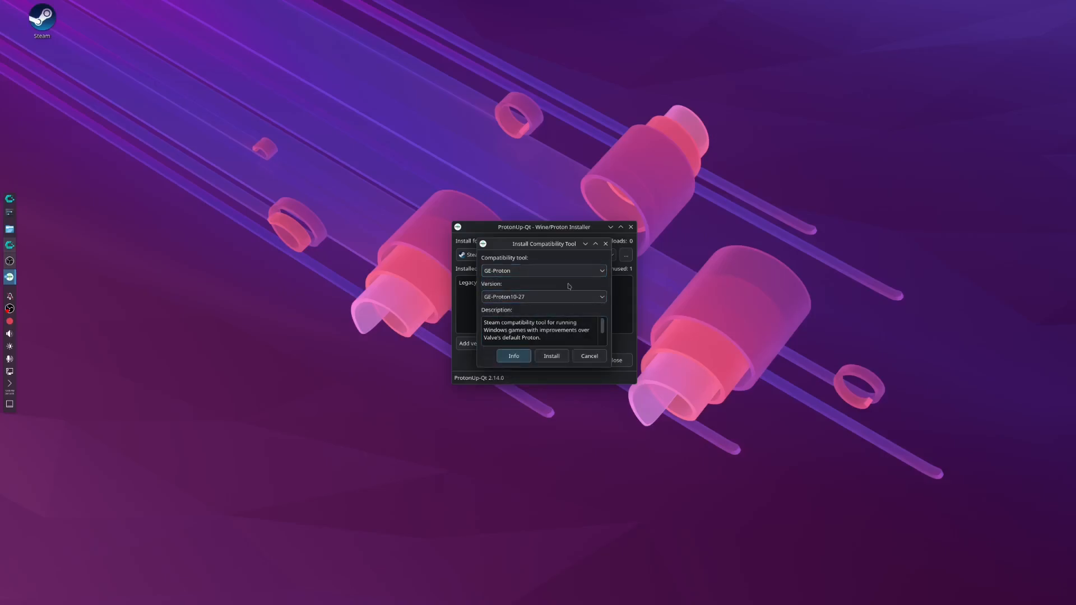
left_click(551, 357)
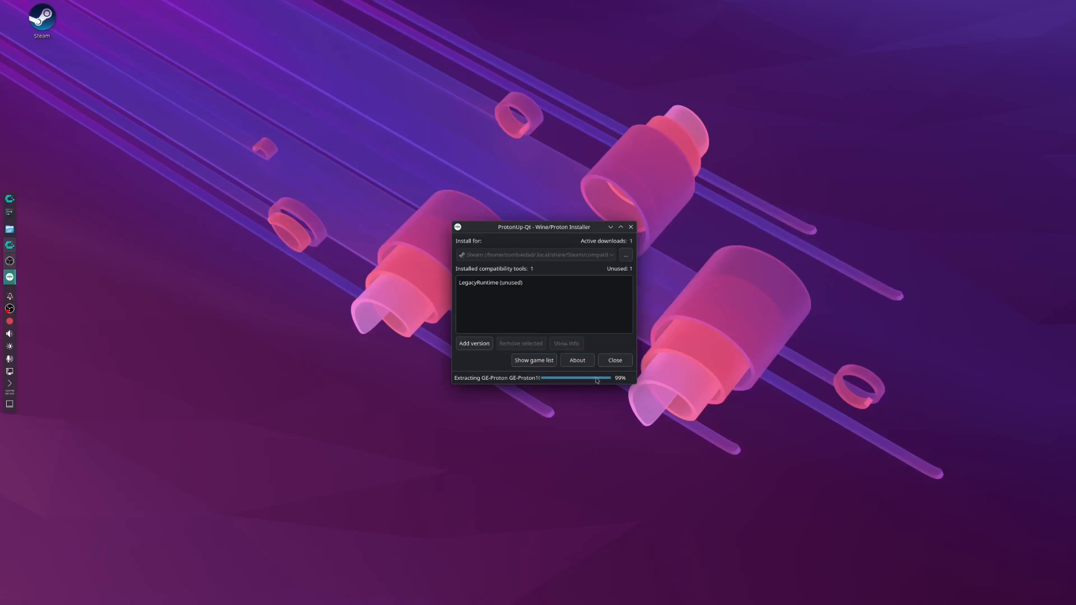
Switch the install target back to Lutris and start adding another compatibility tool version.
left_click(572, 253)
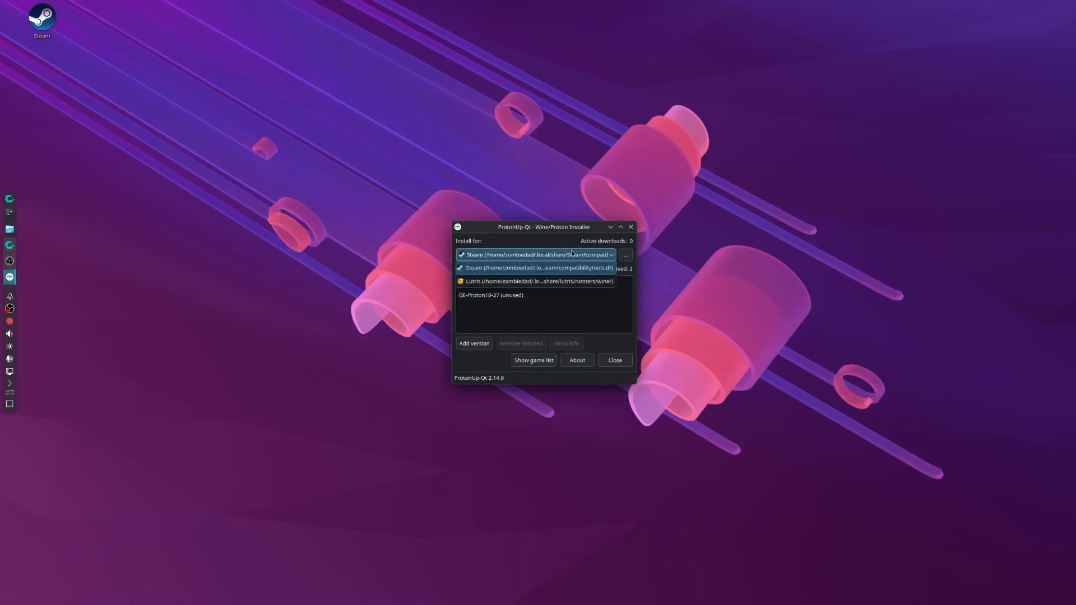
left_click(549, 281)
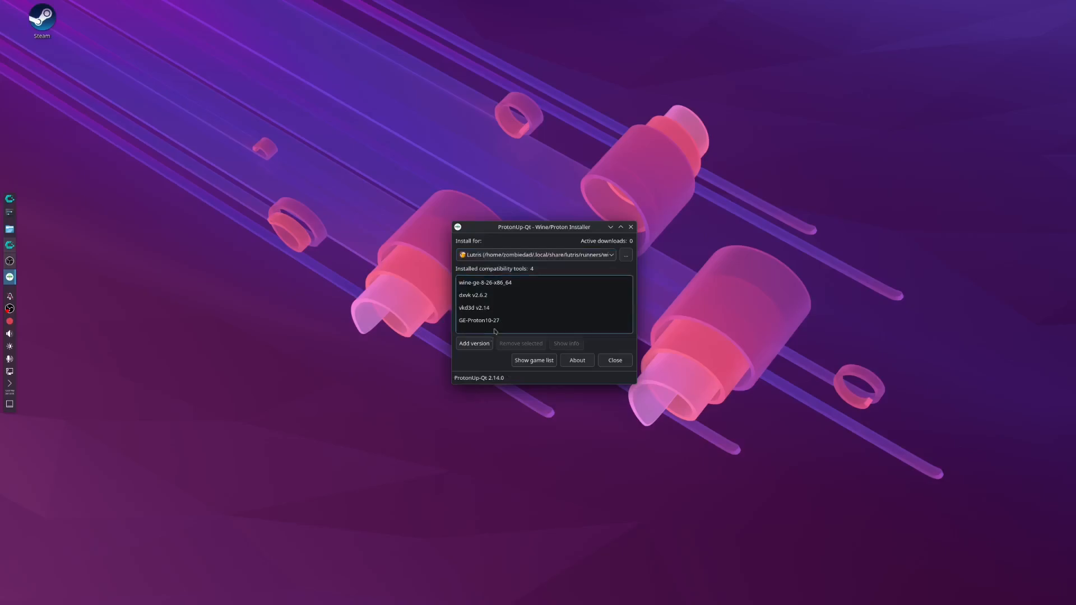
left_click(474, 343)
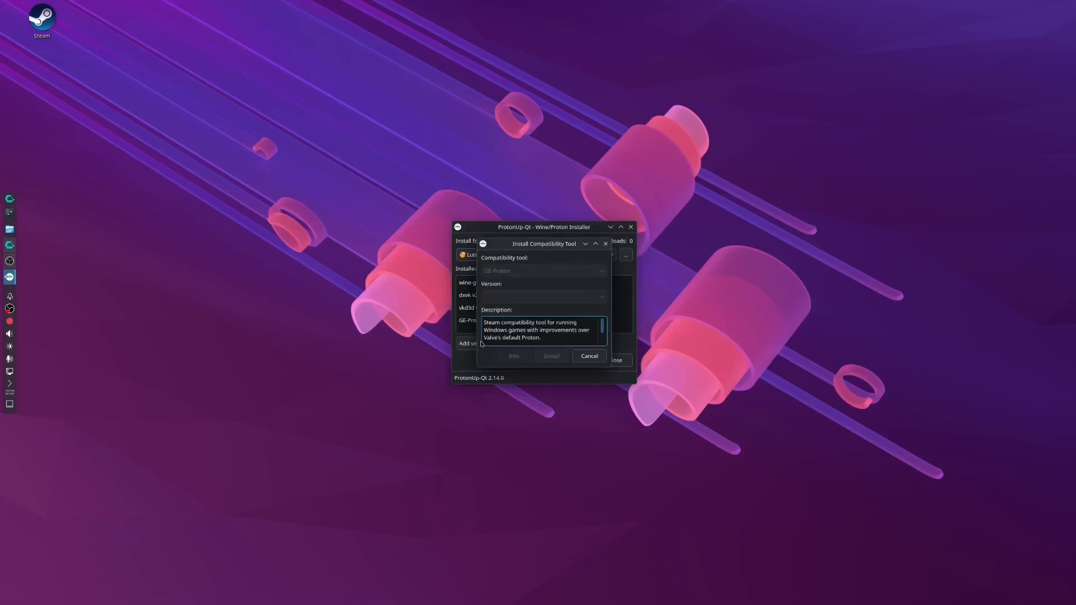
Check which DXVK and vkd3d-lutris versions are available for Lutris.
left_click(562, 271)
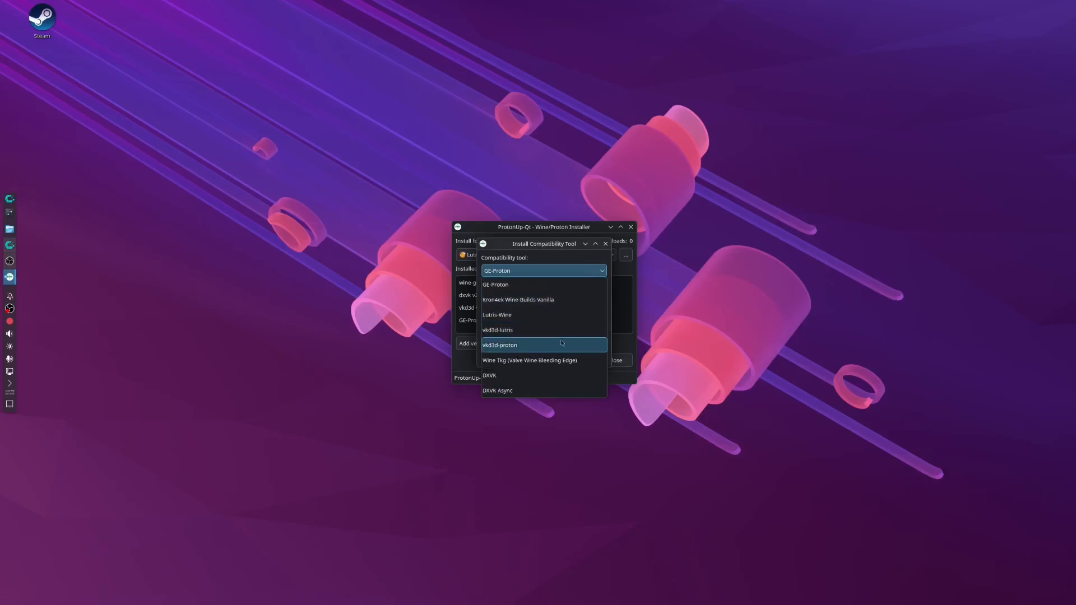
left_click(558, 381)
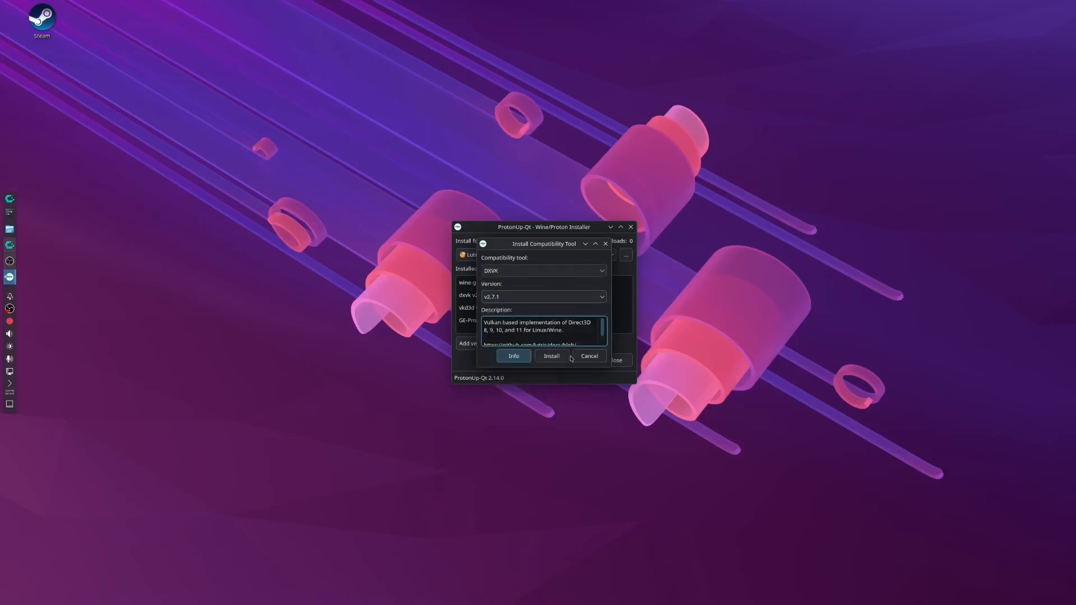
left_click(560, 271)
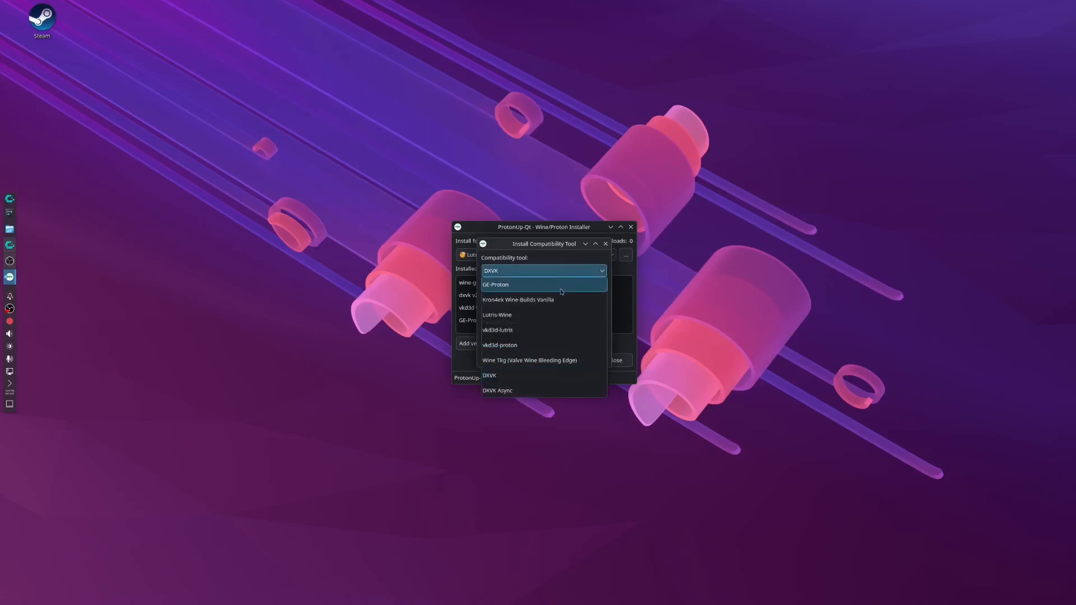
left_click(563, 330)
left_click(571, 291)
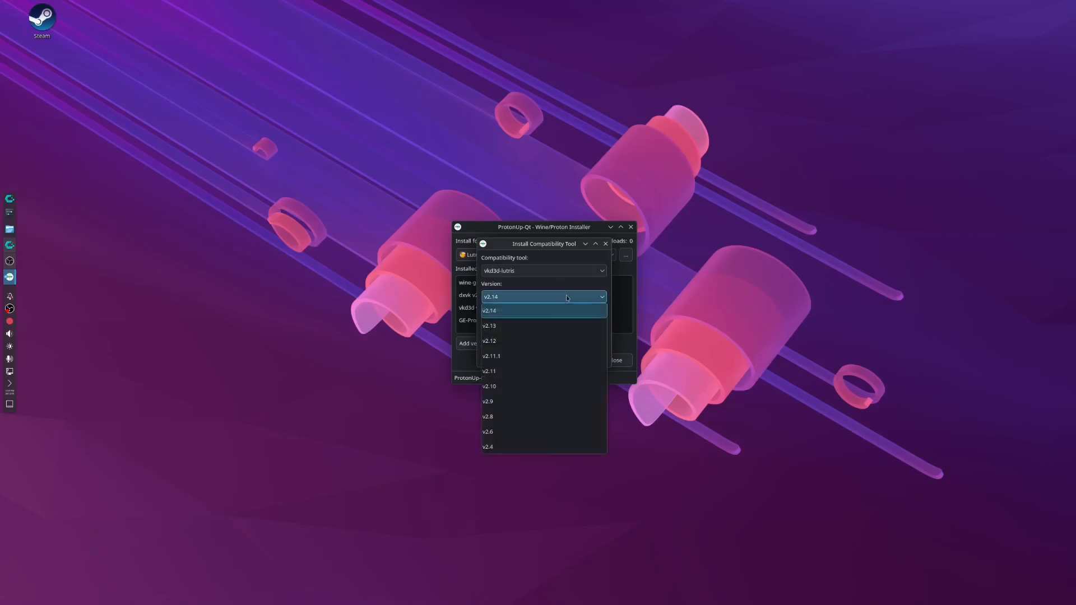
left_click(566, 303)
Install Lutris-Wine version lutris-wine-7.2-2 for Lutris, and close ProtonUp-Qt.
left_click(555, 271)
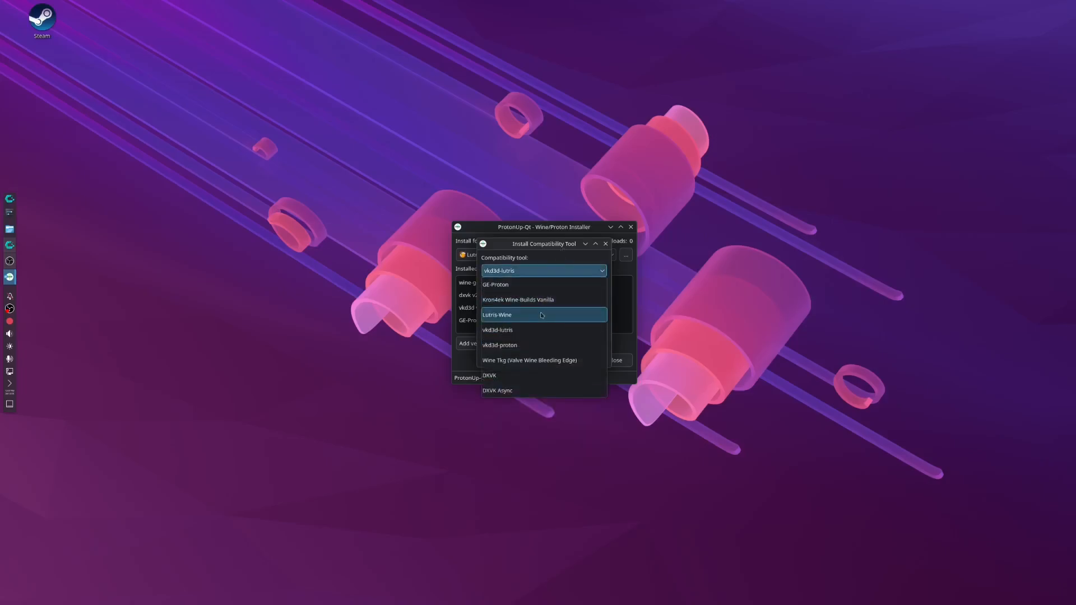
left_click(543, 315)
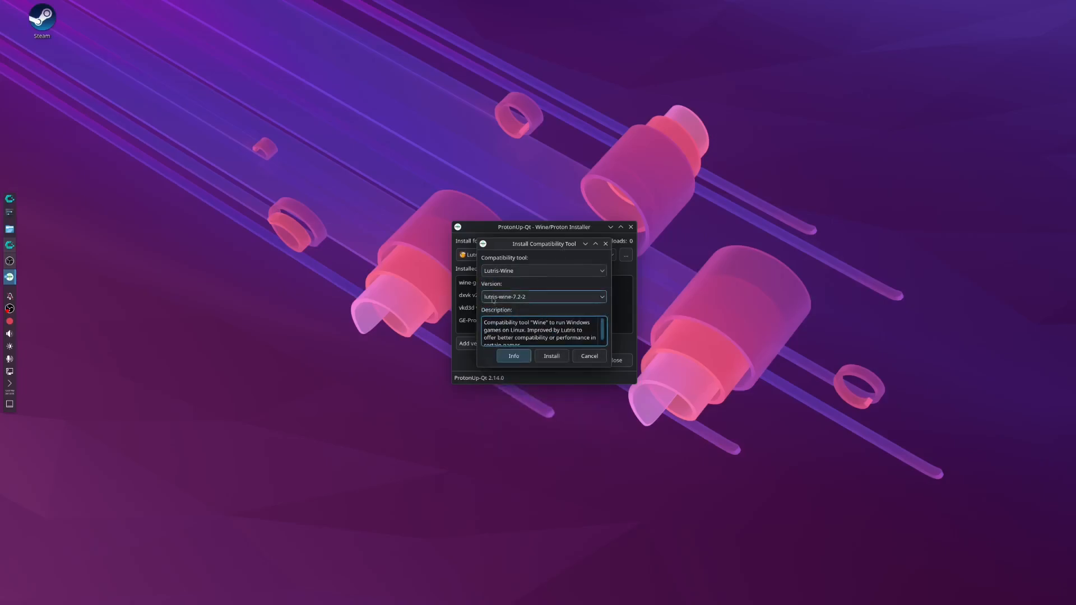
left_click(555, 297)
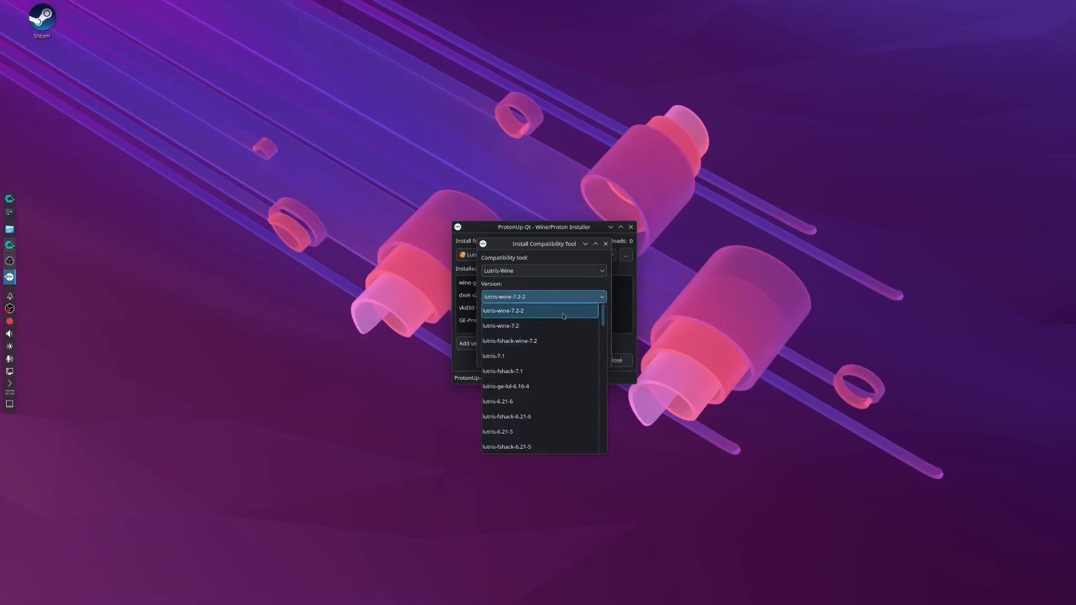
left_click(563, 316)
left_click(561, 357)
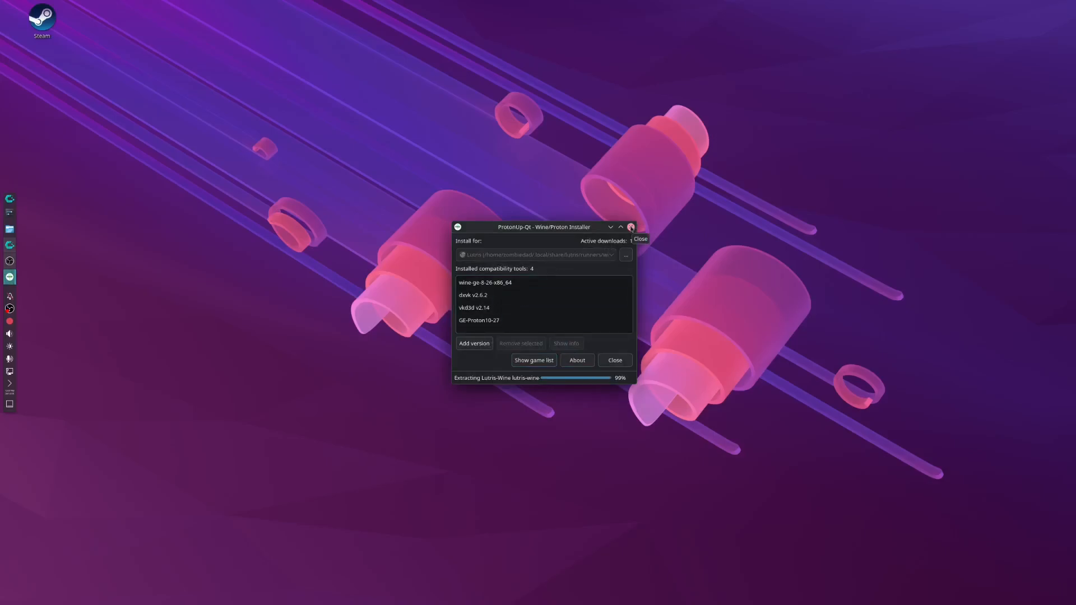
left_click(619, 359)
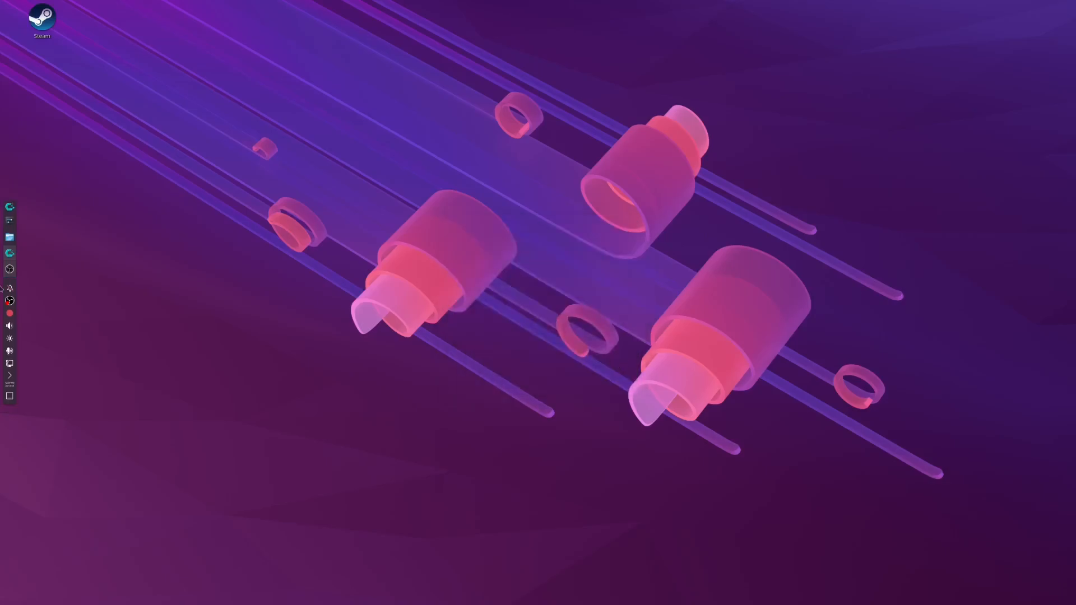
Open ProtonPlus and look through the compatibility tools it offers for Steam.
left_click(9, 207)
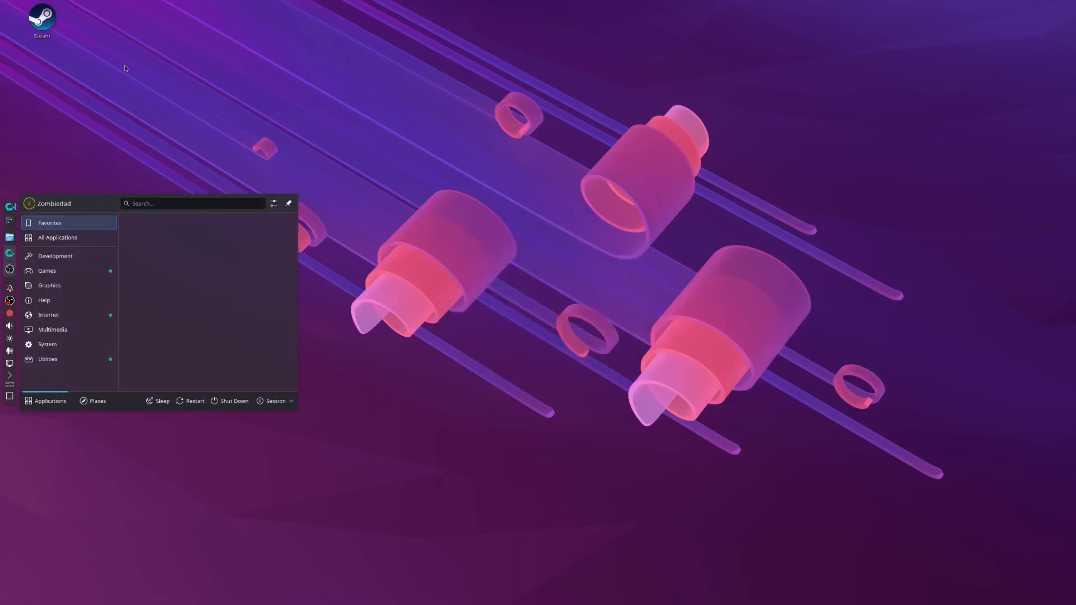
type("pr")
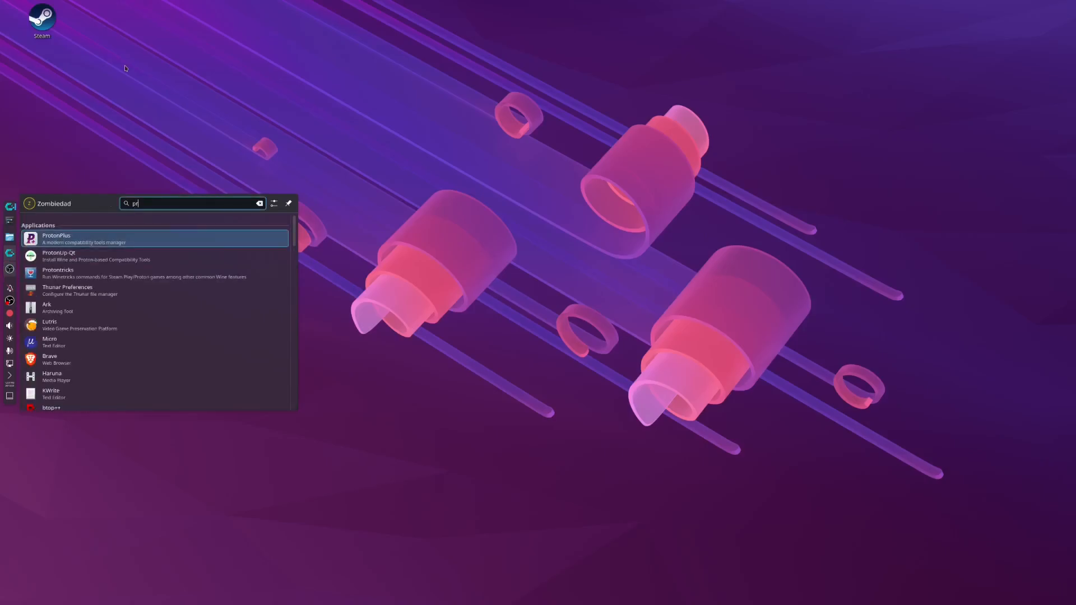
key("Return")
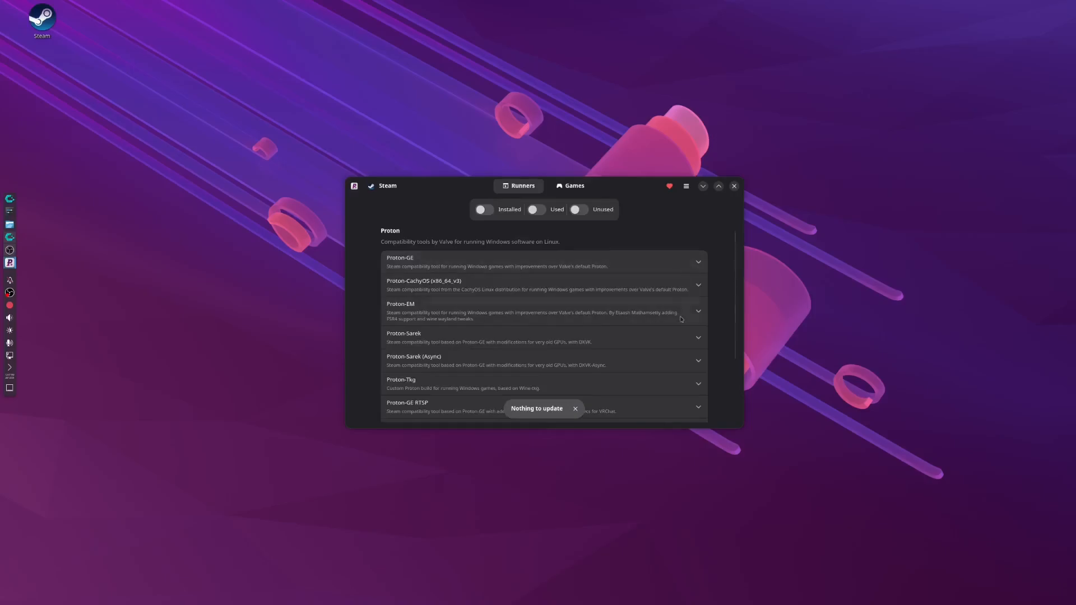
scroll(682, 346, "down", 2)
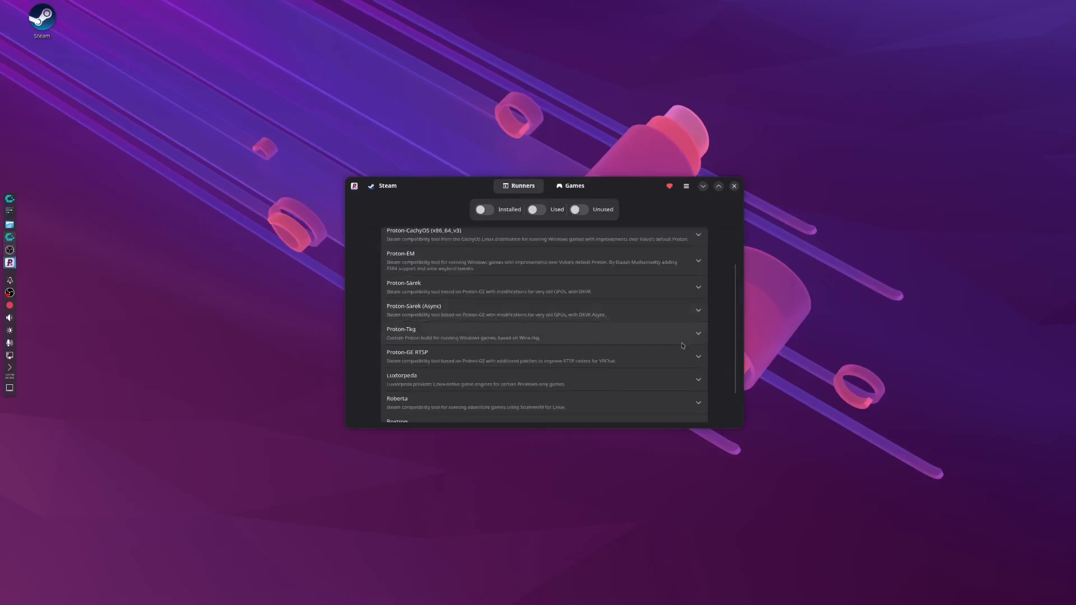
scroll(682, 345, "down", 1)
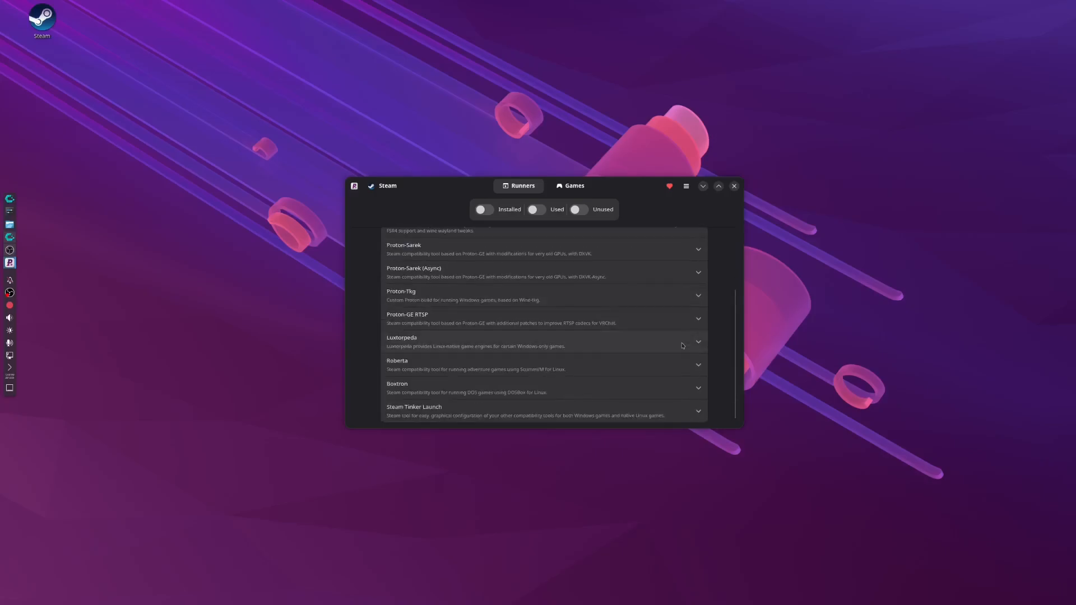
scroll(682, 345, "up", 3)
scroll(683, 346, "up", 1)
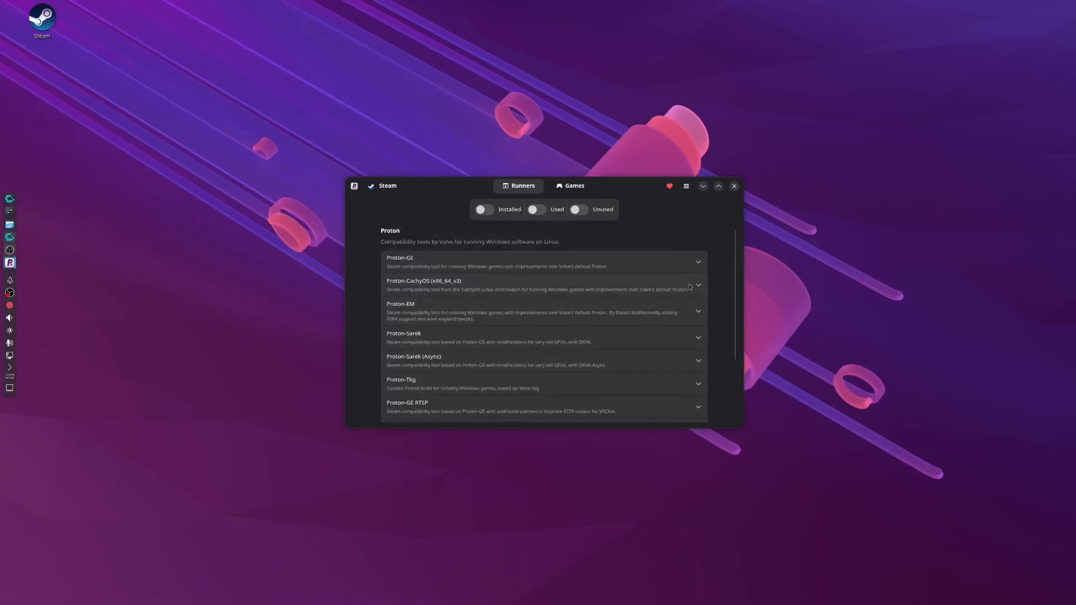
Check which Proton-GE versions are available for Steam.
left_click(693, 264)
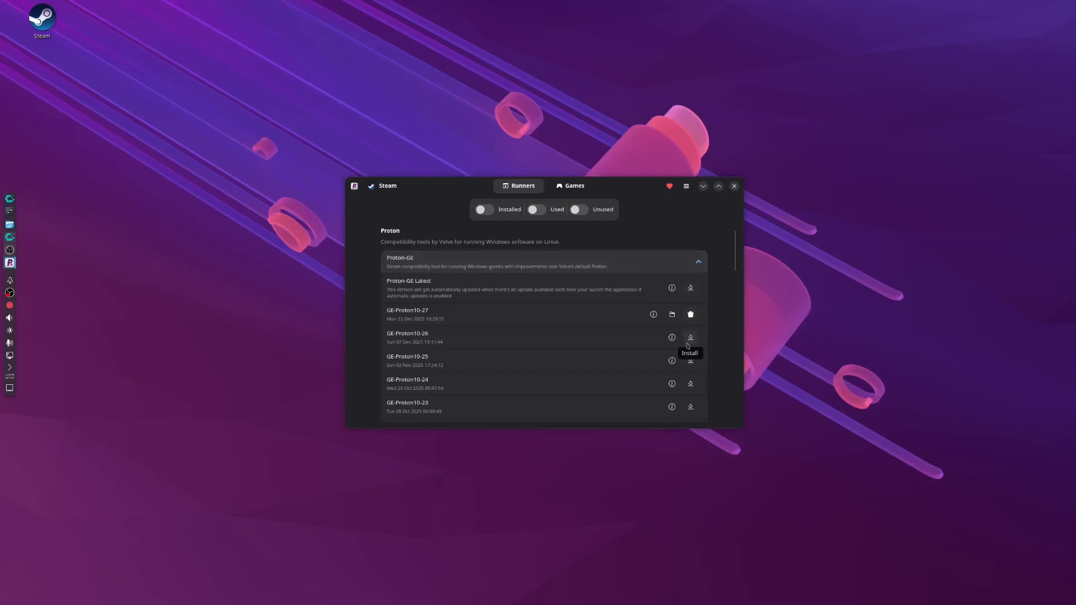
scroll(688, 345, "down", 3)
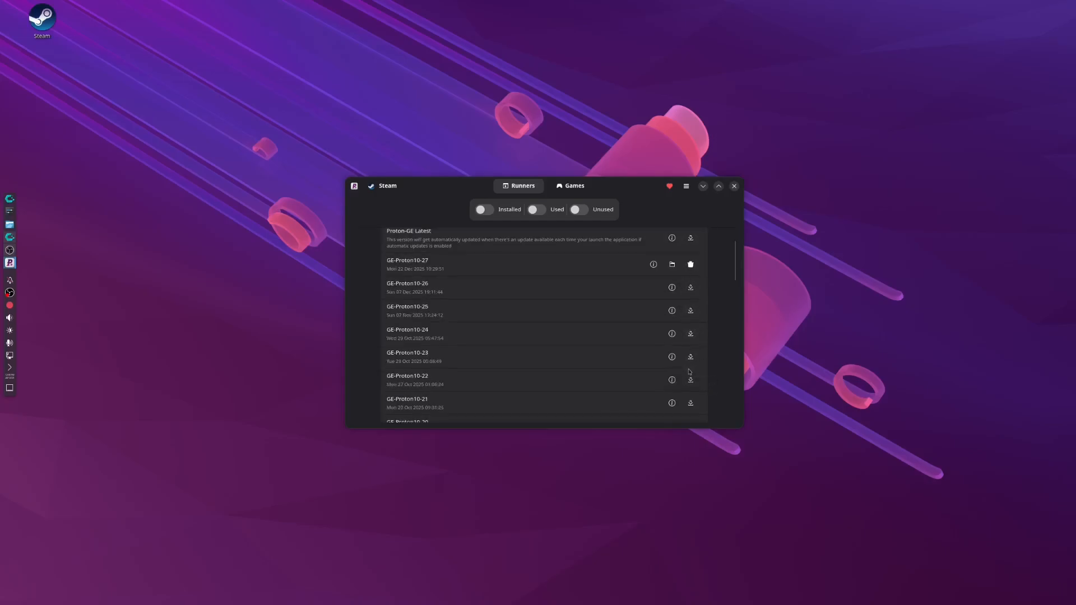
scroll(689, 372, "down", 7)
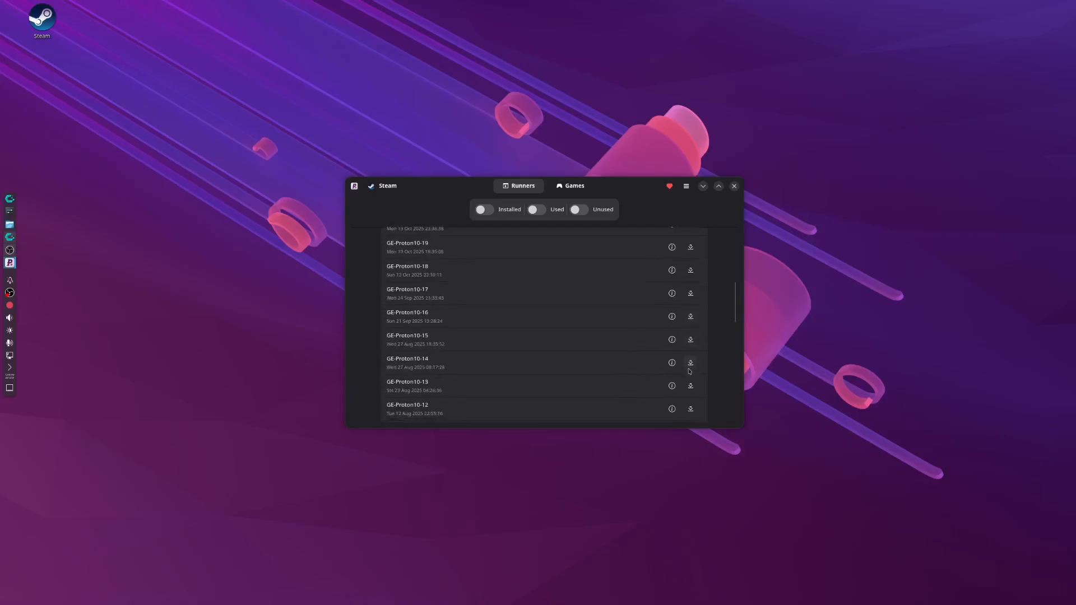
scroll(690, 371, "down", 3)
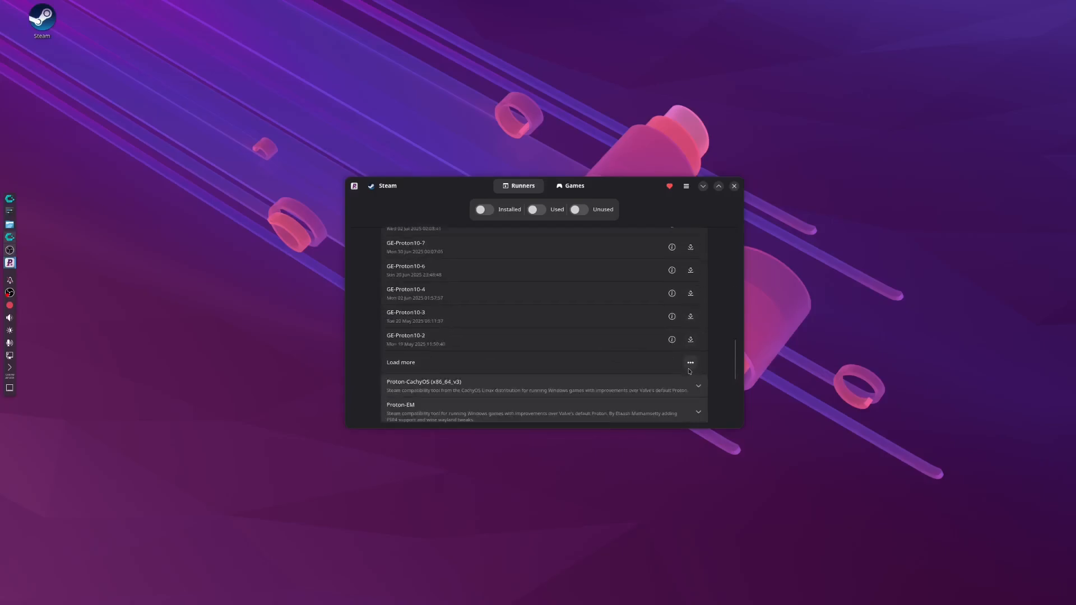
Install Proton-CachyOS Latest from the Proton-CachyOS (x86_64_v3) runner for Steam, and close ProtonPlus.
left_click(690, 390)
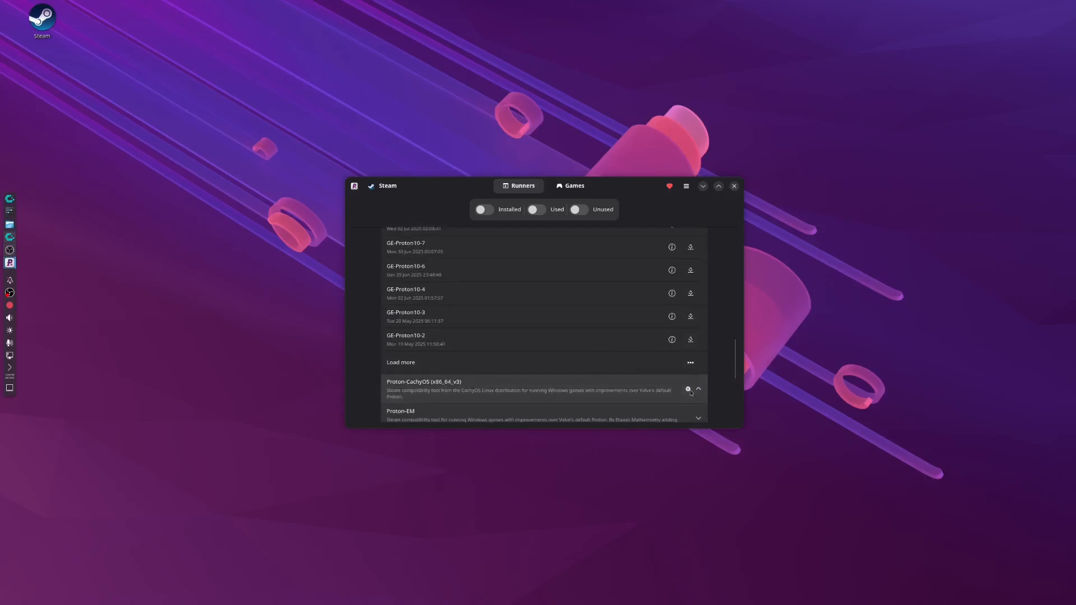
scroll(690, 389, "down", 2)
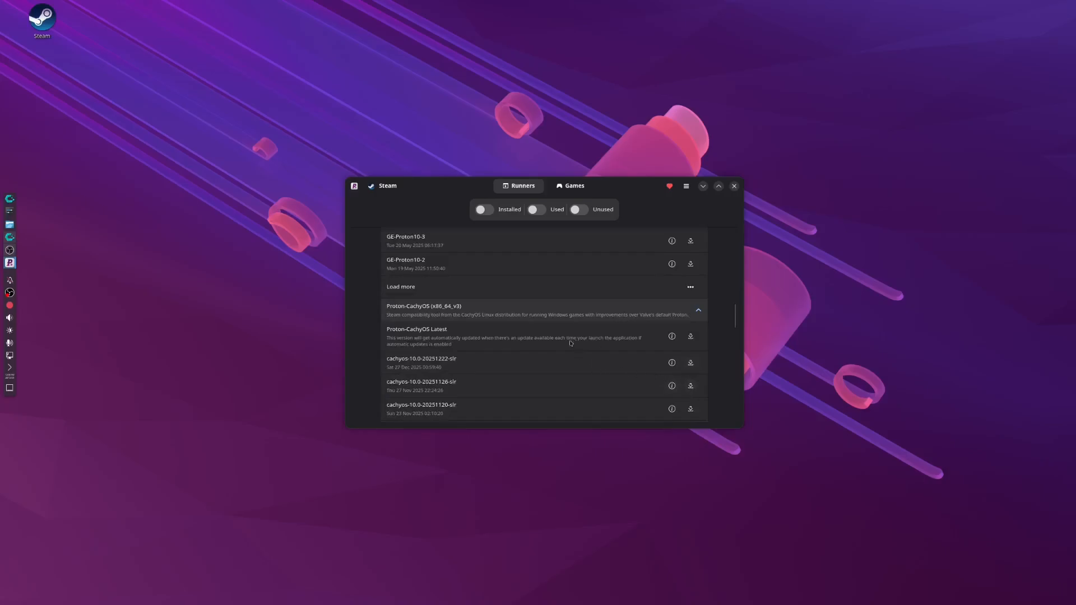
left_click(690, 336)
left_click(698, 310)
left_click(733, 186)
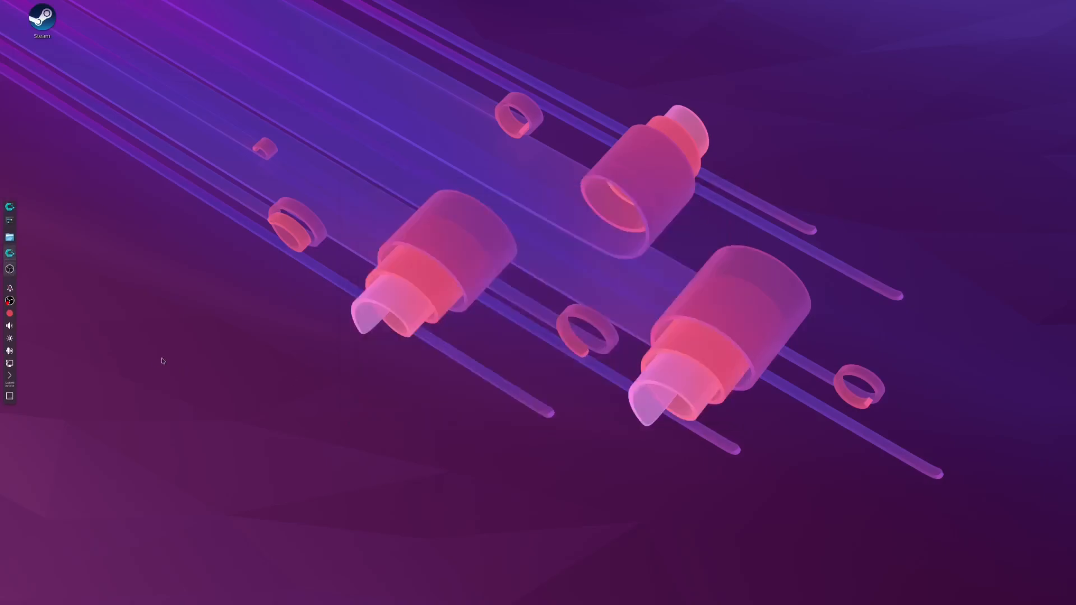
Open Lutris and check which Wine versions are installed for its Wine runner.
left_click(9, 206)
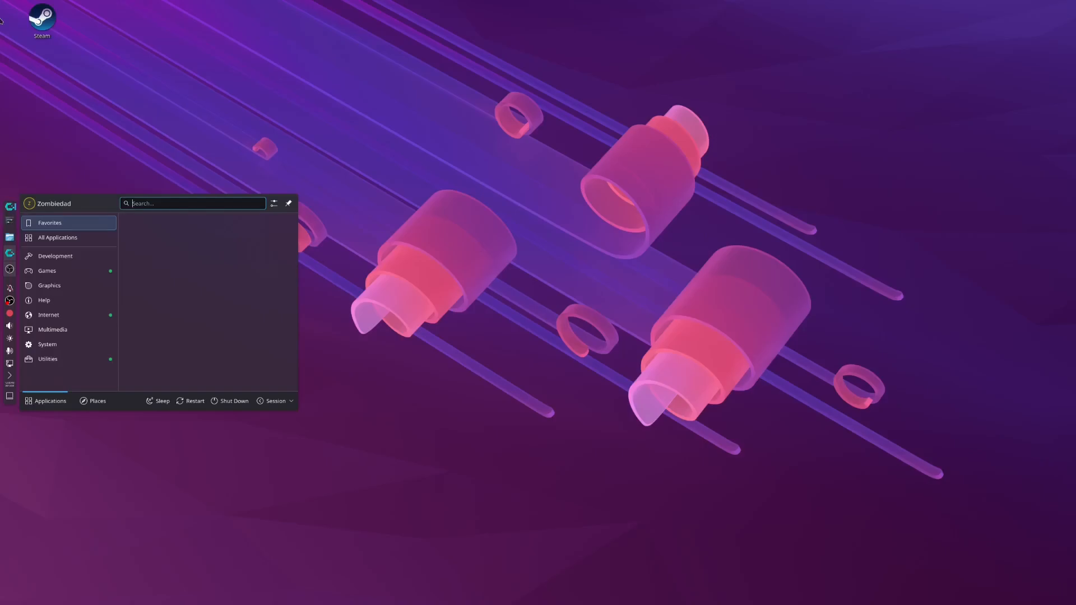
type("lut")
key("Return")
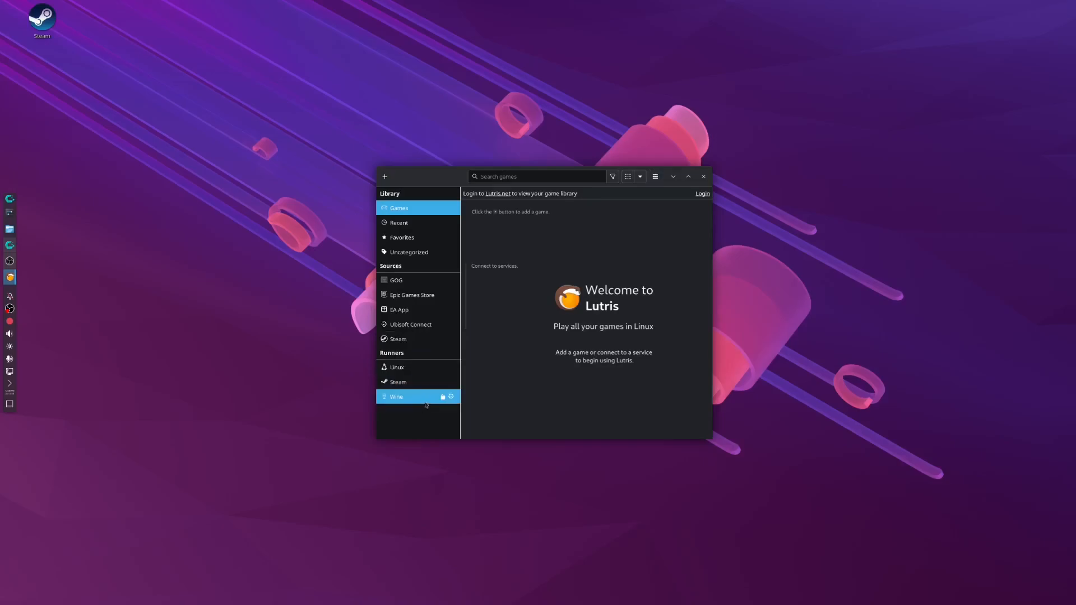
left_click(451, 397)
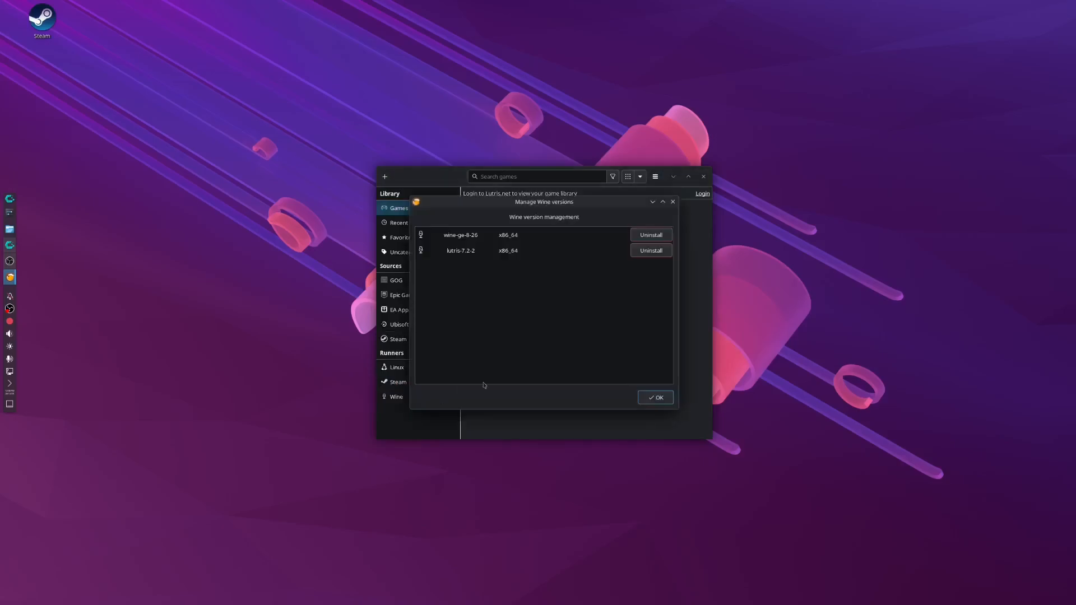
left_click(512, 234)
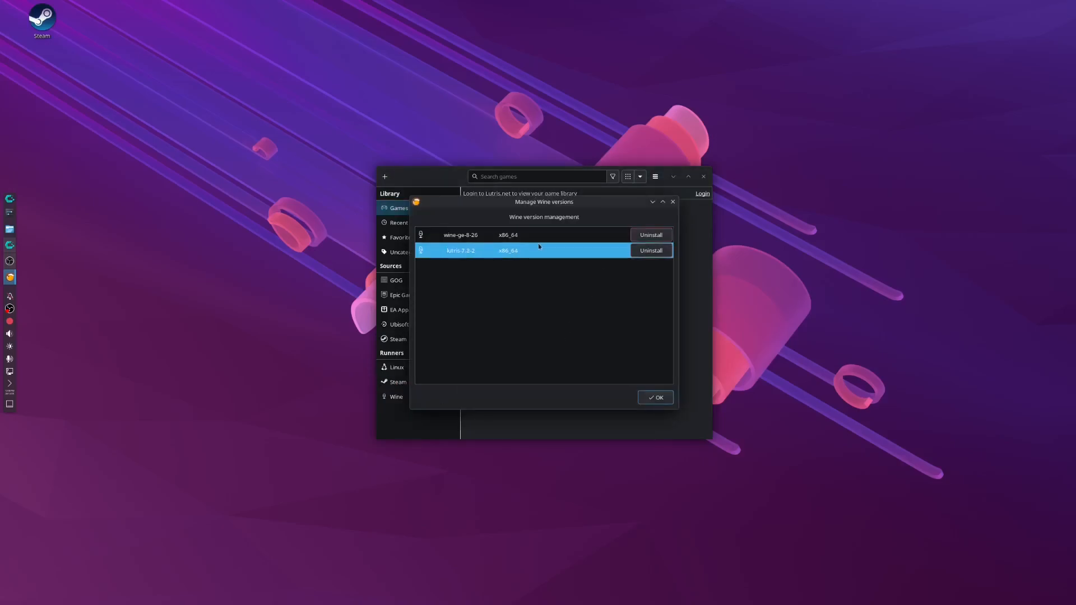
left_click(638, 400)
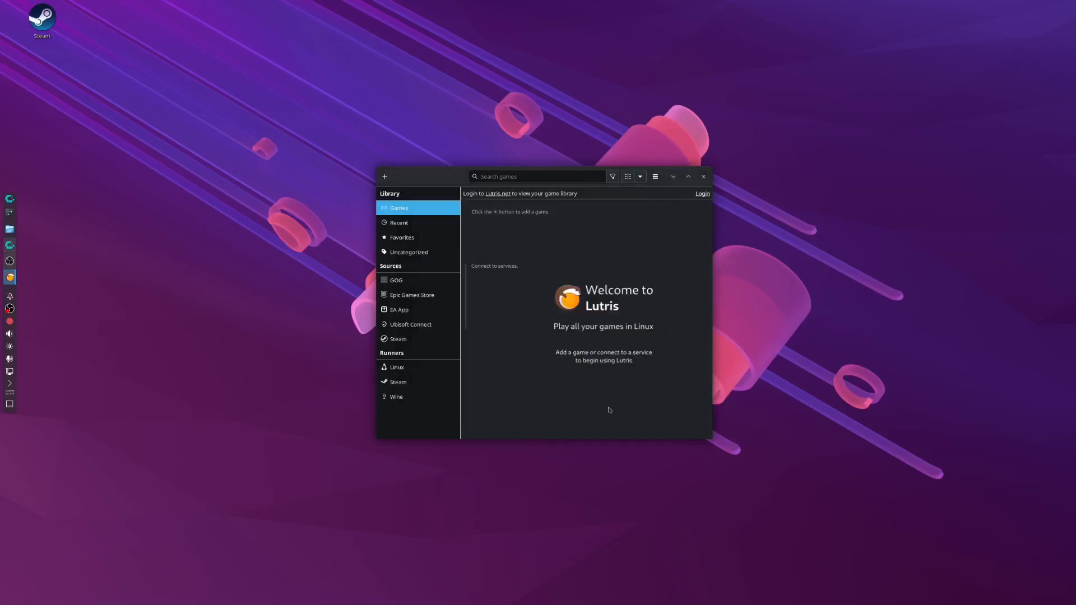
Set the Lutris Wine runner's Wine version to Proton-CachyOS Latest and save the configuration.
left_click(451, 398)
left_click(617, 219)
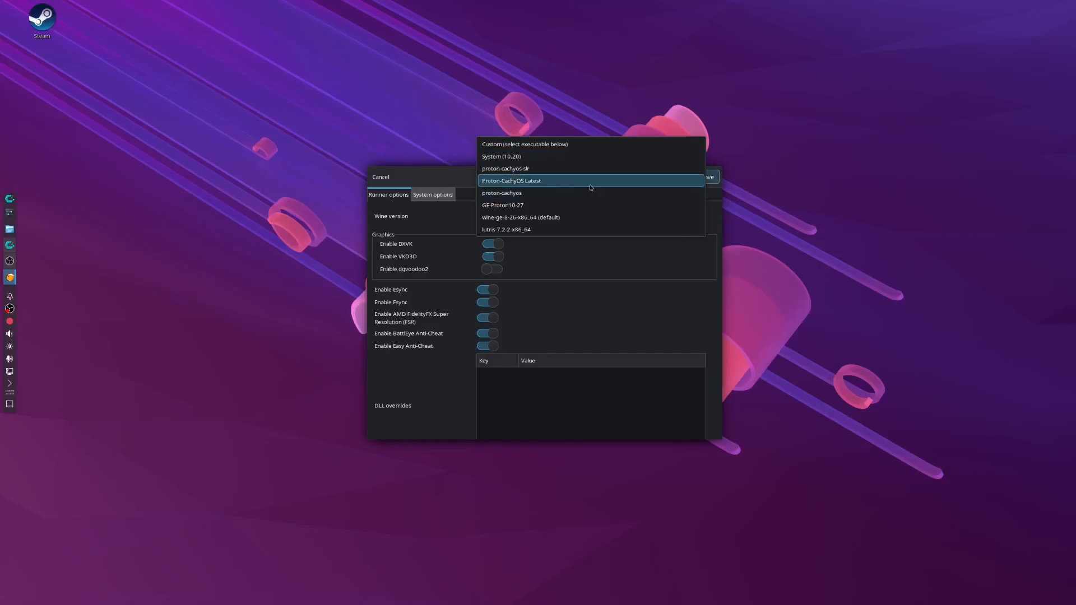
left_click(590, 185)
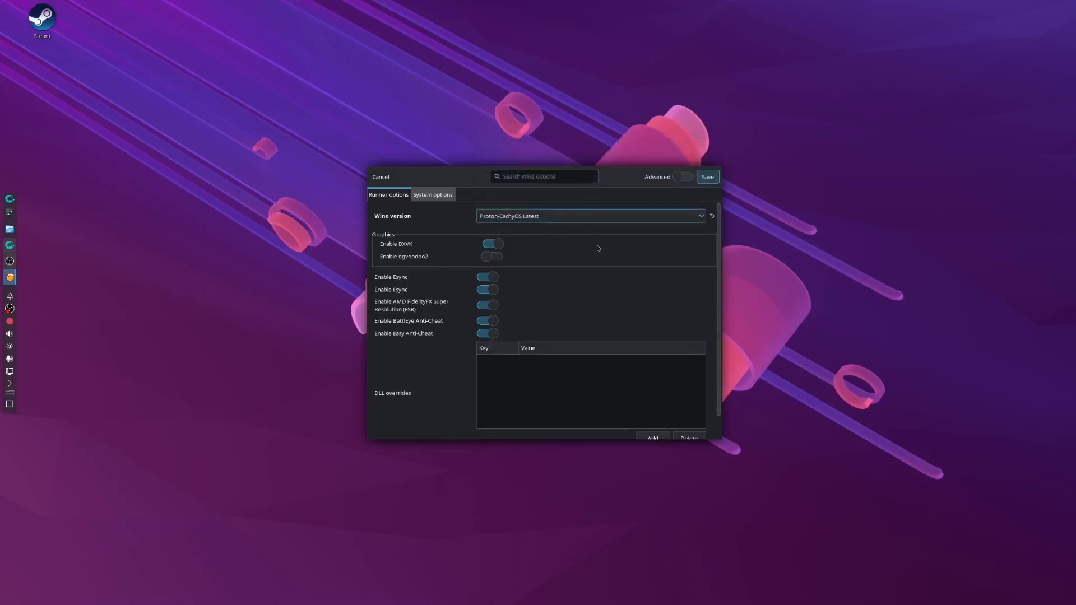
left_click(707, 177)
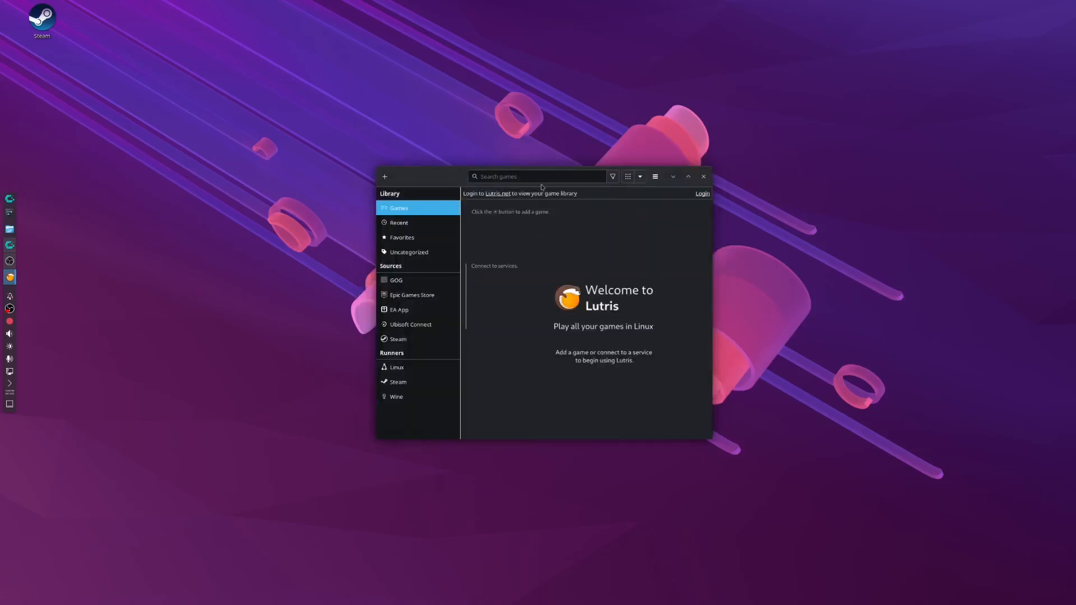
Search the Lutris website's installers for Battlenet and start the standard Battle.net installation with its setup file downloaded.
left_click(384, 176)
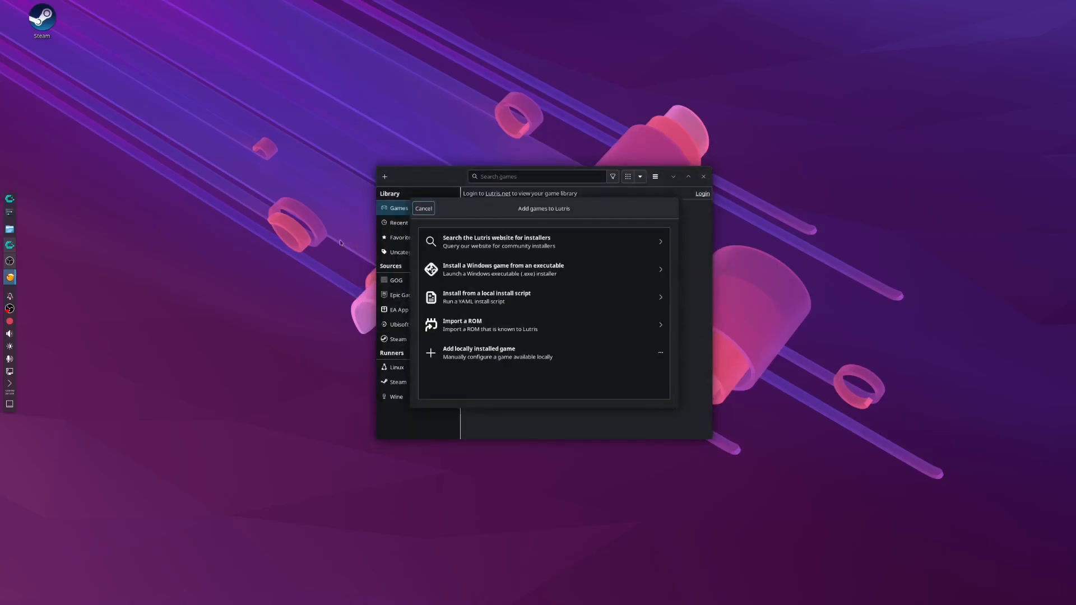
left_click(550, 241)
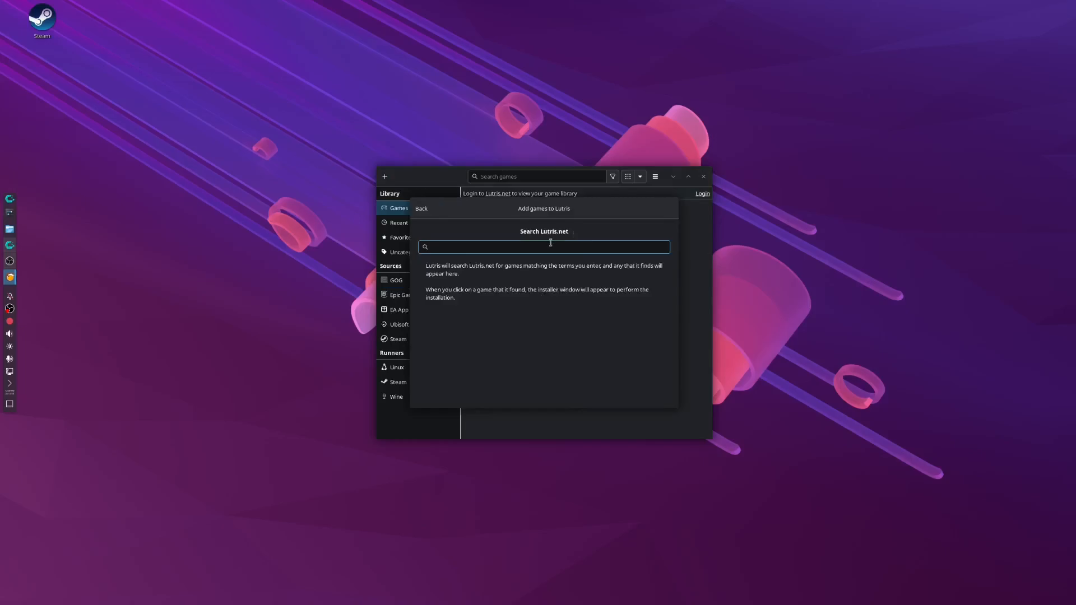
type("Battlenet")
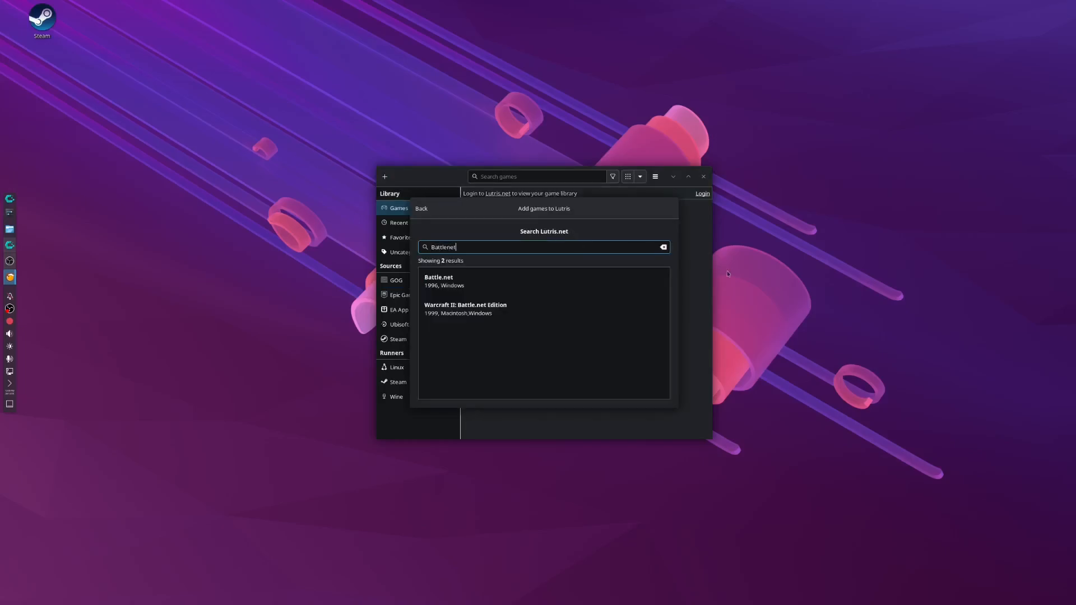
left_click(493, 277)
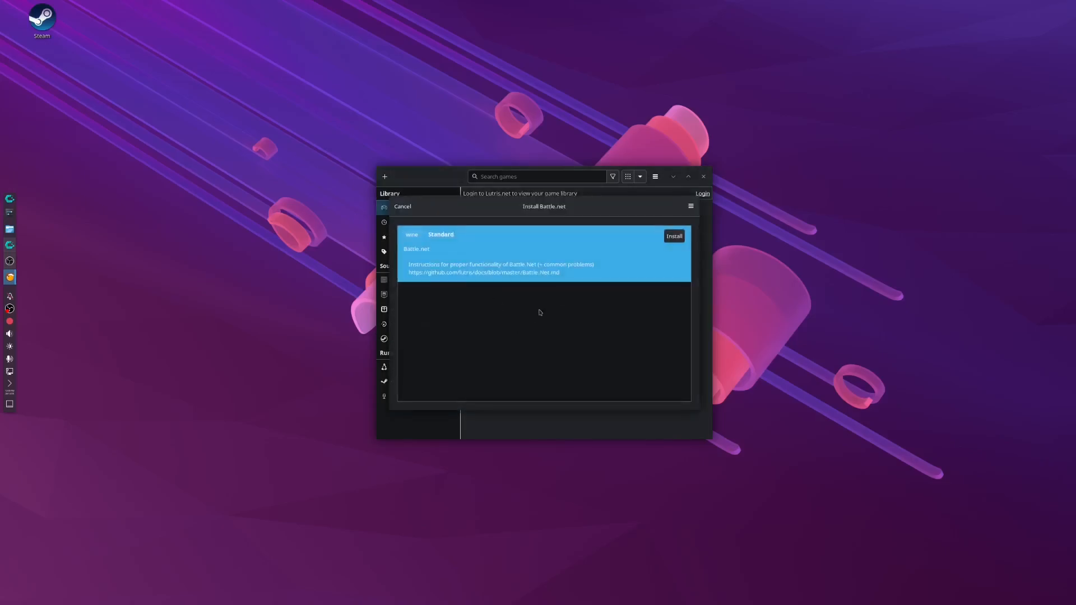
left_click(674, 235)
left_click(683, 207)
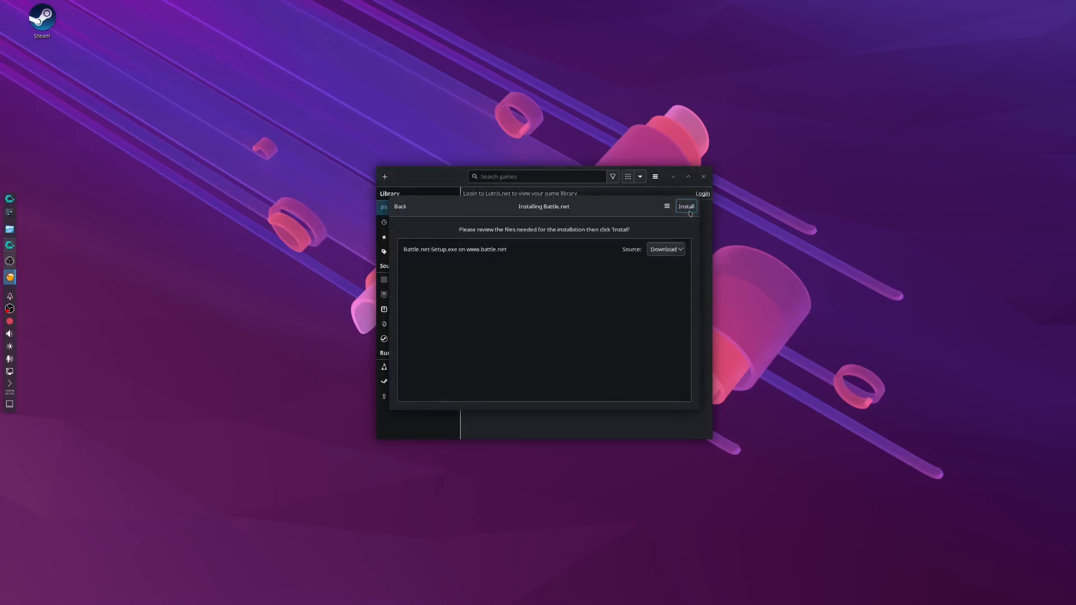
left_click(686, 206)
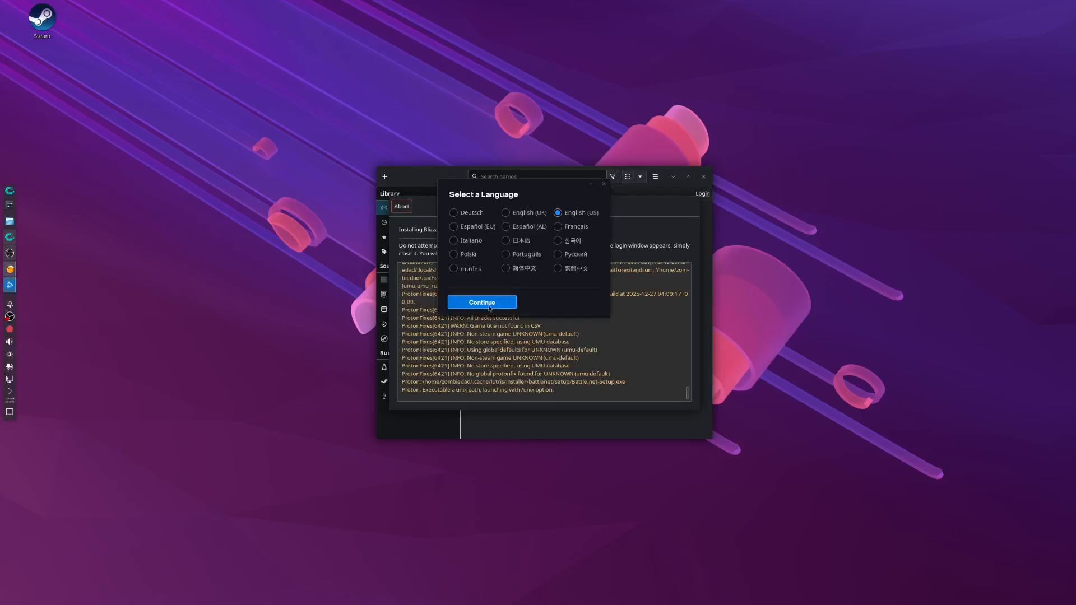
Install Battle.net in English (US) without launching at computer startup, and start logging in with the account e-mail or phone field.
left_click(492, 305)
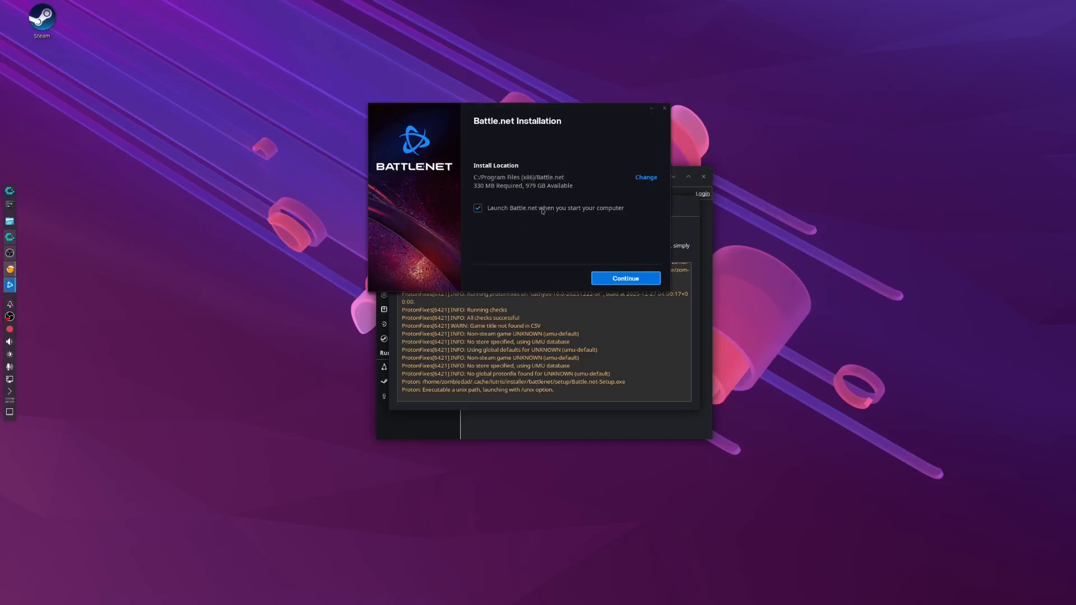
left_click(542, 209)
left_click(633, 279)
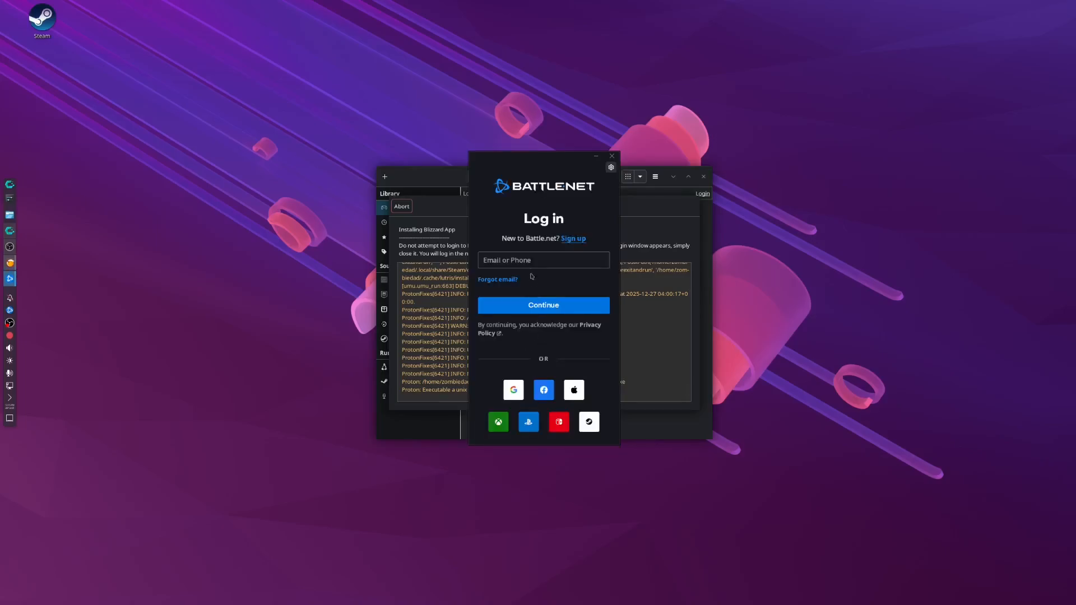
left_click(530, 260)
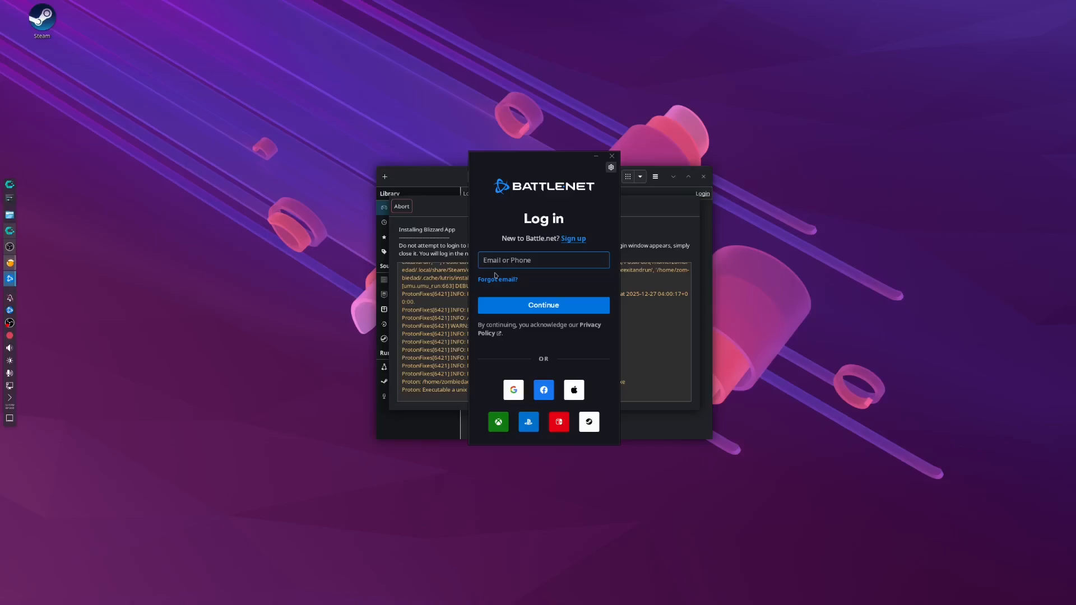
key("super")
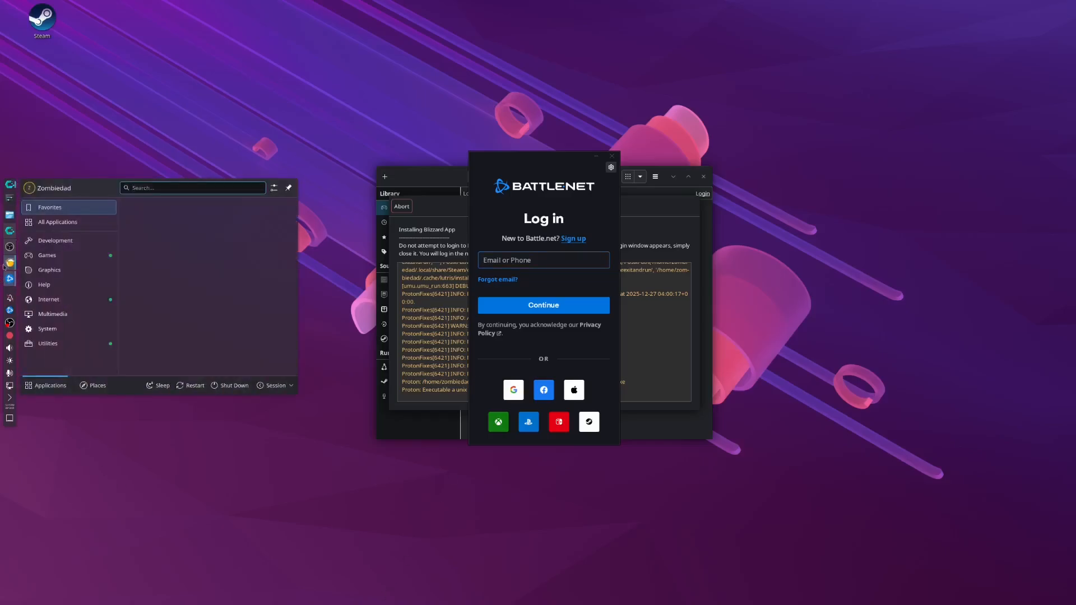
left_click(10, 247)
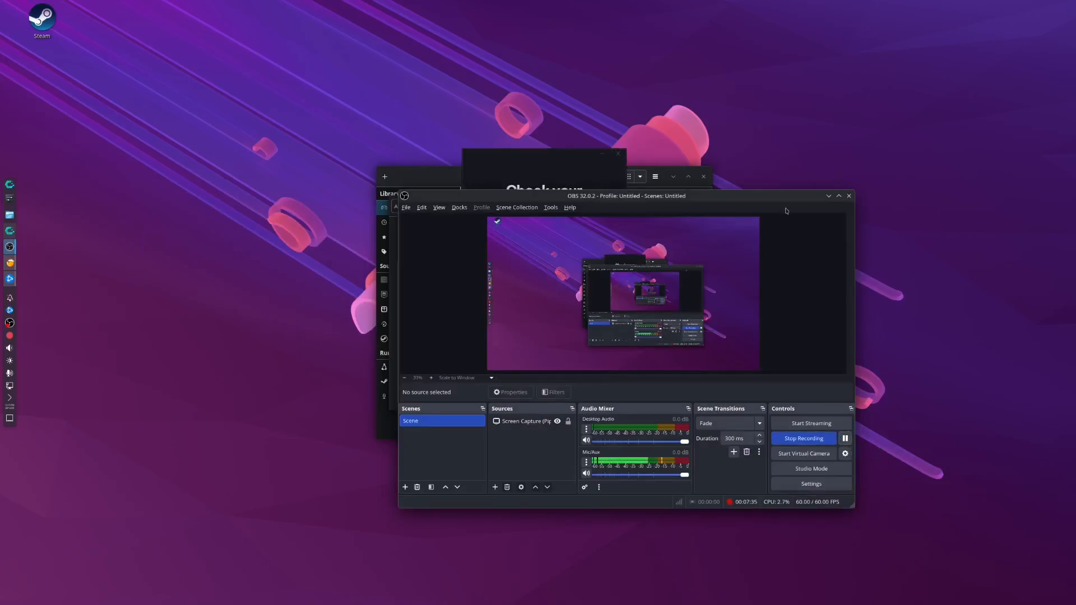
left_click(828, 196)
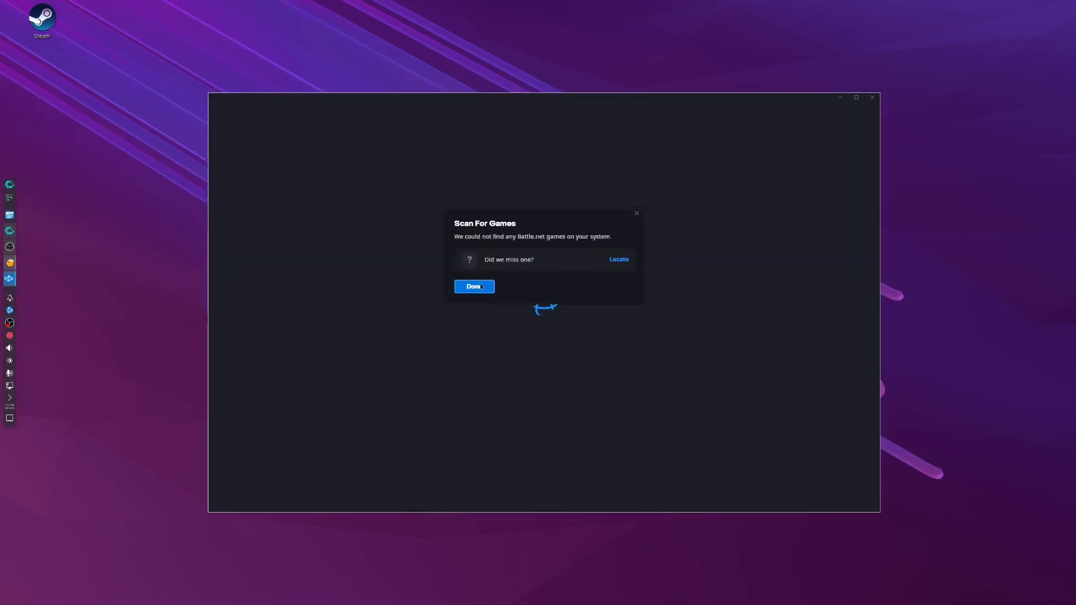
Finish the Battle.net game scan without locating games, and go through the welcome tour to its end.
left_click(477, 288)
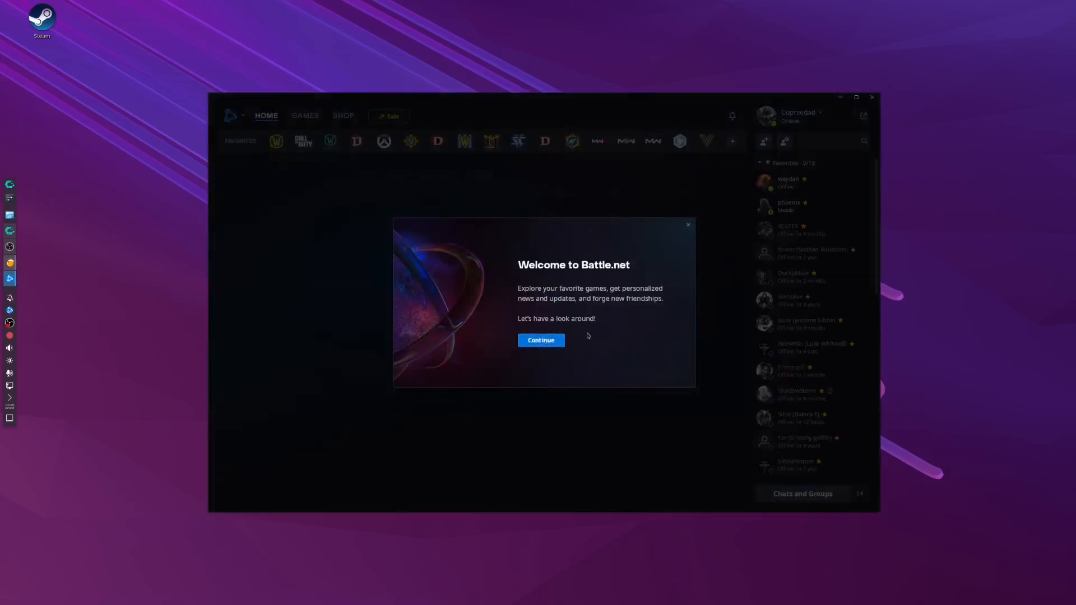
left_click(531, 341)
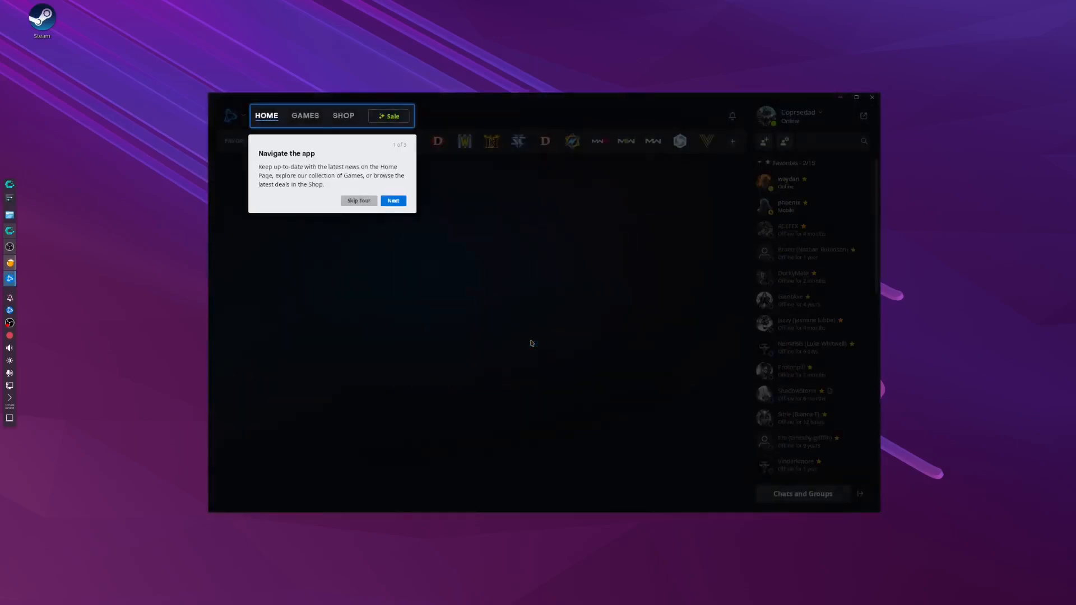
left_click(384, 201)
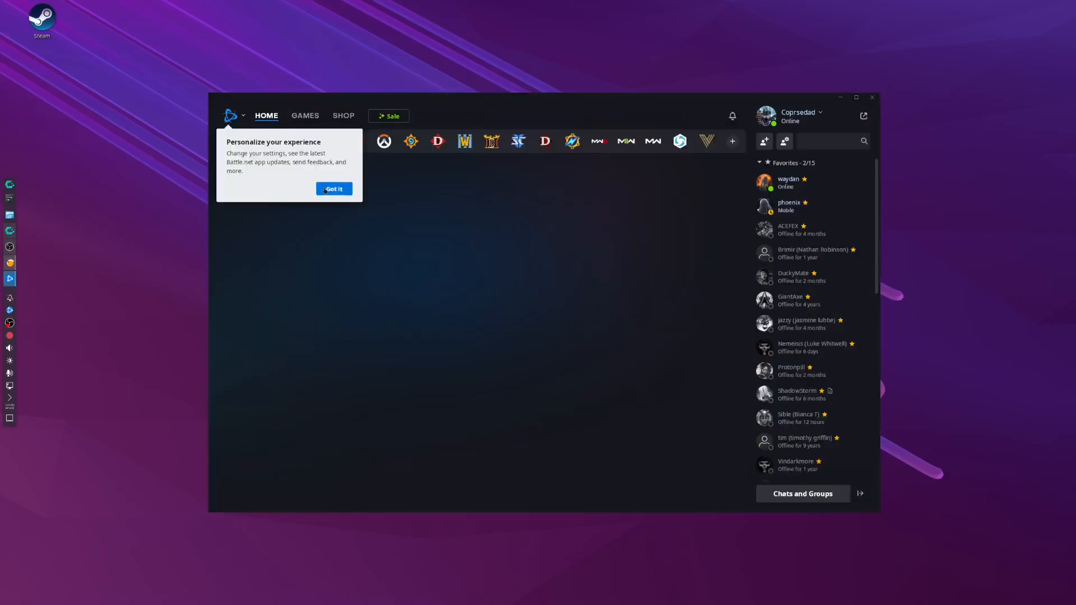
left_click(325, 191)
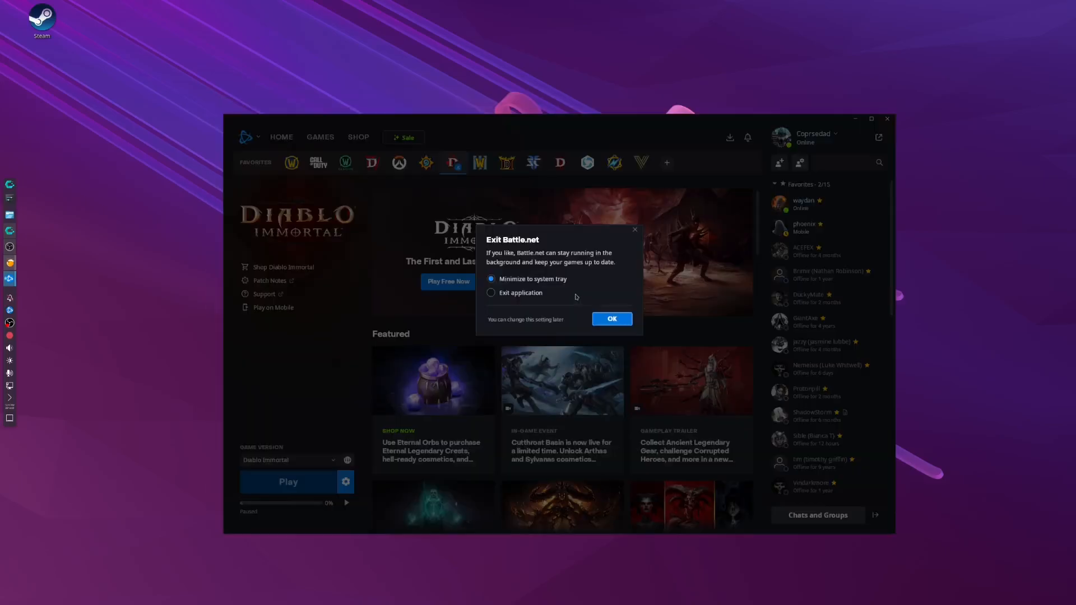
Exit the Battle.net application completely instead of minimizing it to the system tray, and close the completed Lutris installer.
left_click(536, 294)
left_click(598, 321)
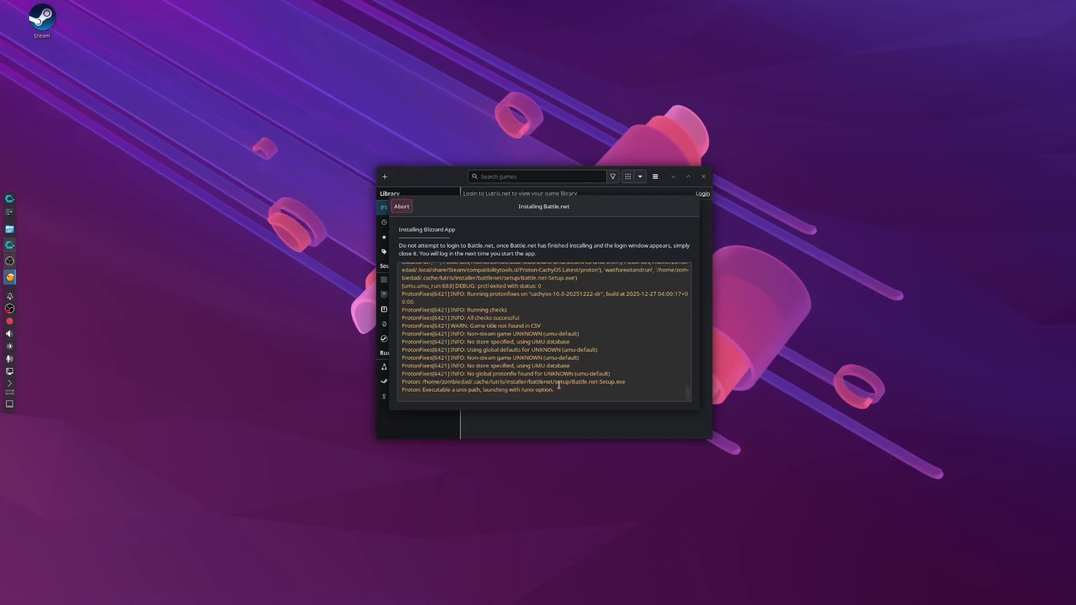
left_click_drag(483, 219, 623, 176)
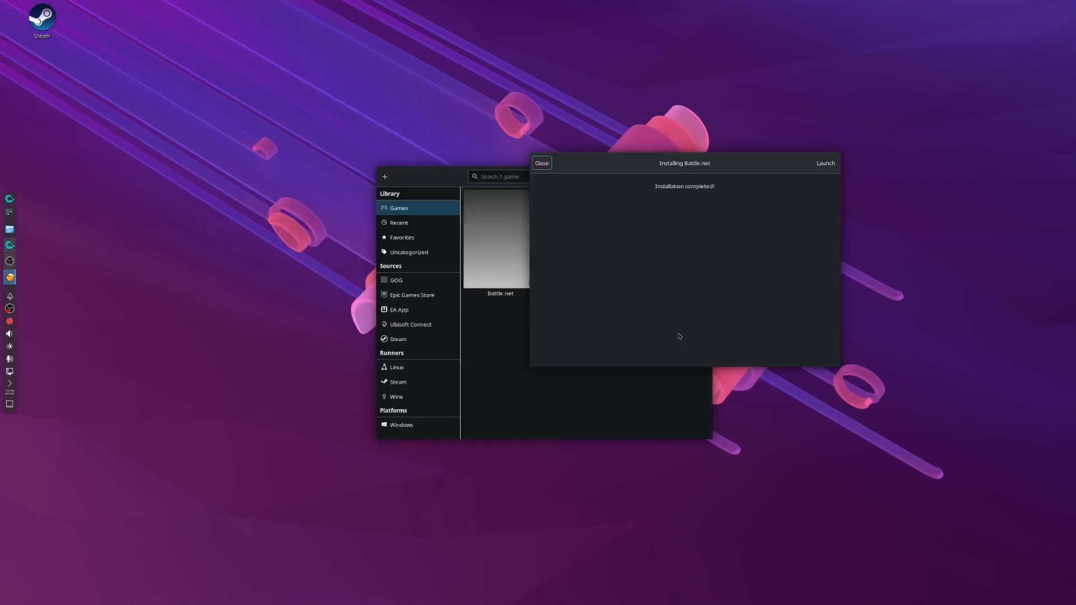
left_click(542, 163)
Launch Battle.net from the Lutris library to check that its login window opens, and close that window without logging in.
left_click(499, 269)
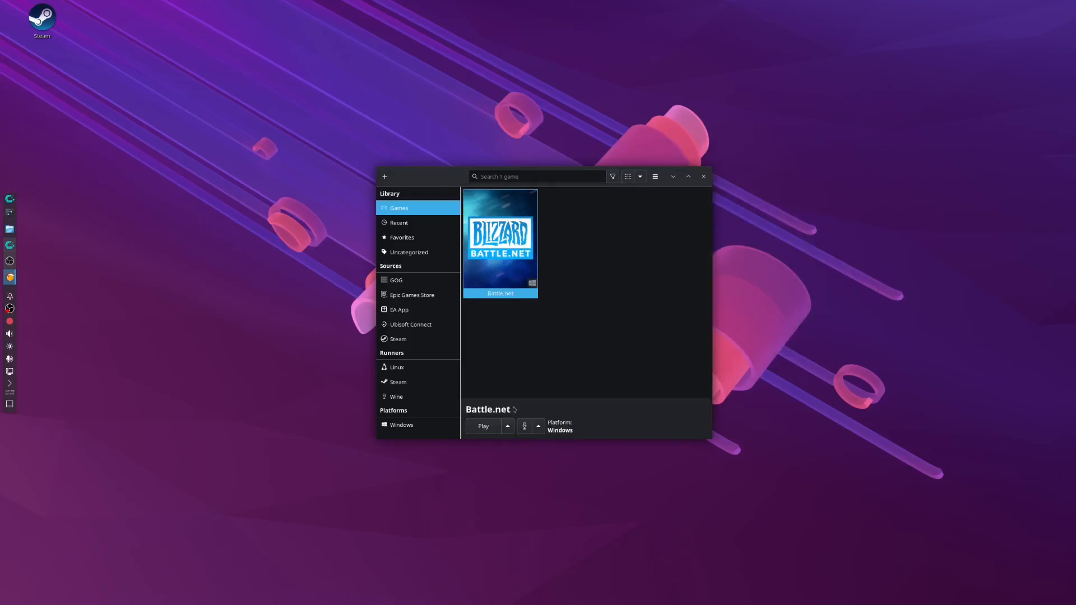
left_click(484, 427)
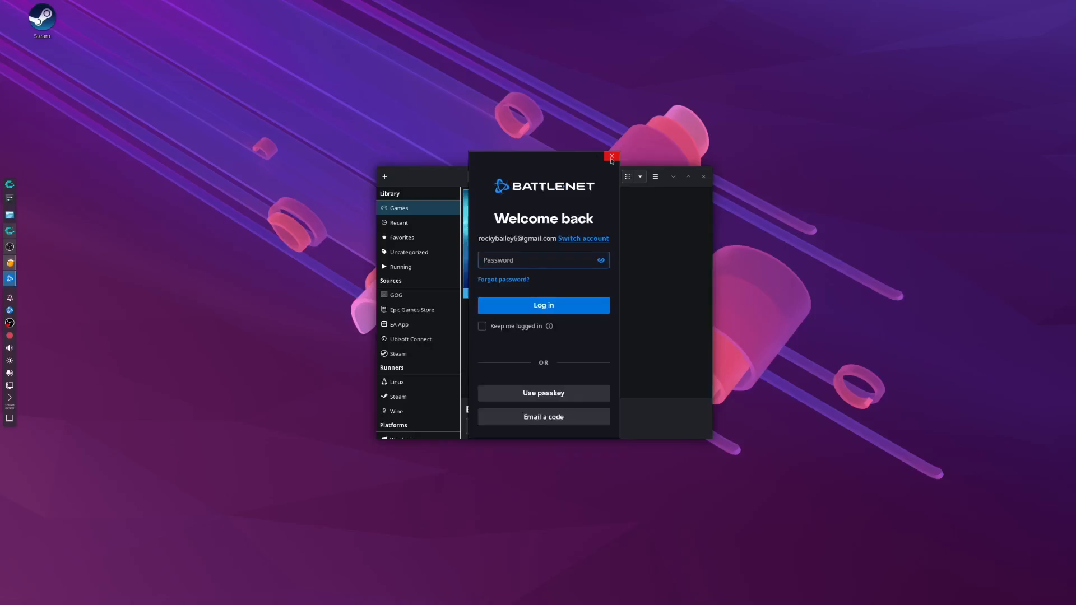
left_click(611, 157)
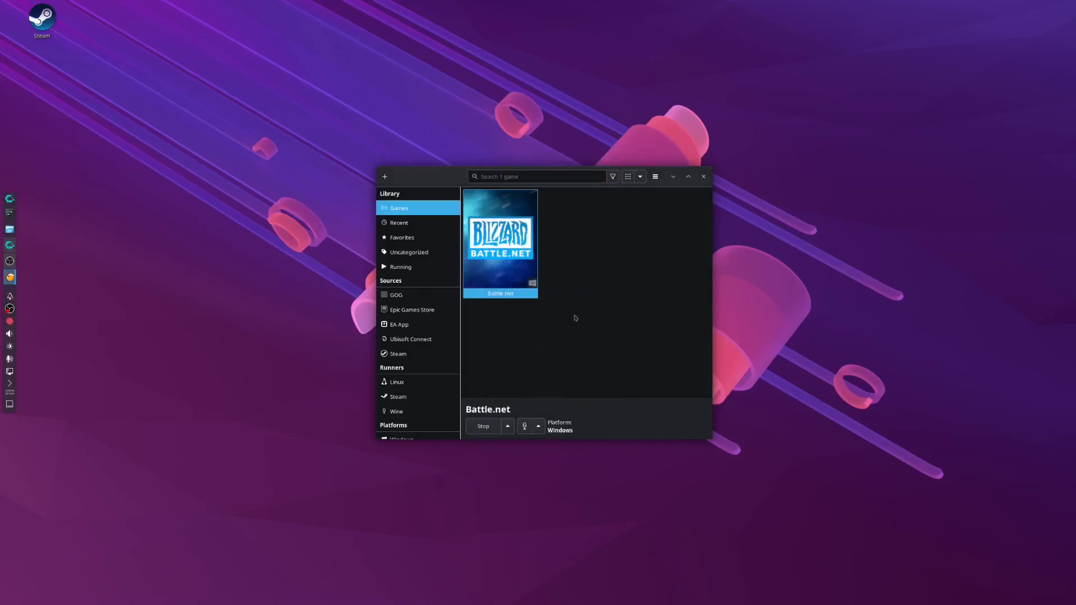
Move the Lutris window slightly aside on the desktop and select the Battle.net entry in the games library.
left_click(604, 335)
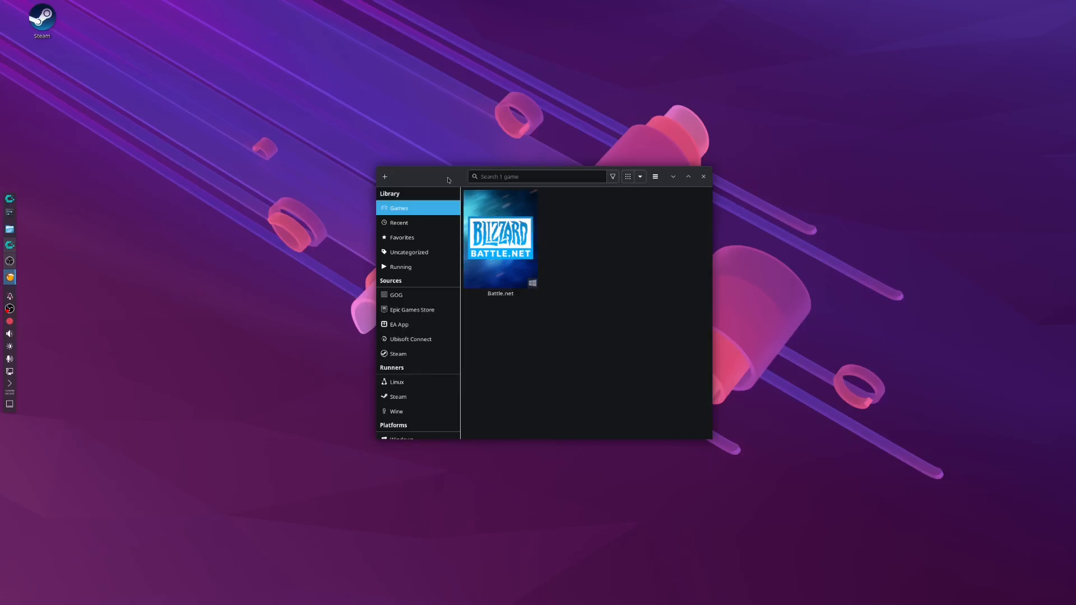
left_click_drag(448, 179, 393, 179)
left_click(442, 240)
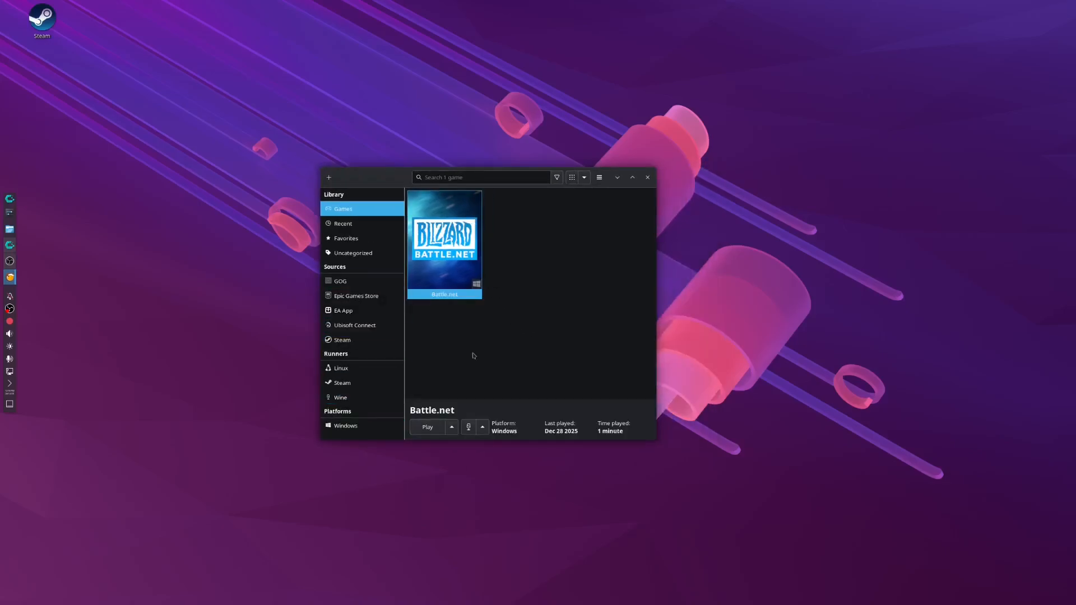